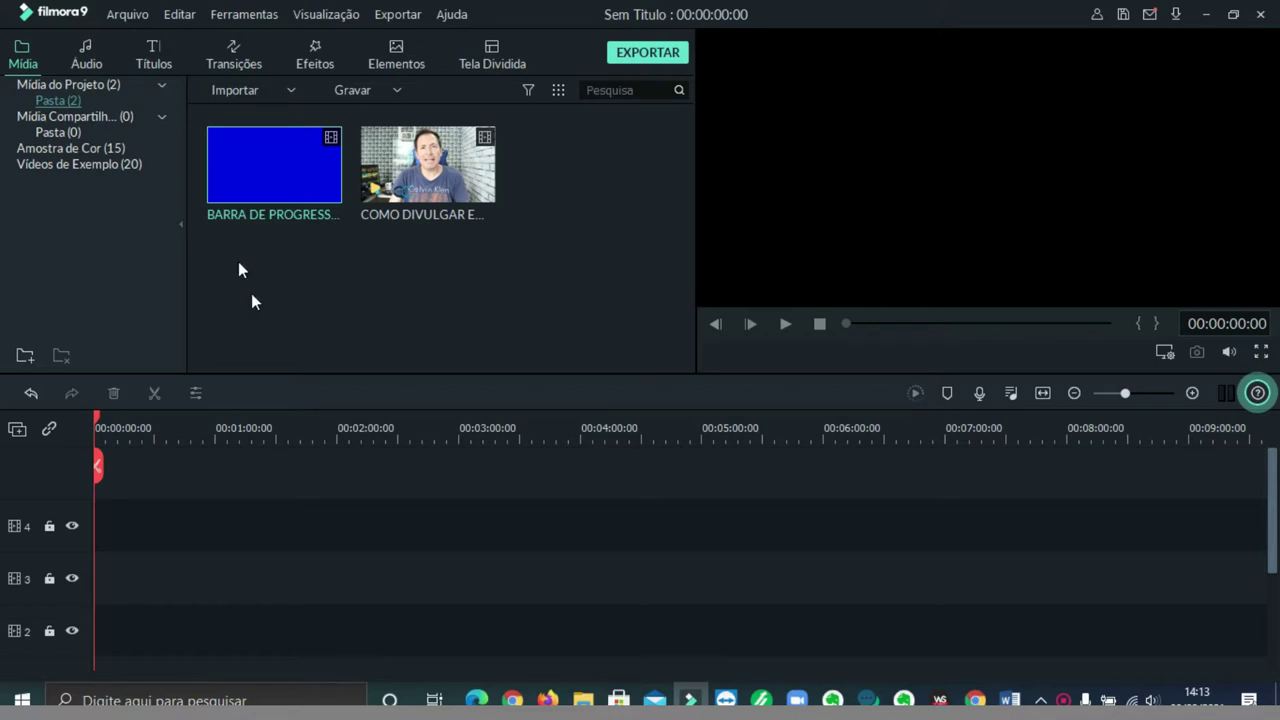
Add the Branco colour sample to the start of track 4 and extend the clip to about one minute
mouse_move(266, 172)
left_click(77, 147)
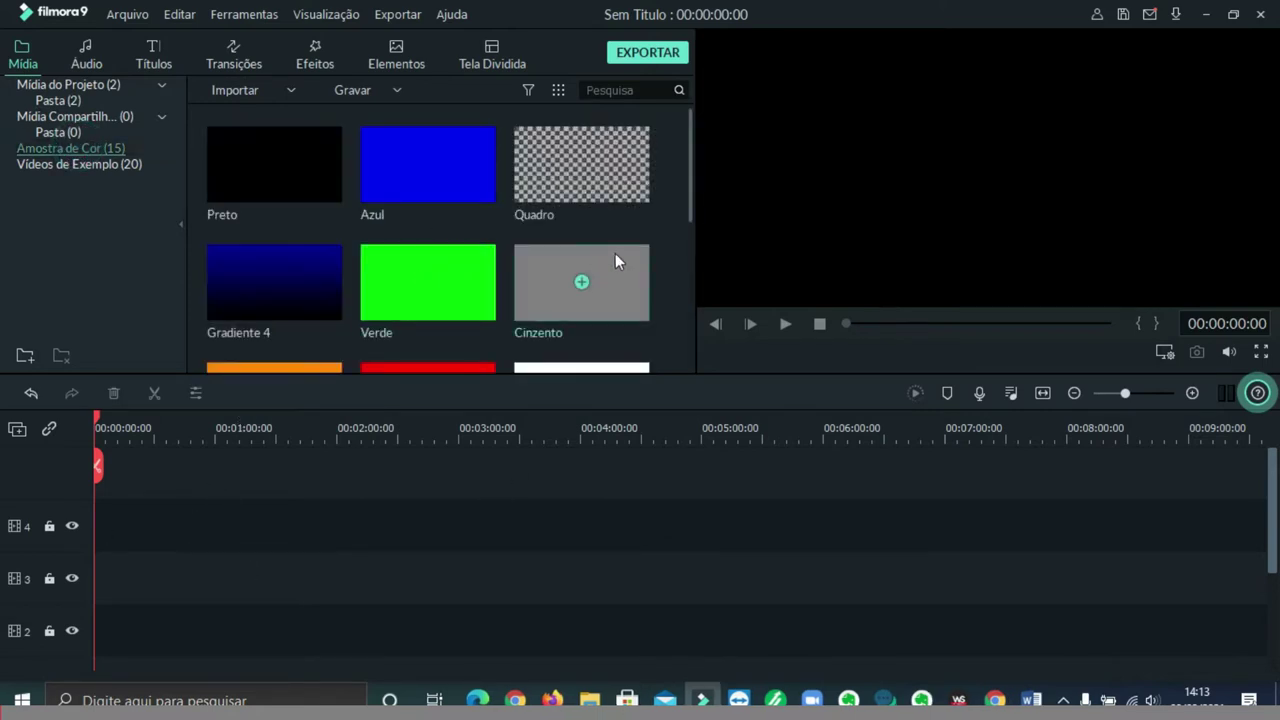
scroll(616, 253, "down", 2)
scroll(656, 198, "up", 2)
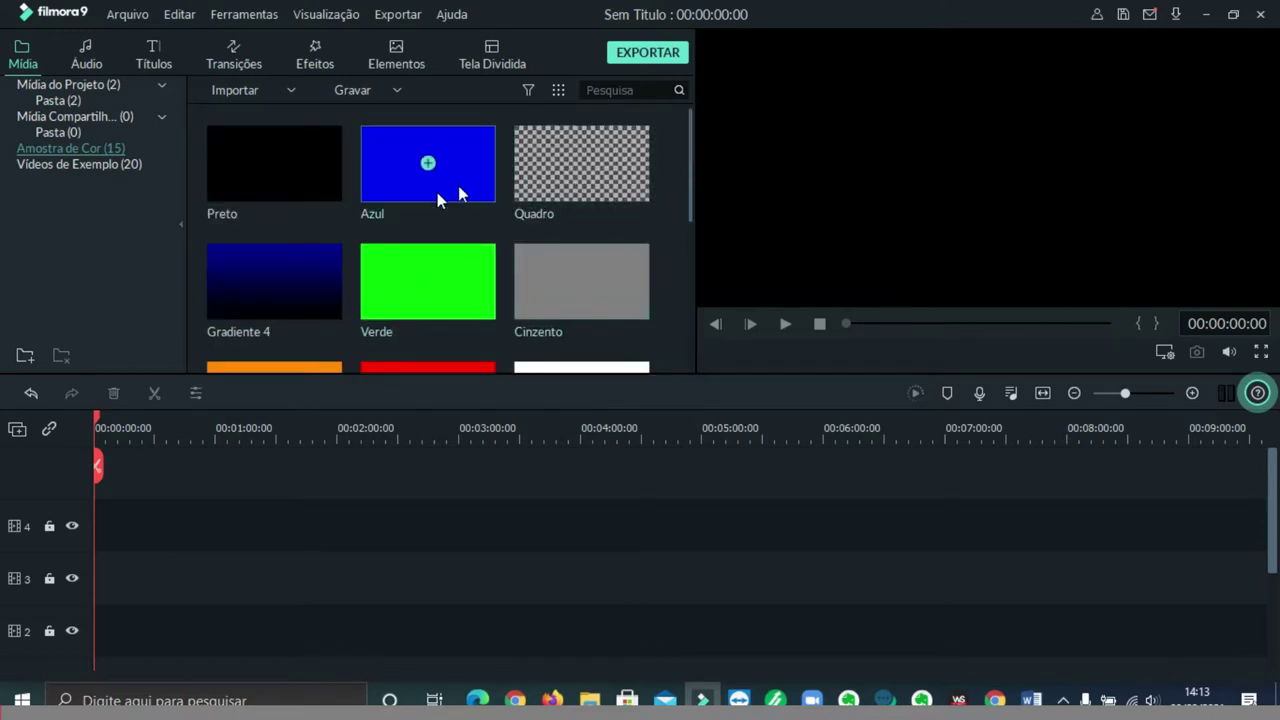
scroll(675, 260, "down", 2)
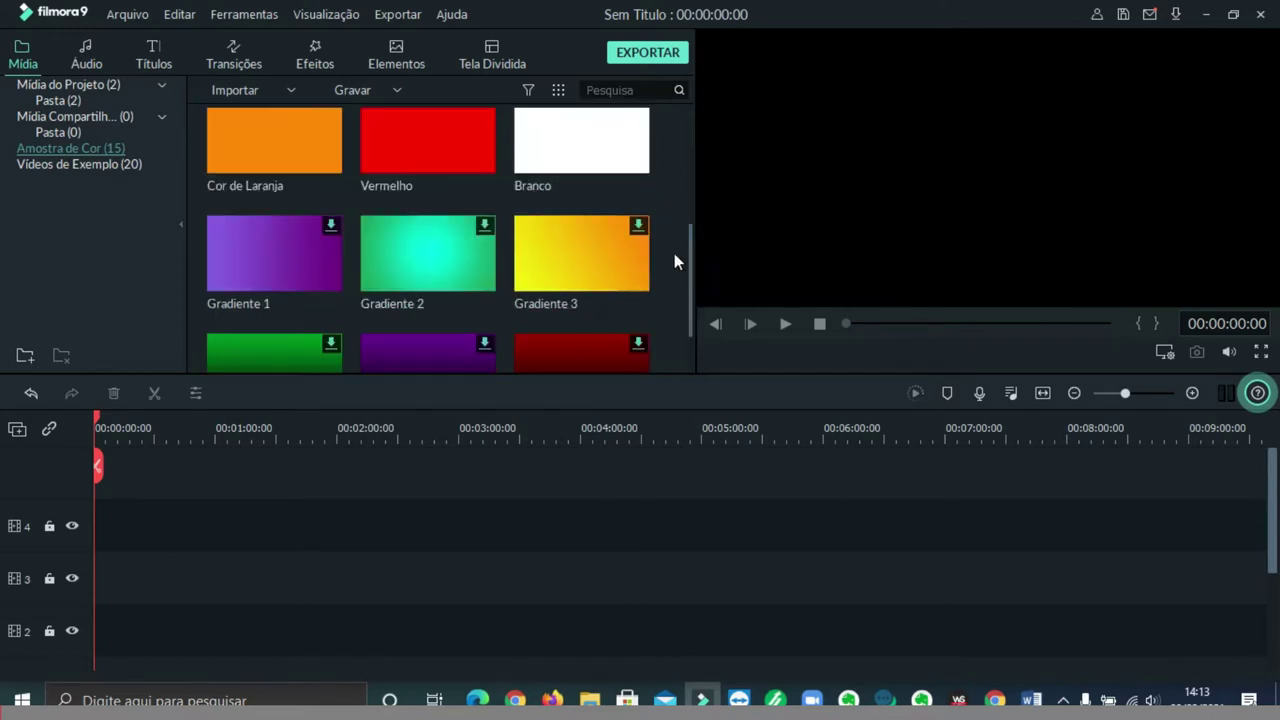
left_click(643, 120)
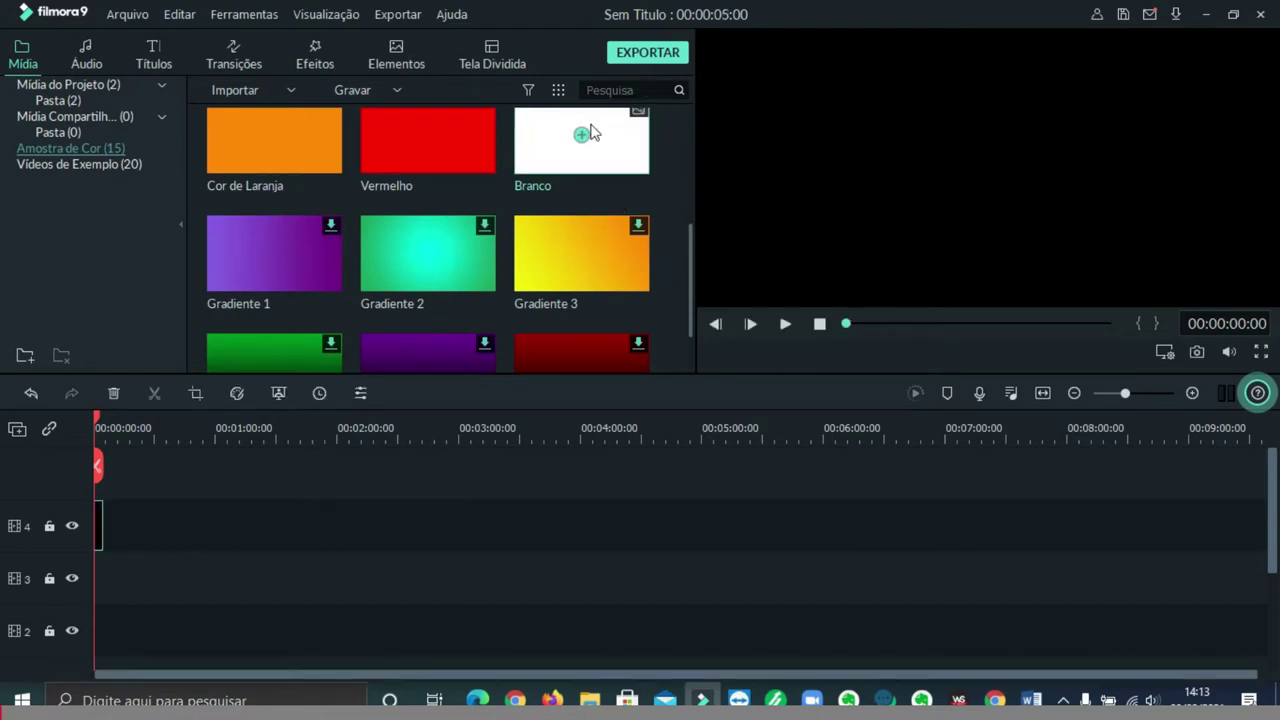
left_click_drag(104, 525, 215, 534)
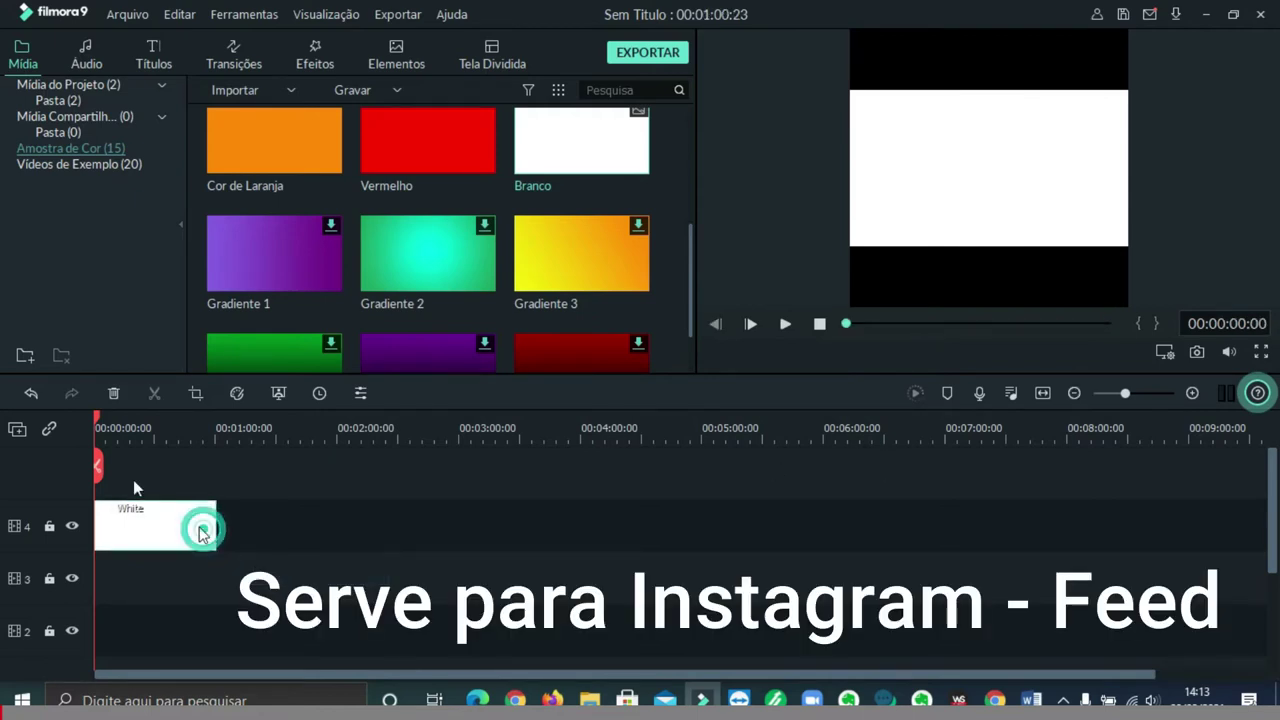
Move the playhead to 00:01:00:00, at the end of the white clip
left_click_drag(100, 472, 210, 486)
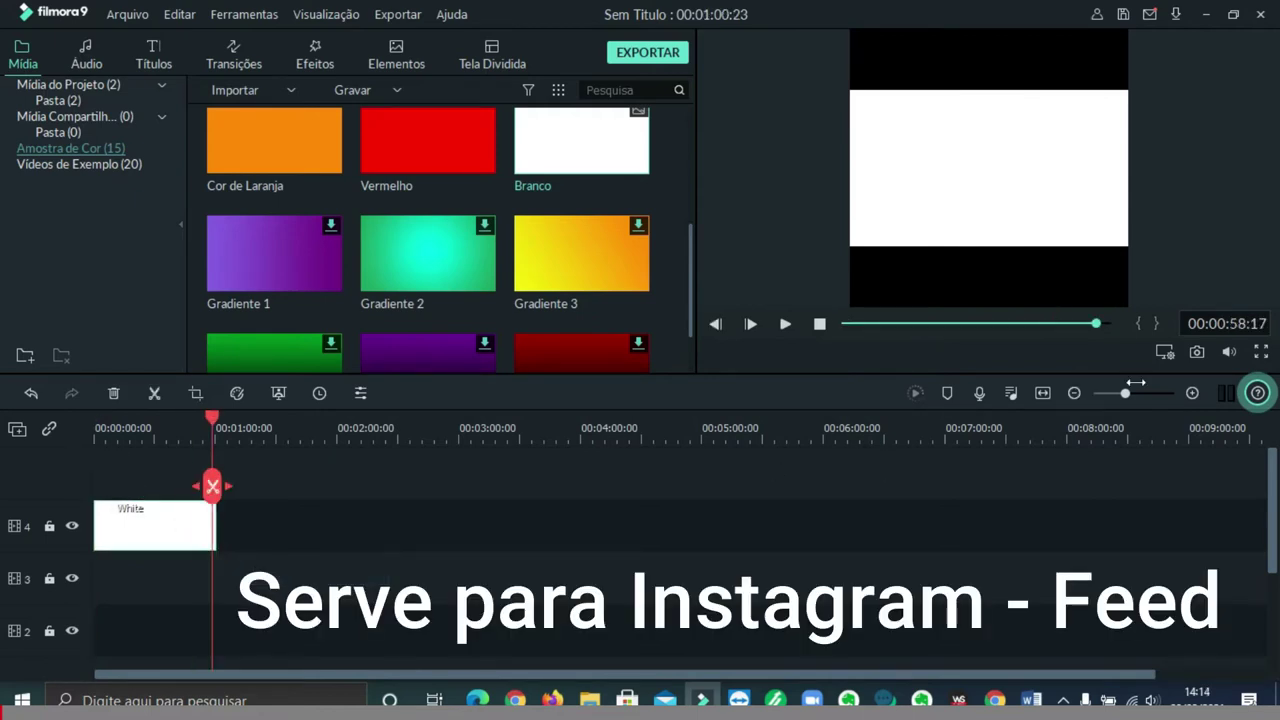
left_click(1242, 326)
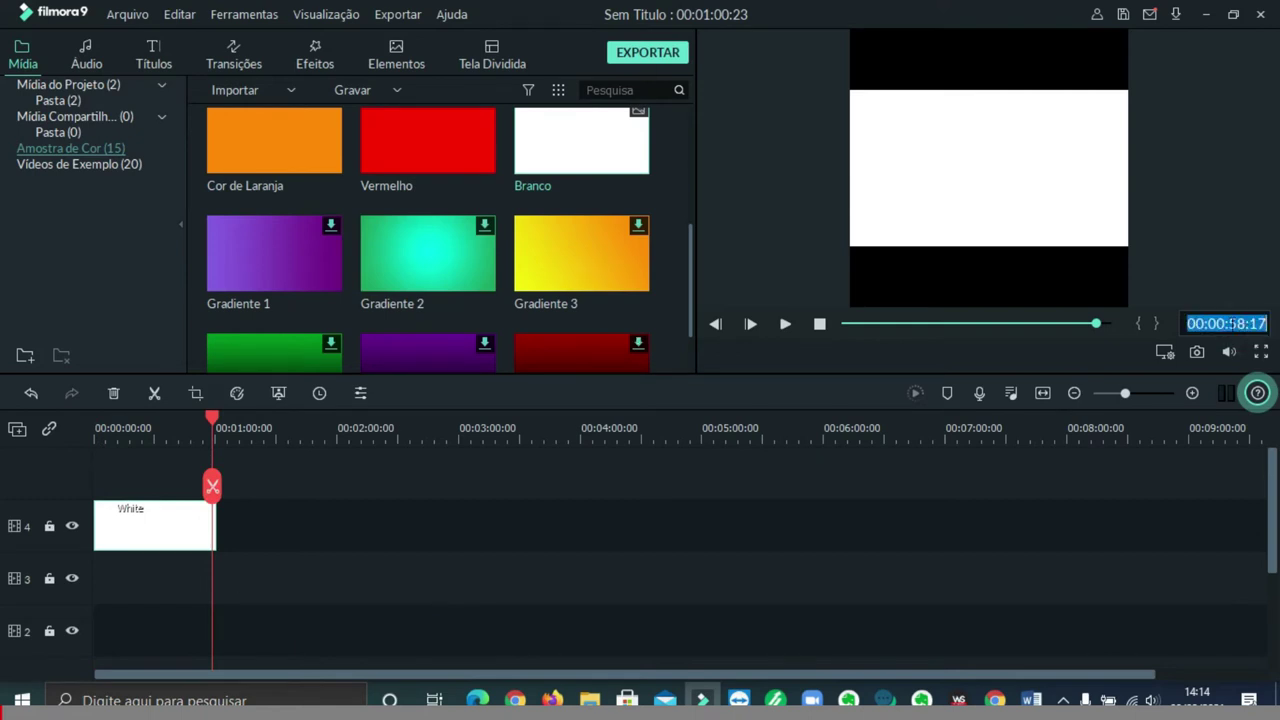
left_click(1236, 338)
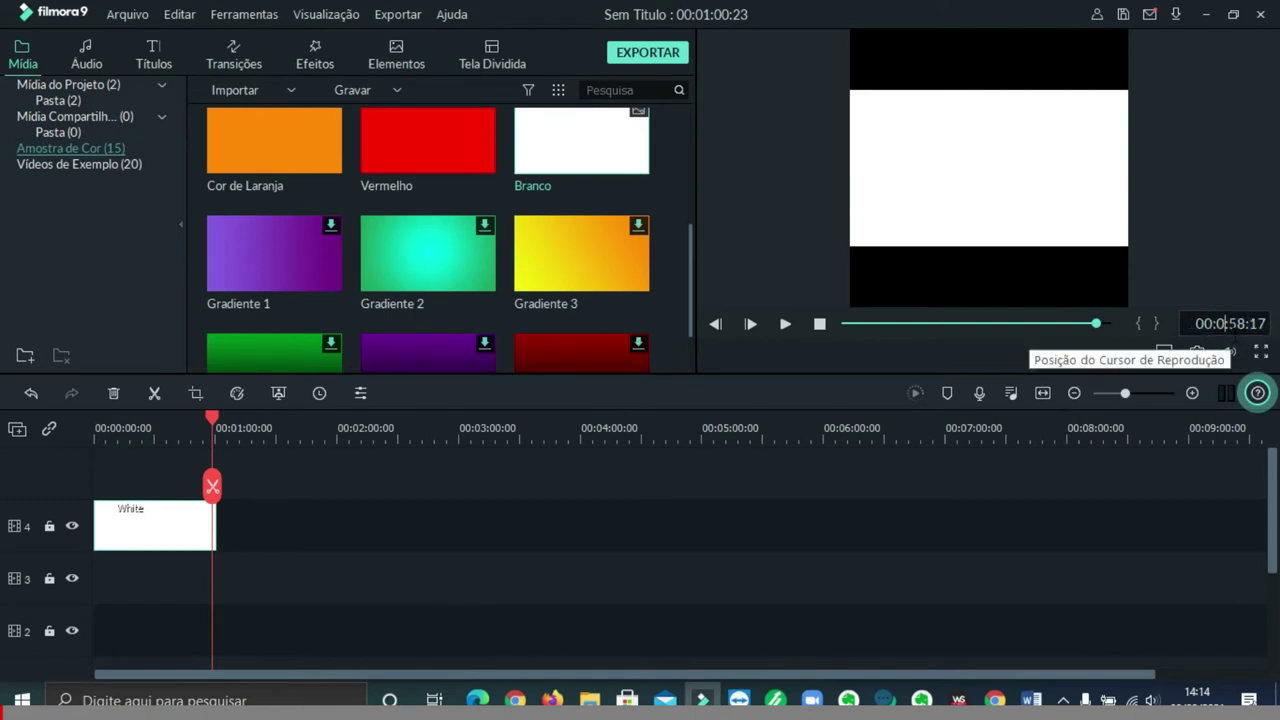
left_click(1242, 326)
type("1:")
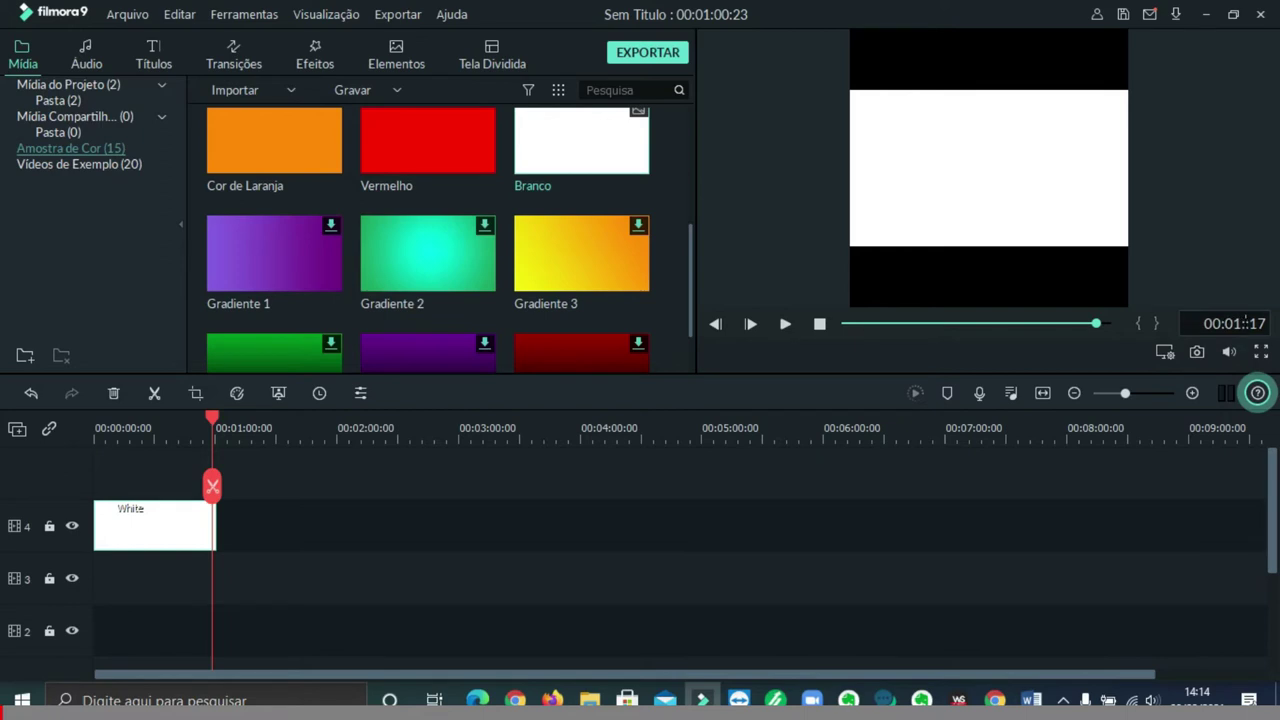
type("00:")
type("17")
key("BackSpace")
key("BackSpace")
key("Return")
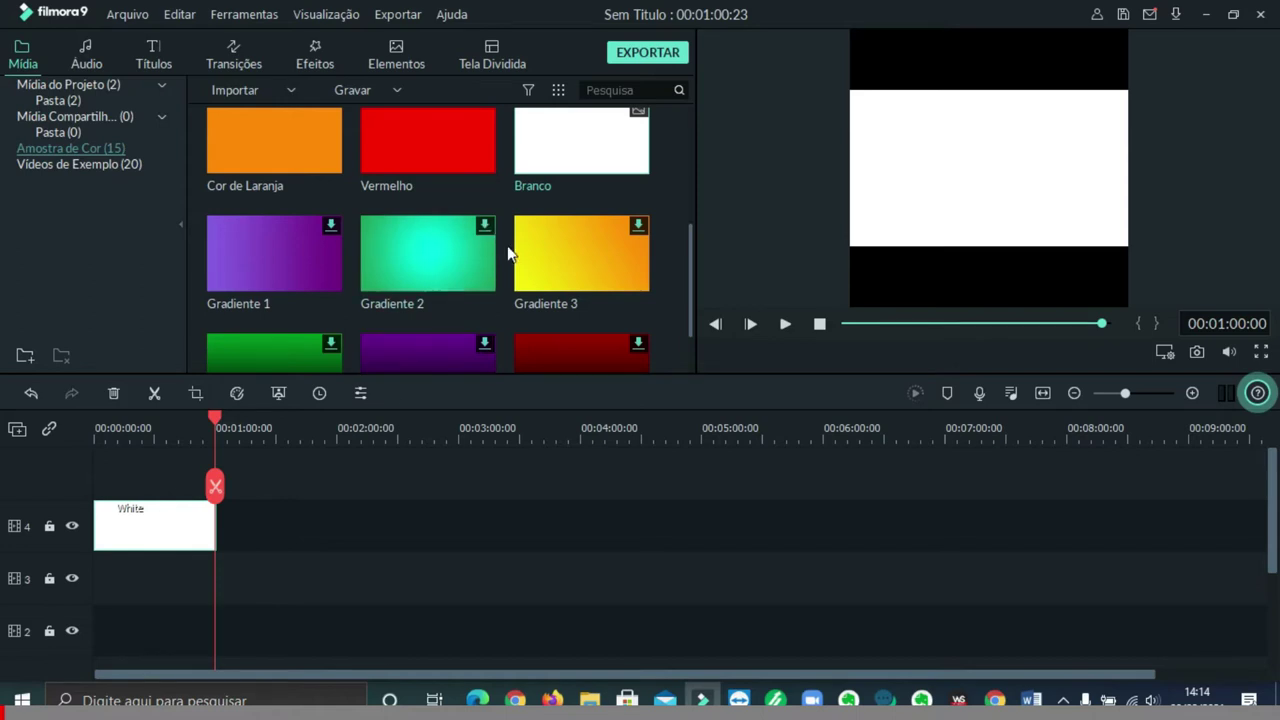
Place the Verde colour sample on a new track above the white clip and extend it to the same length
scroll(508, 250, "up", 3)
left_click_drag(423, 280, 104, 476)
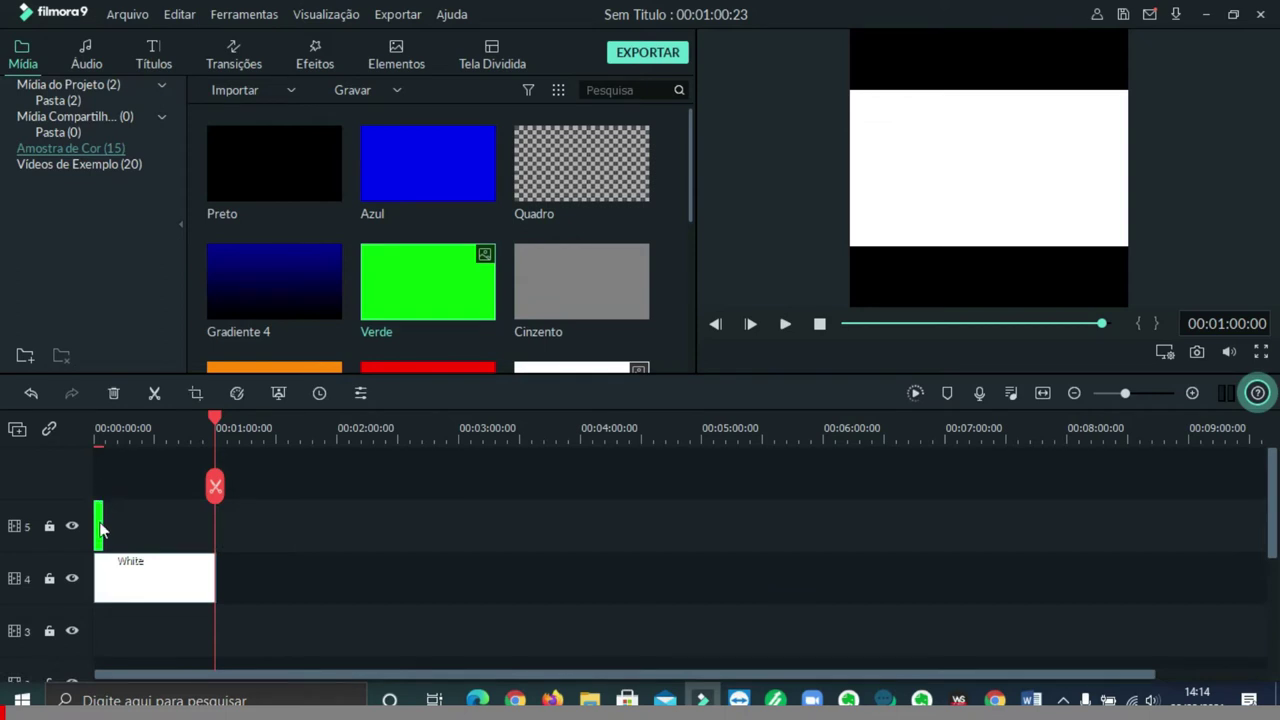
left_click_drag(102, 521, 220, 530)
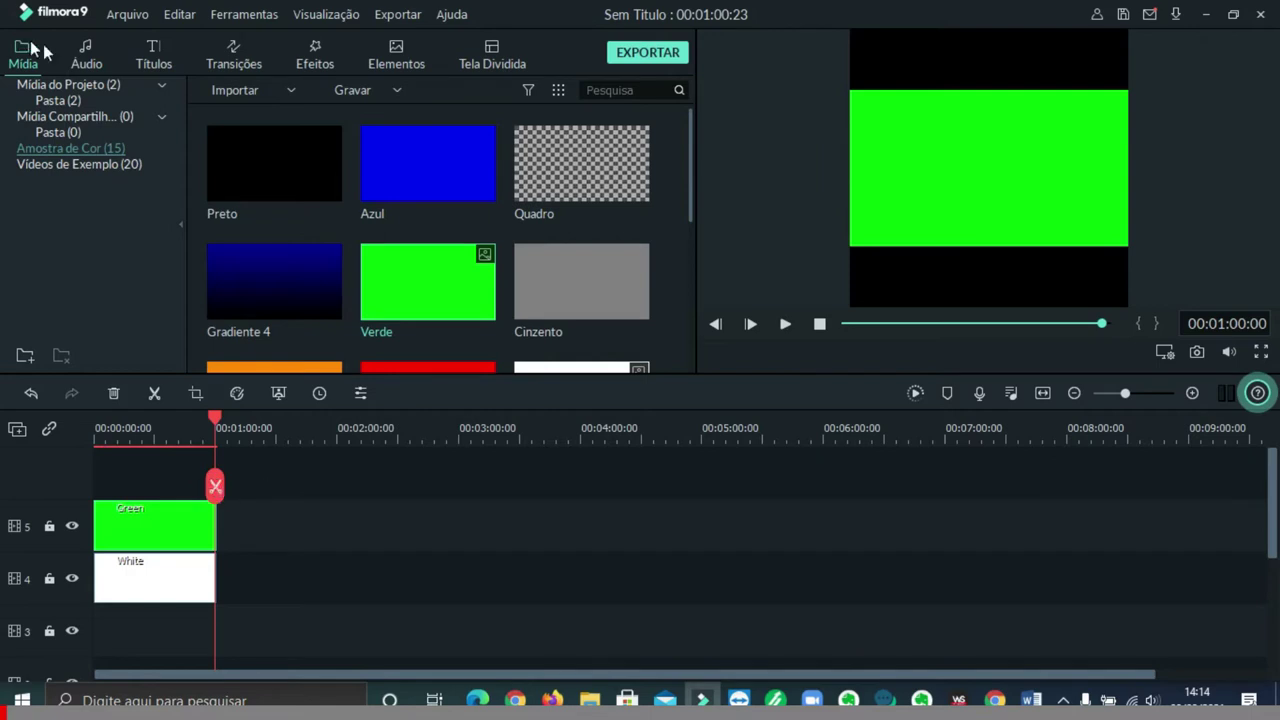
Apply the Deslize Apagar transition to the green clip so that it spans the clip's whole length
left_click(236, 63)
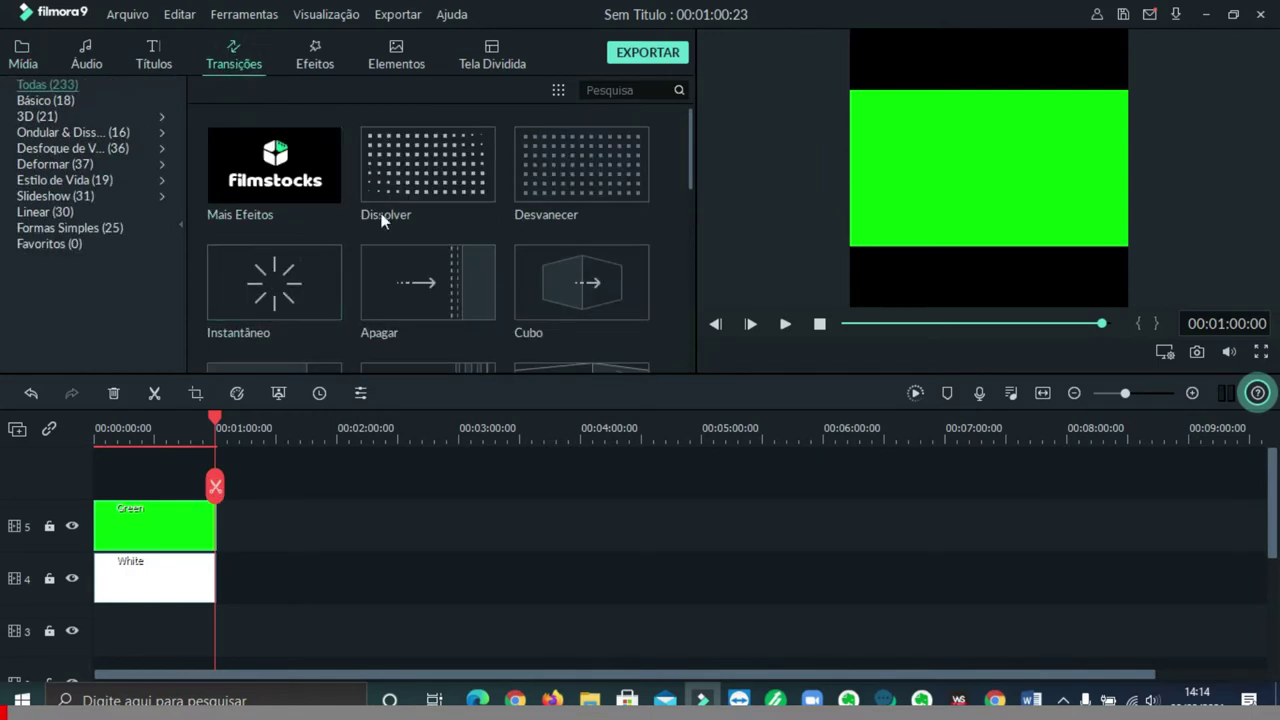
scroll(496, 207, "down", 5)
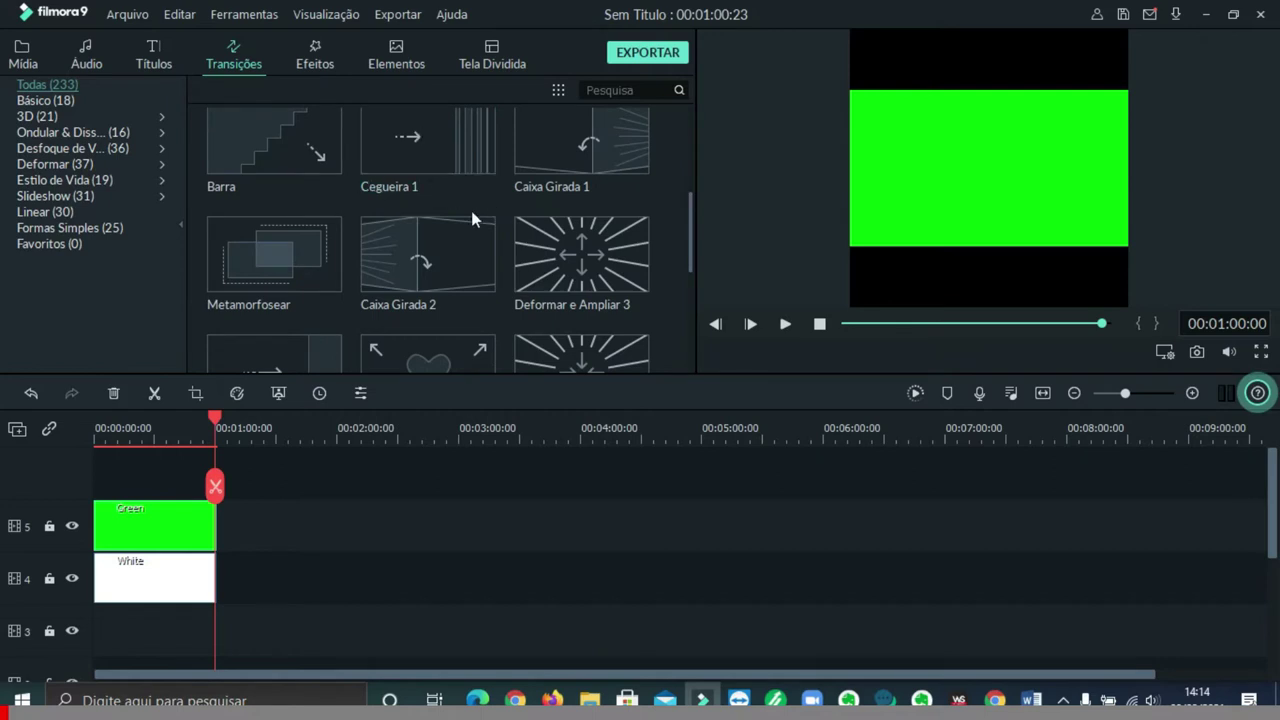
scroll(472, 212, "down", 5)
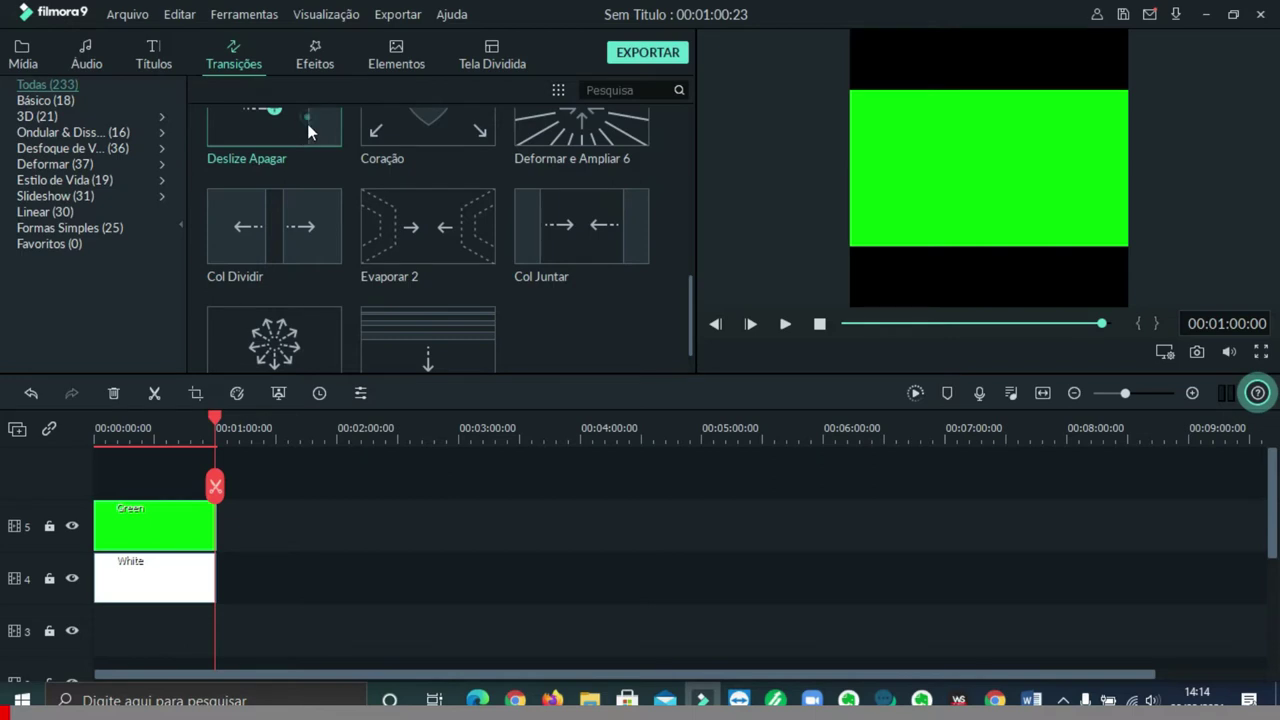
left_click_drag(307, 123, 221, 530)
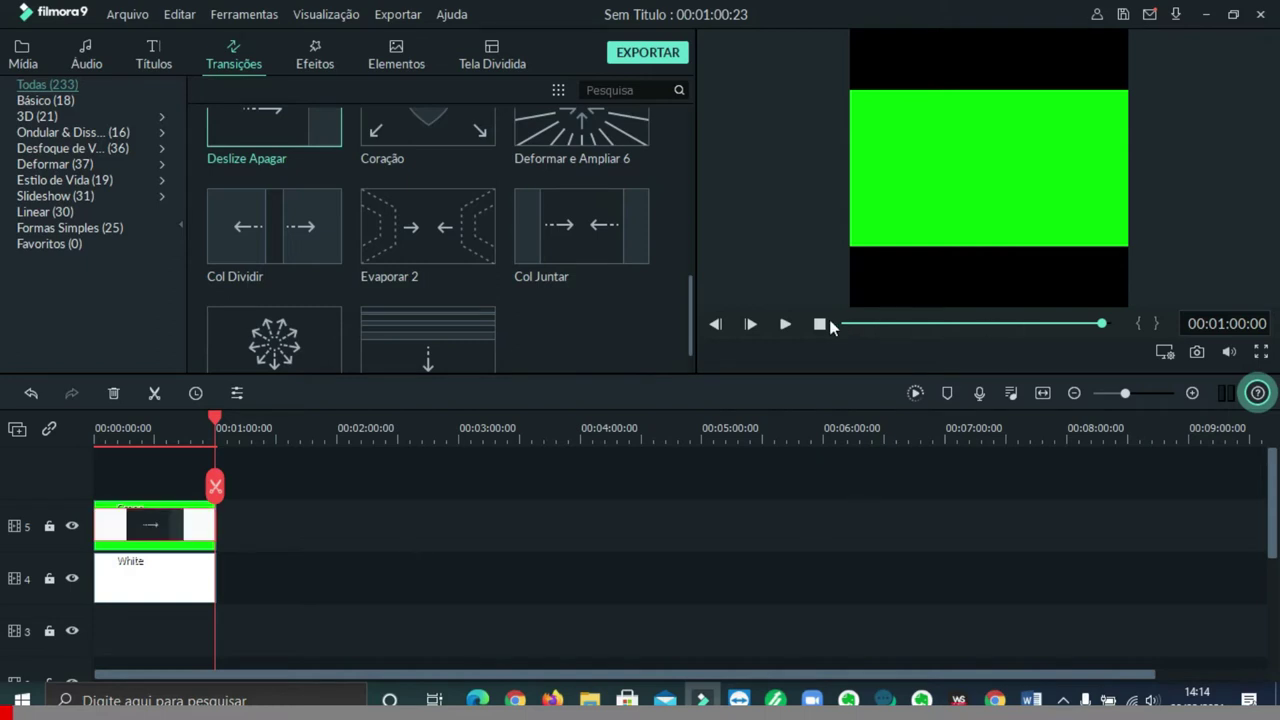
Review the aspect ratio options in the project settings, keeping 1:1 (Instagram)
left_click(1165, 355)
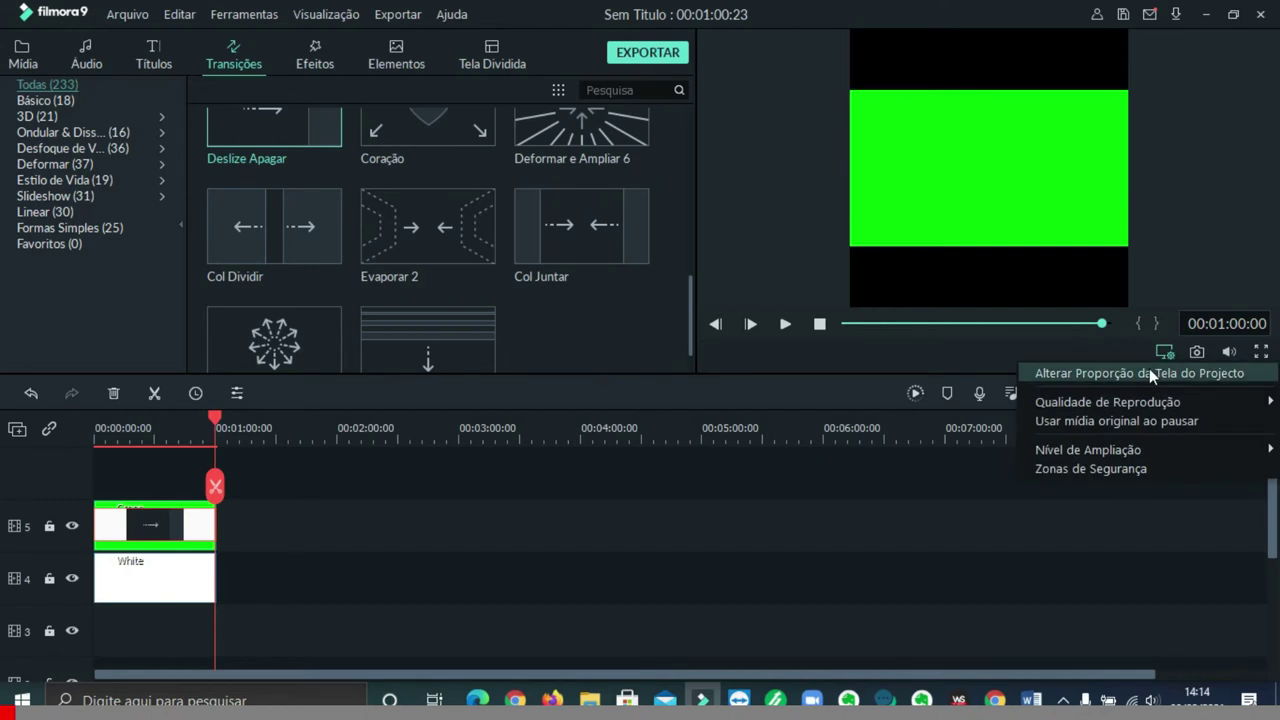
left_click(1150, 373)
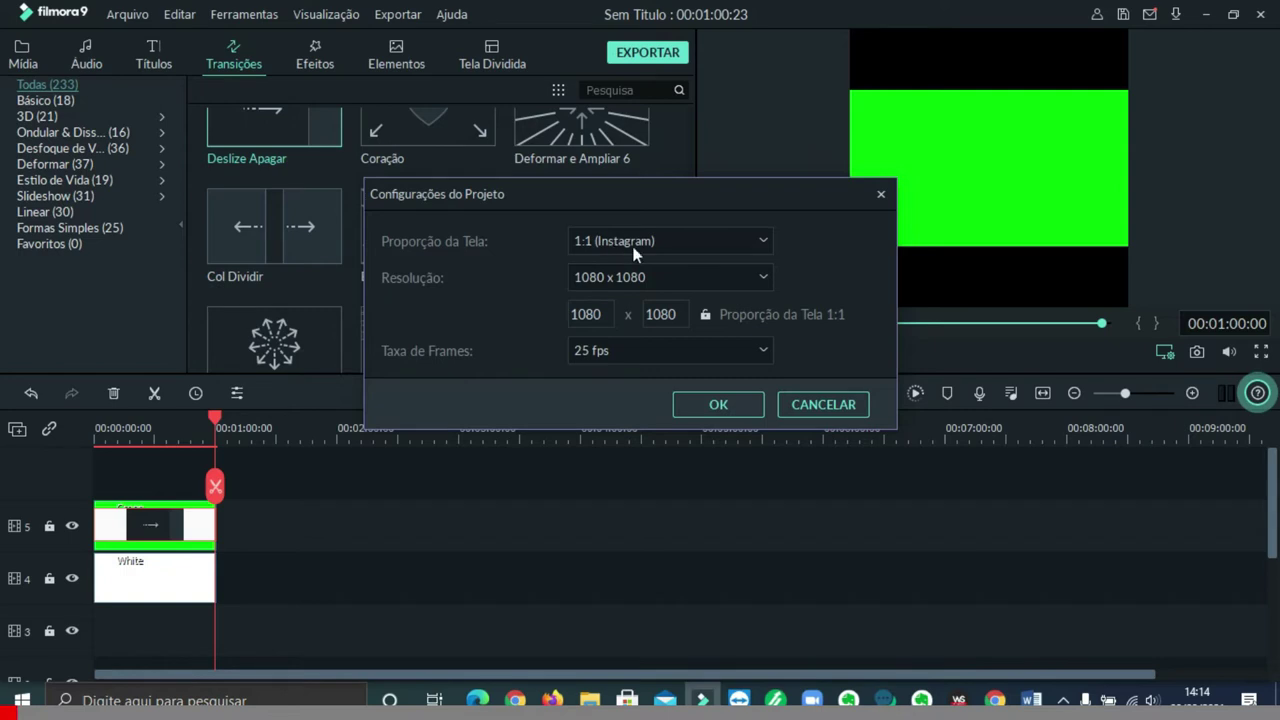
left_click(764, 244)
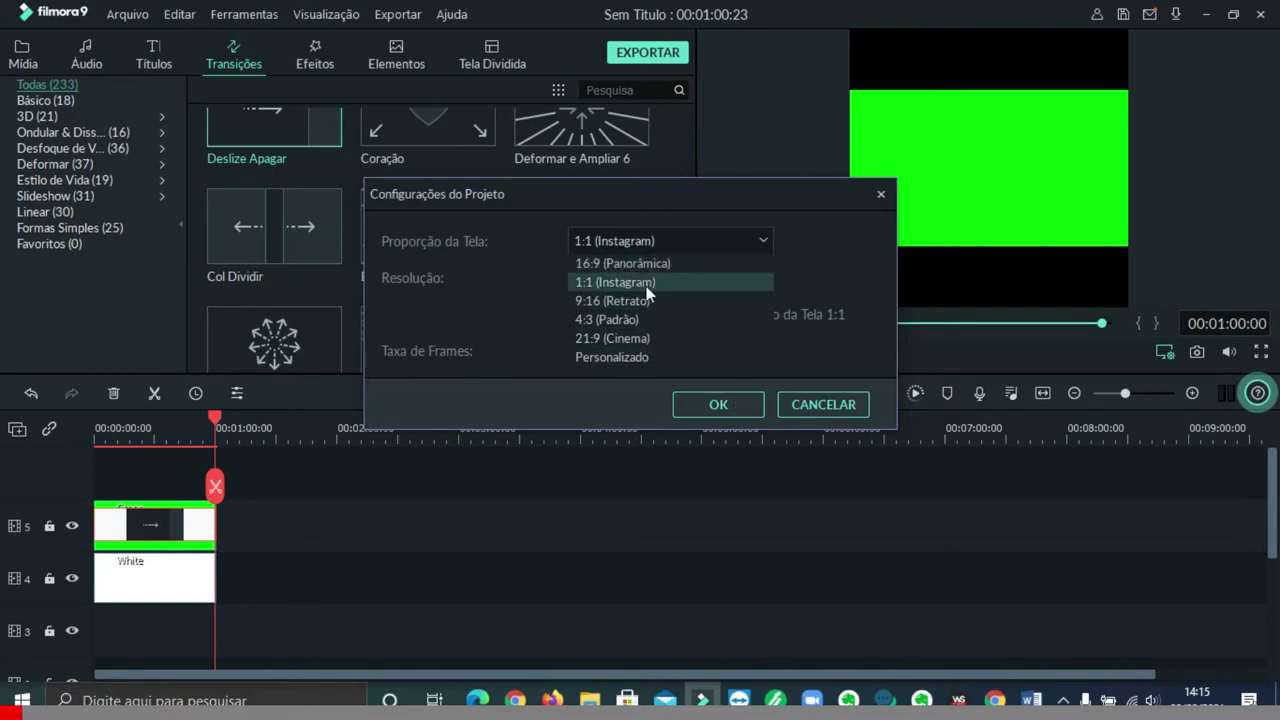
left_click(736, 403)
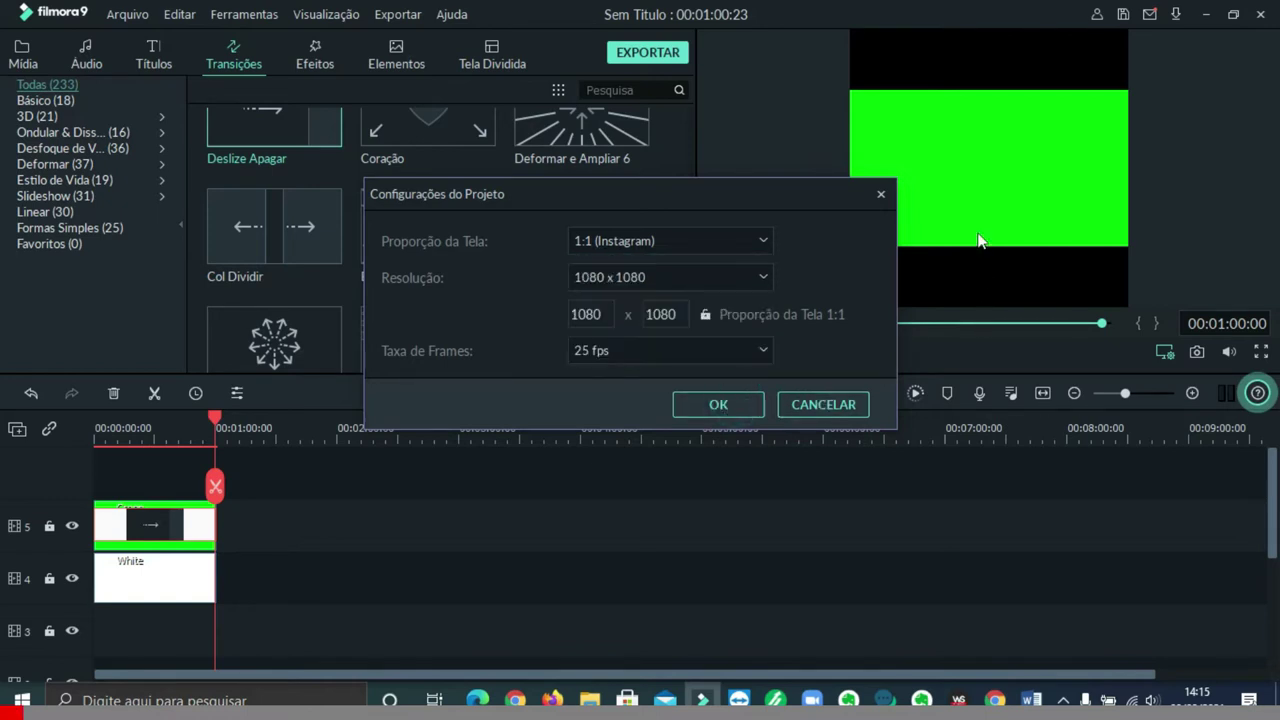
left_click(830, 404)
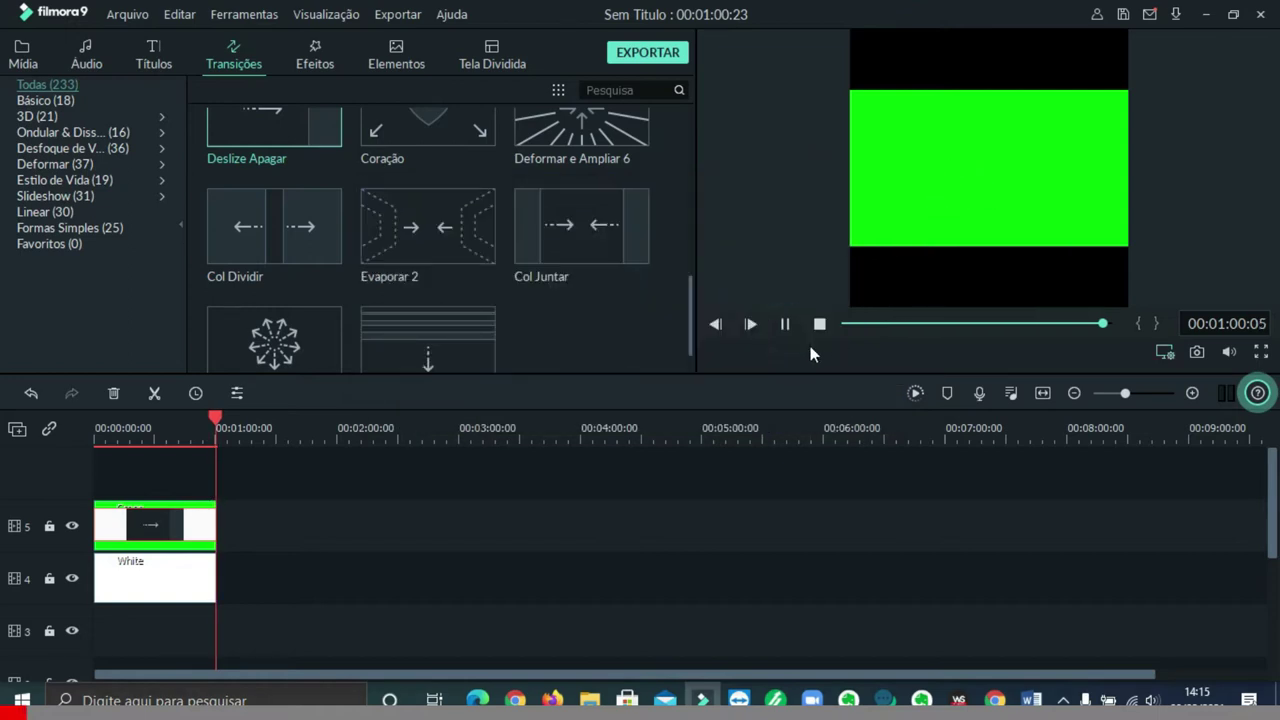
Preview the green bar animation over the white clip and stop playback back at the start
key("space")
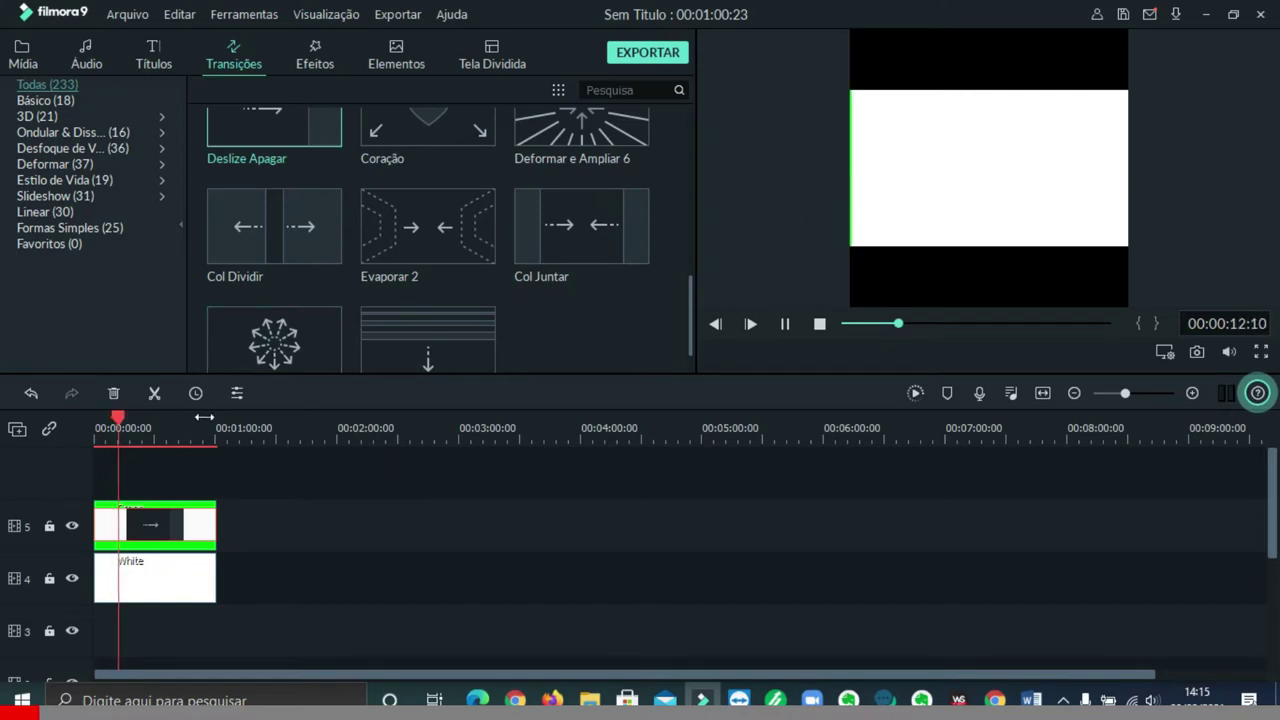
left_click(786, 323)
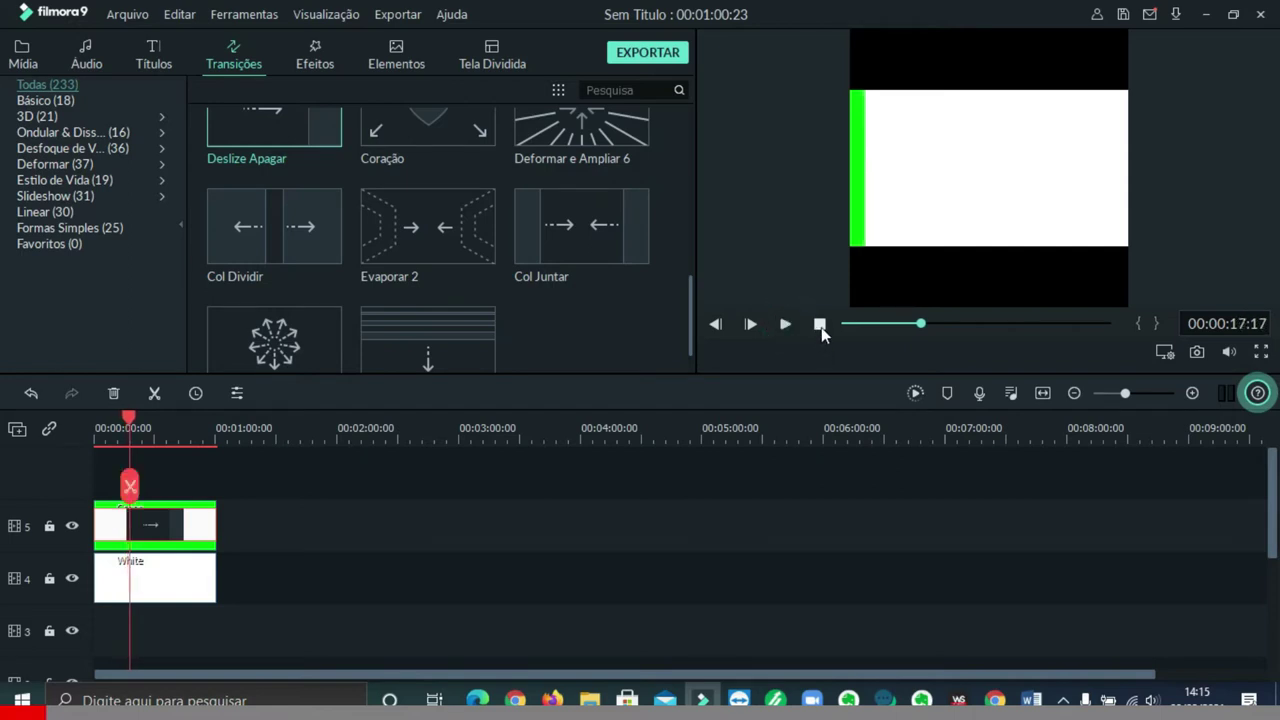
left_click(820, 325)
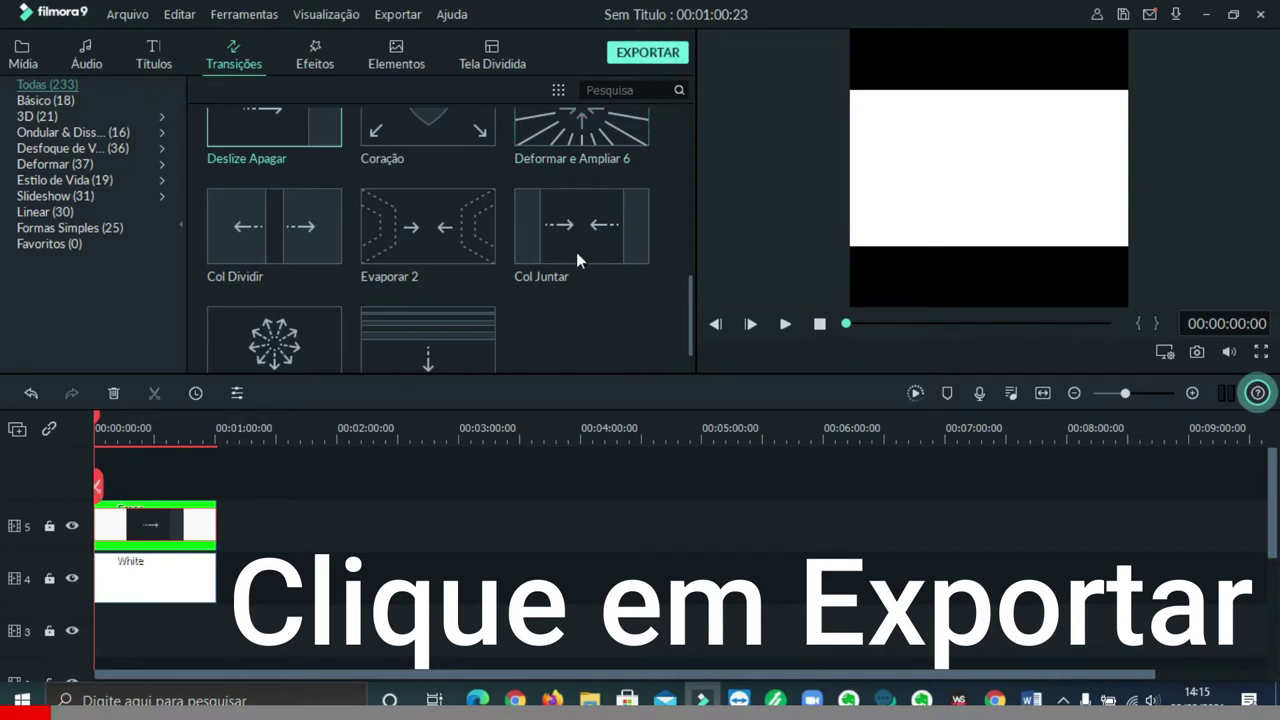
Open the local MP4 export settings and name the file BARRA REPRODUÇÃO 03
key("ctrl+e")
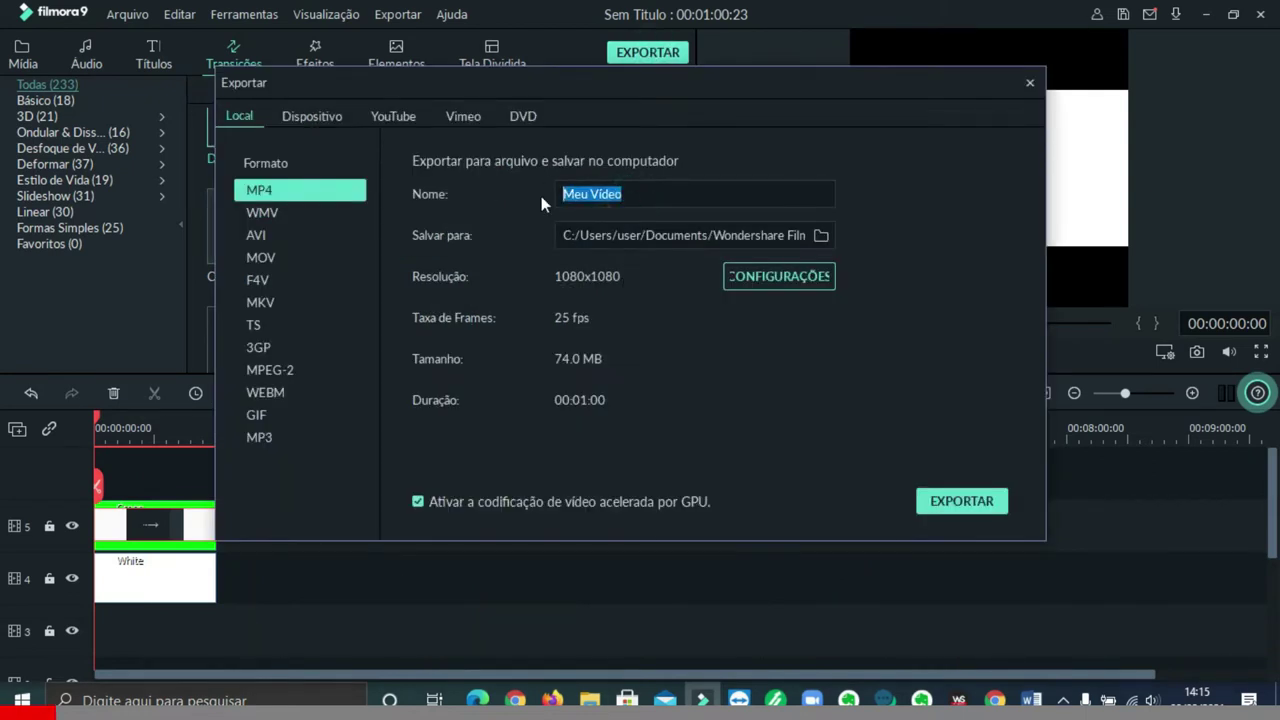
type("BARRA RE")
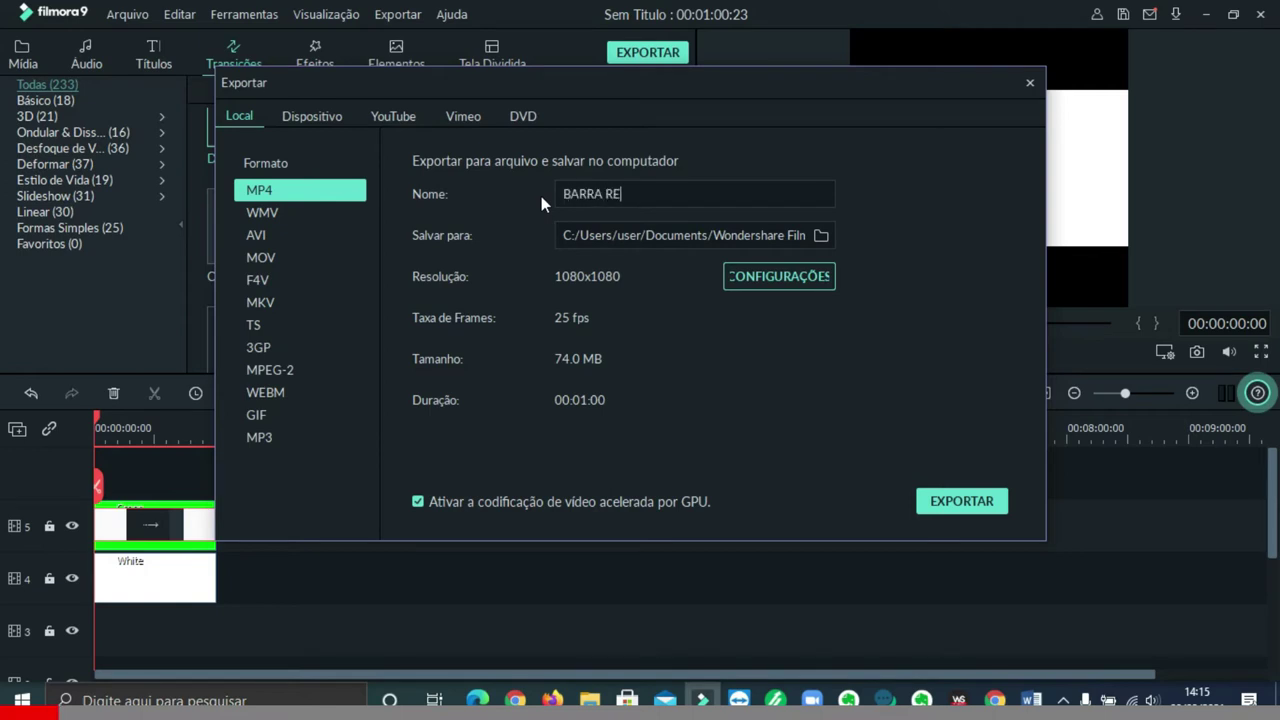
type("PRODUC")
type("ÃO 03")
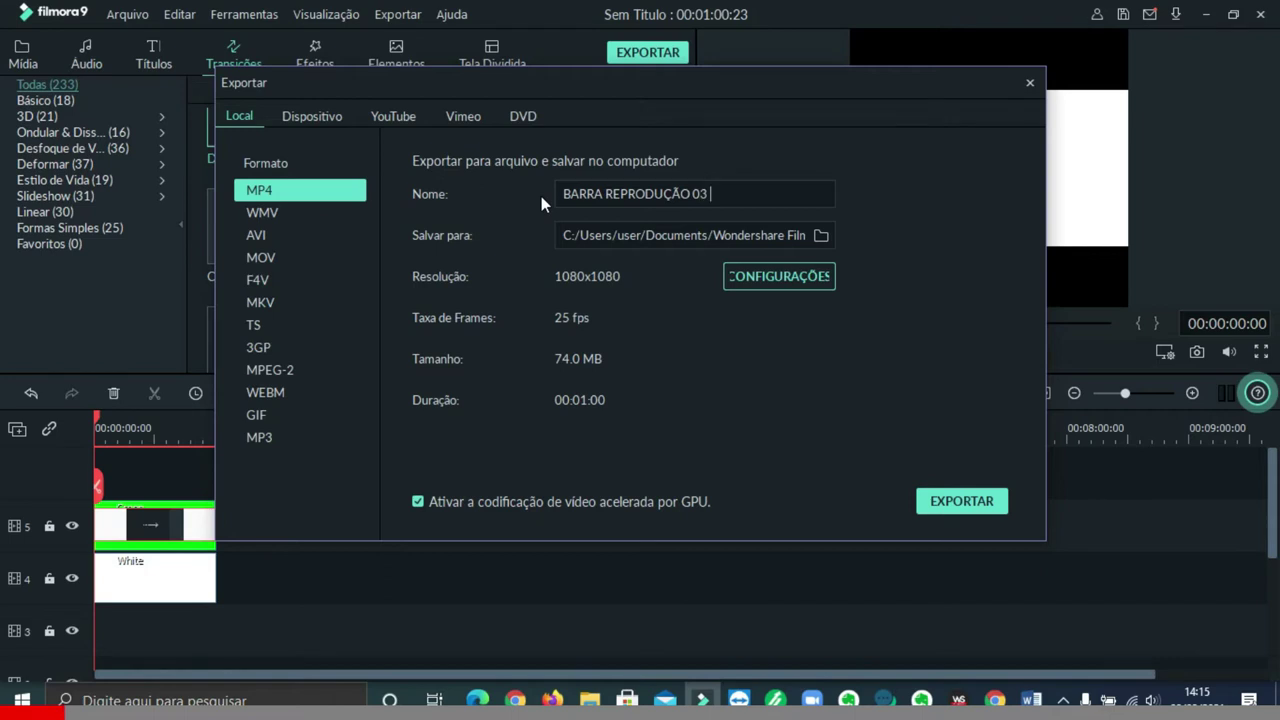
Set the export video frame rate to 30 fps
left_click(730, 272)
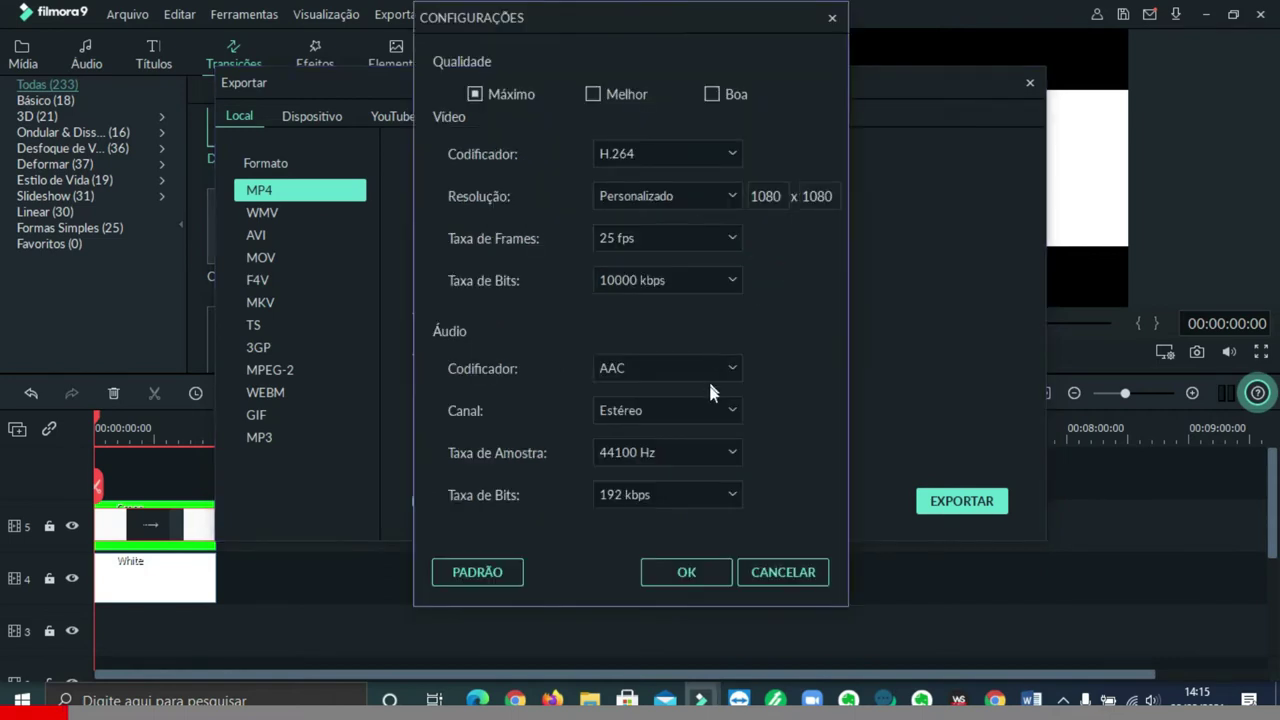
left_click(735, 240)
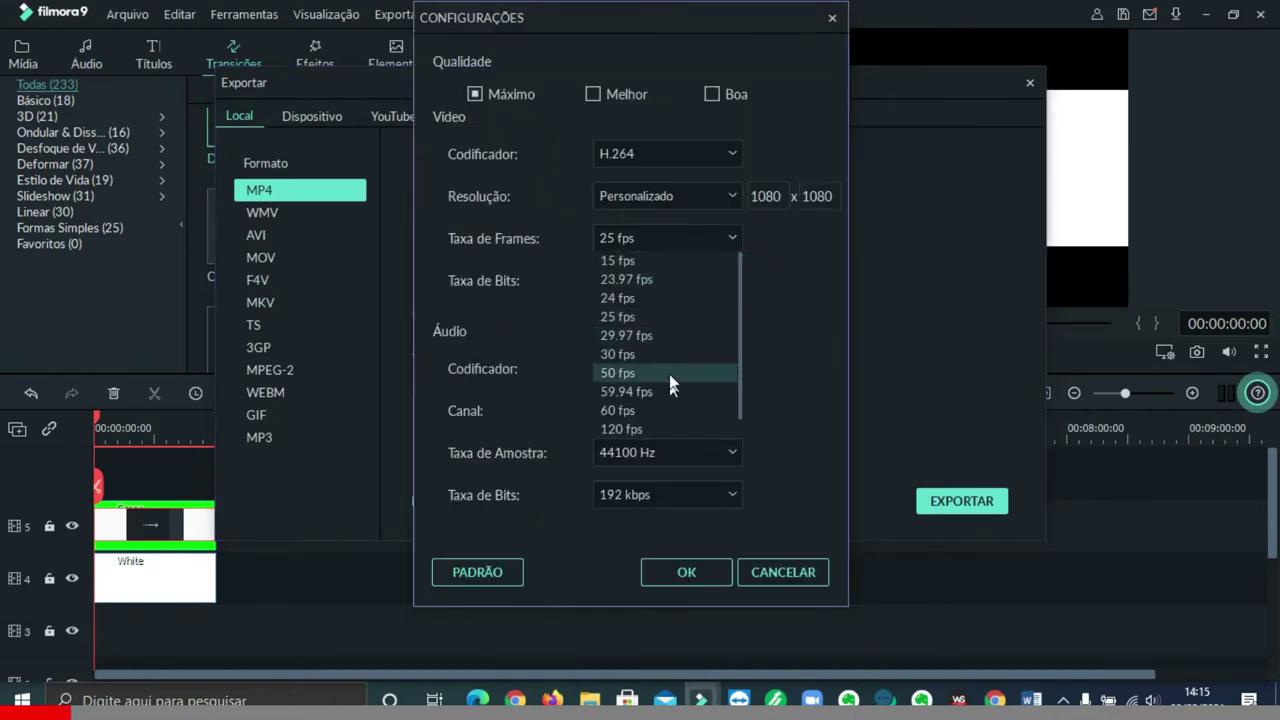
left_click(673, 360)
left_click(686, 572)
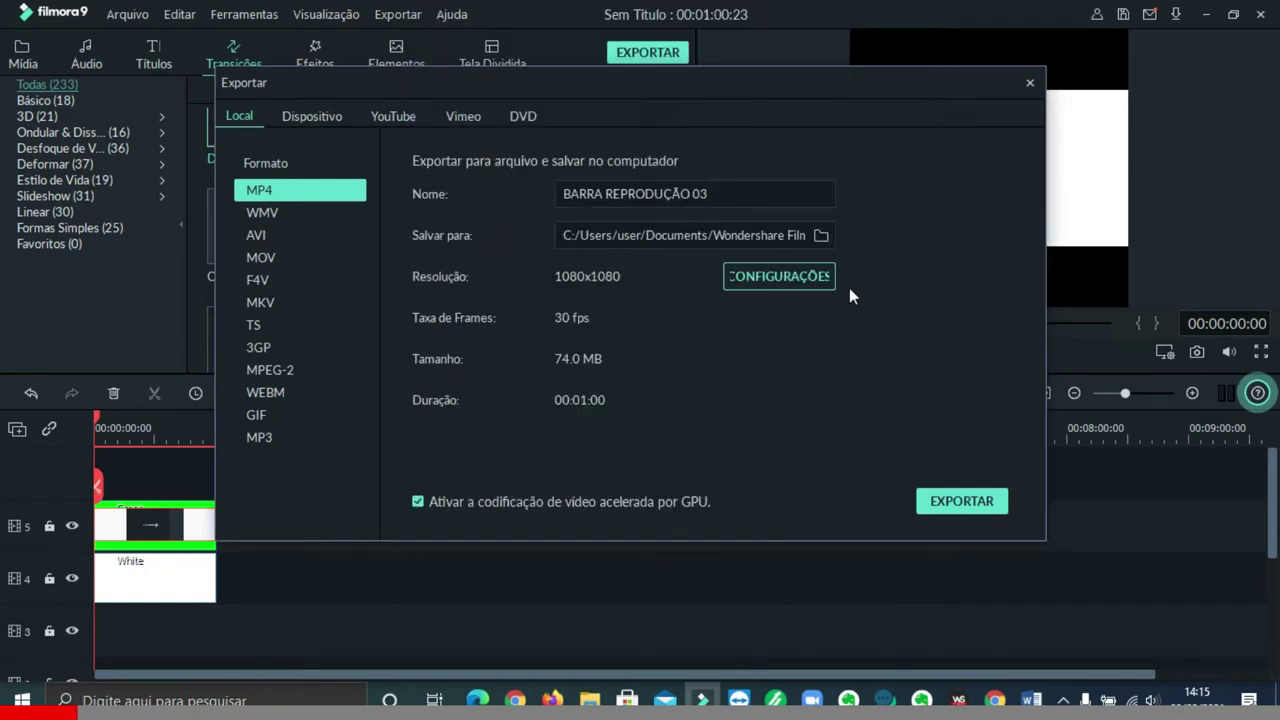
Export the video to the computer and close the export windows once it is complete
left_click(970, 499)
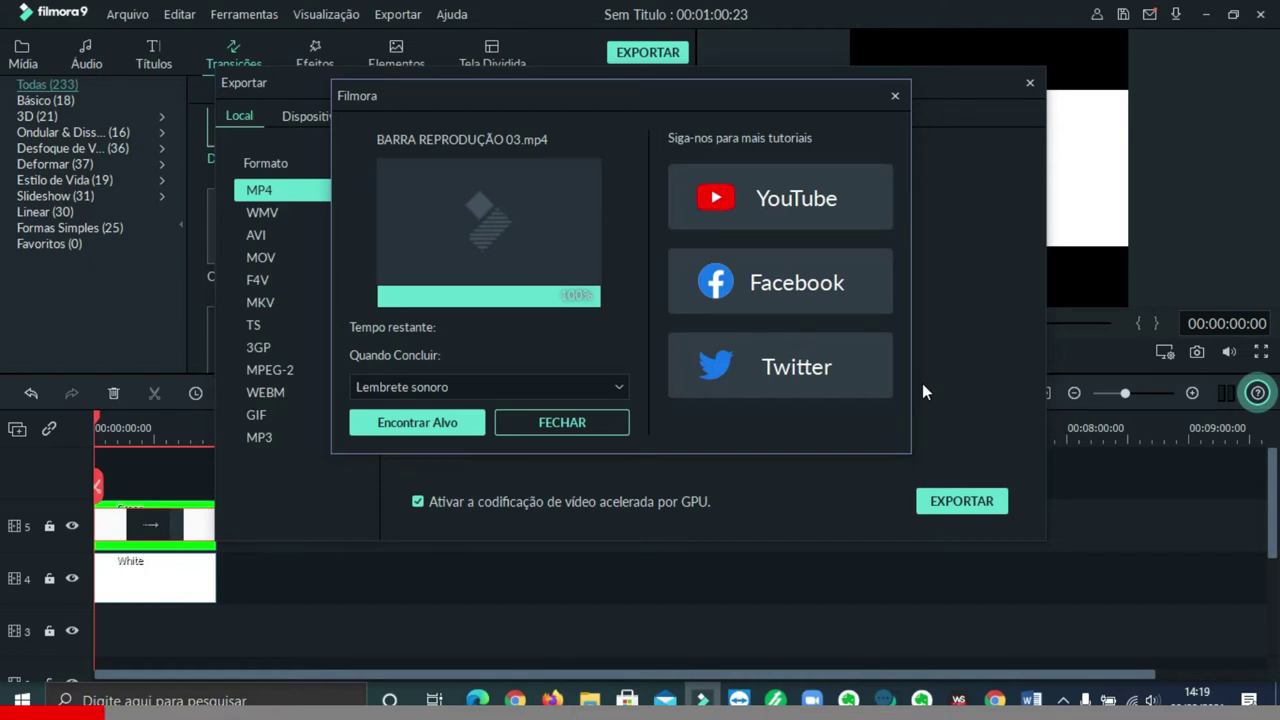
left_click(568, 423)
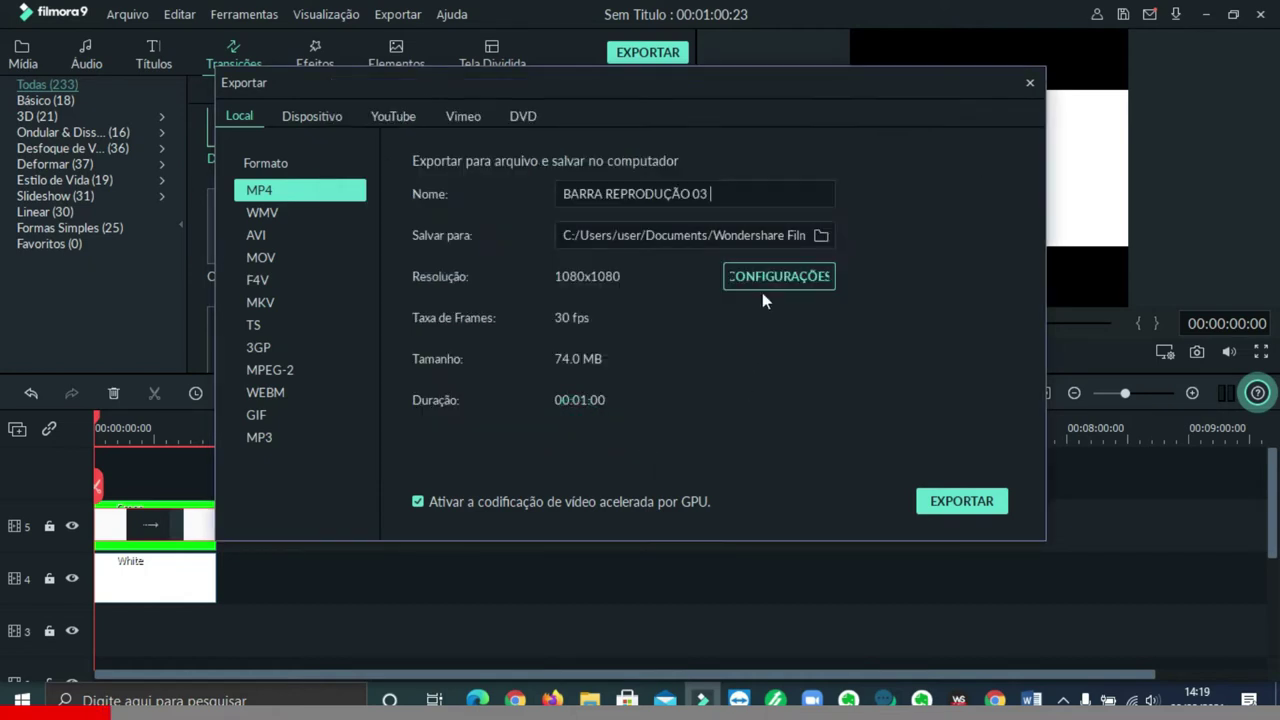
left_click(1030, 85)
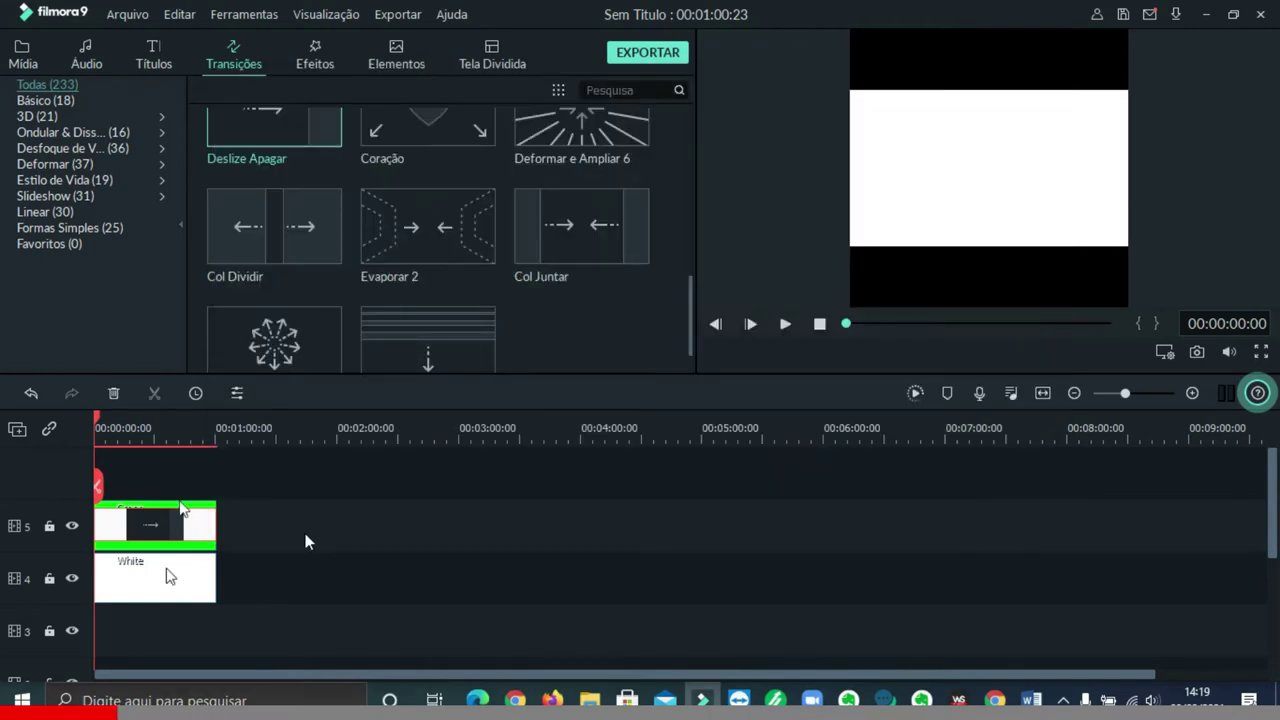
Delete the green and white clips from the timeline and return to the media library
left_click_drag(183, 472, 232, 612)
key("Delete")
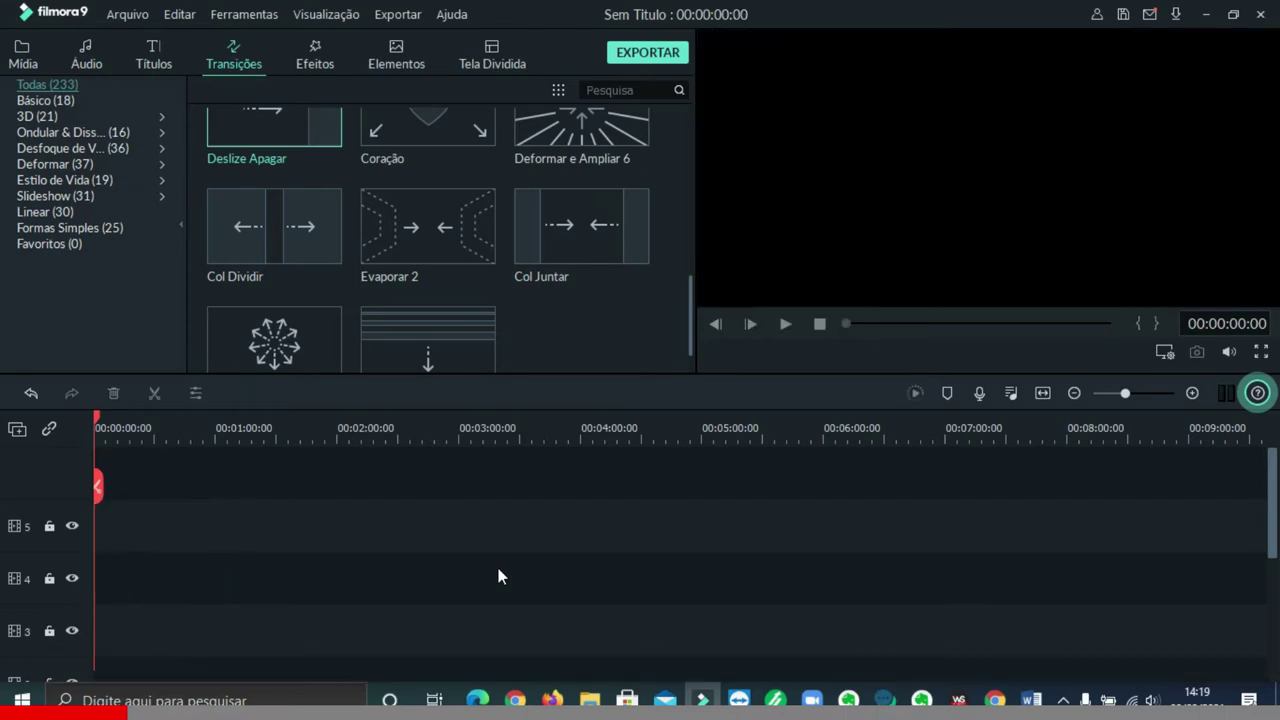
left_click(24, 52)
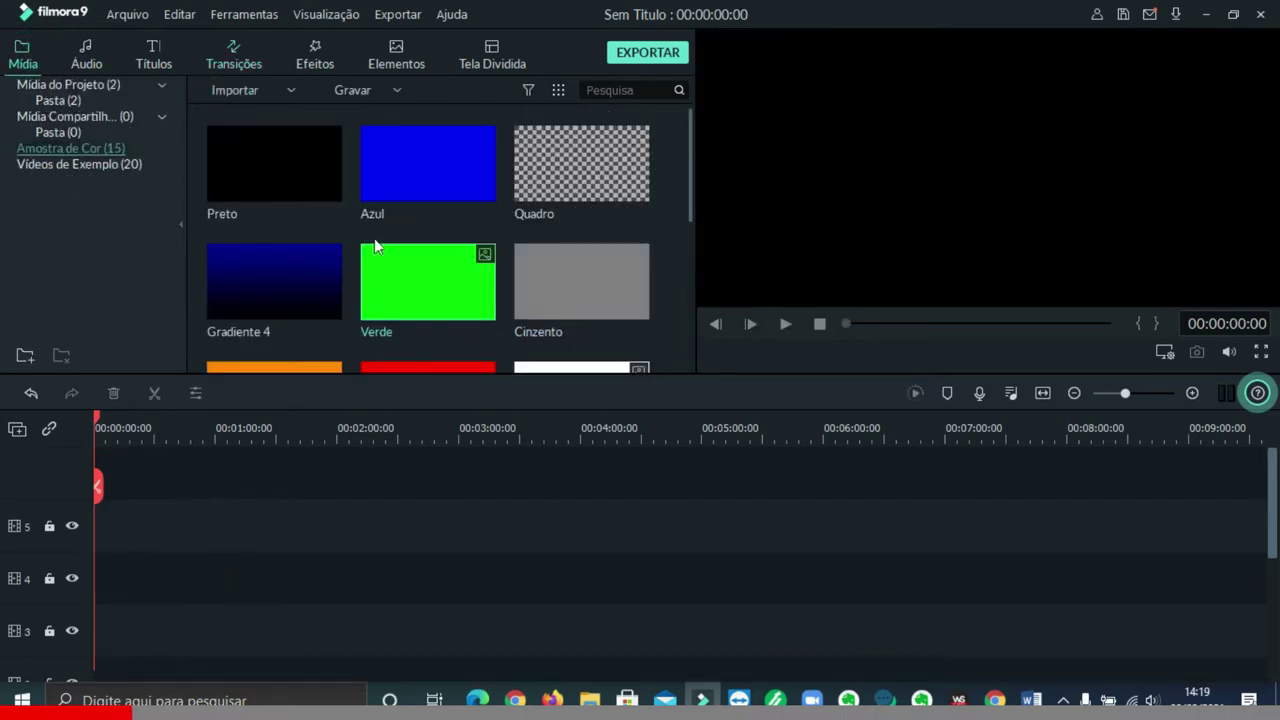
Place the COMO DIVULGAR EM GRUPOS DO FACEBOOK video at the start of track 4 and ripple-delete its first two seconds or so
left_click(71, 84)
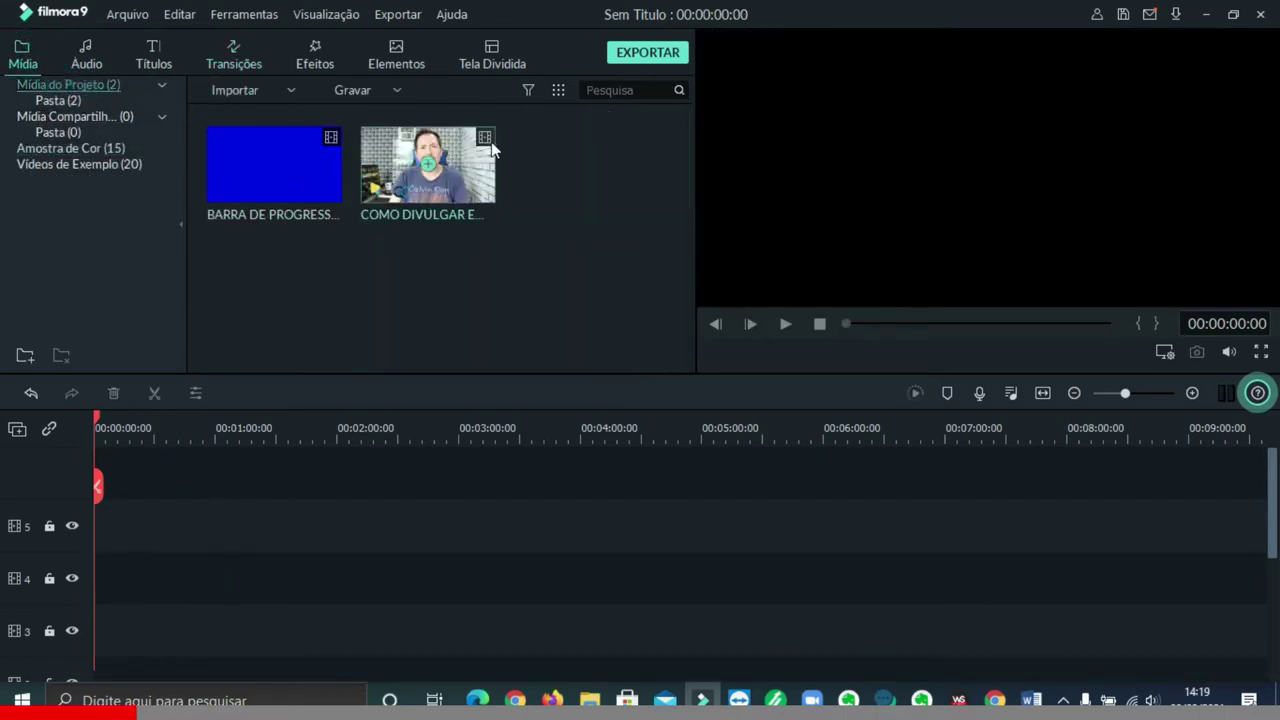
left_click_drag(454, 214, 106, 569)
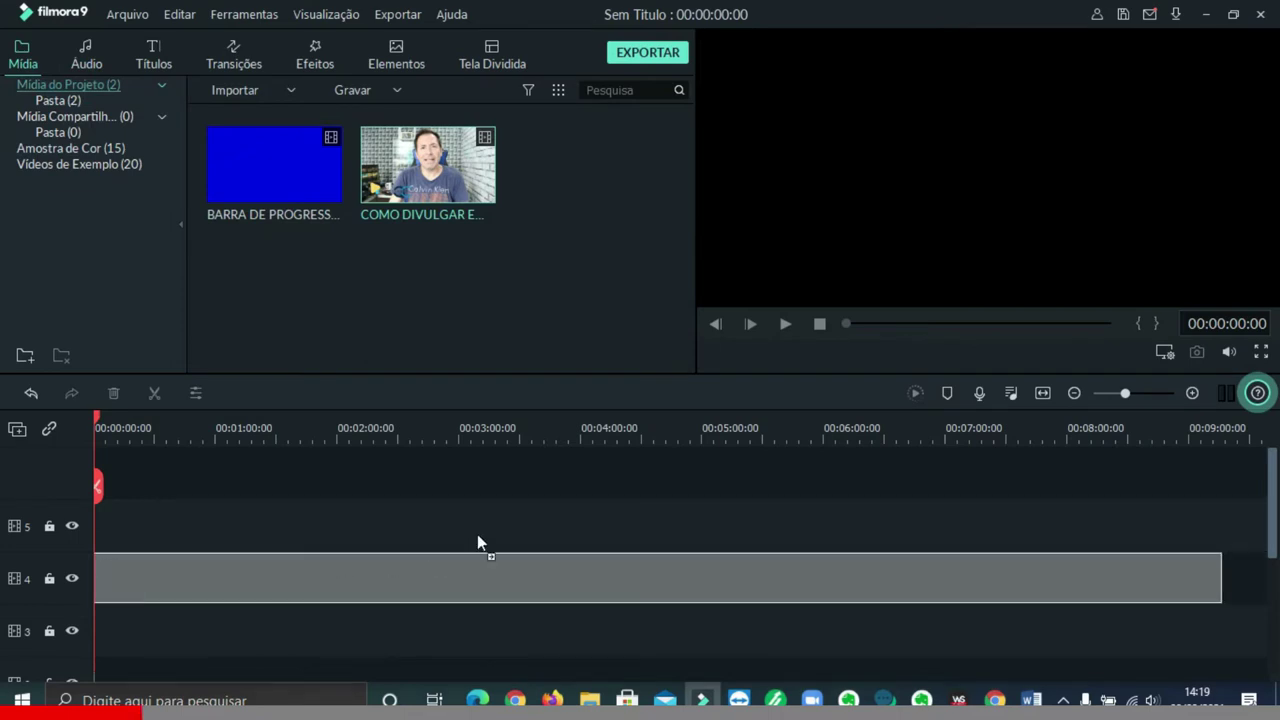
left_click(847, 390)
left_click_drag(96, 483, 100, 481)
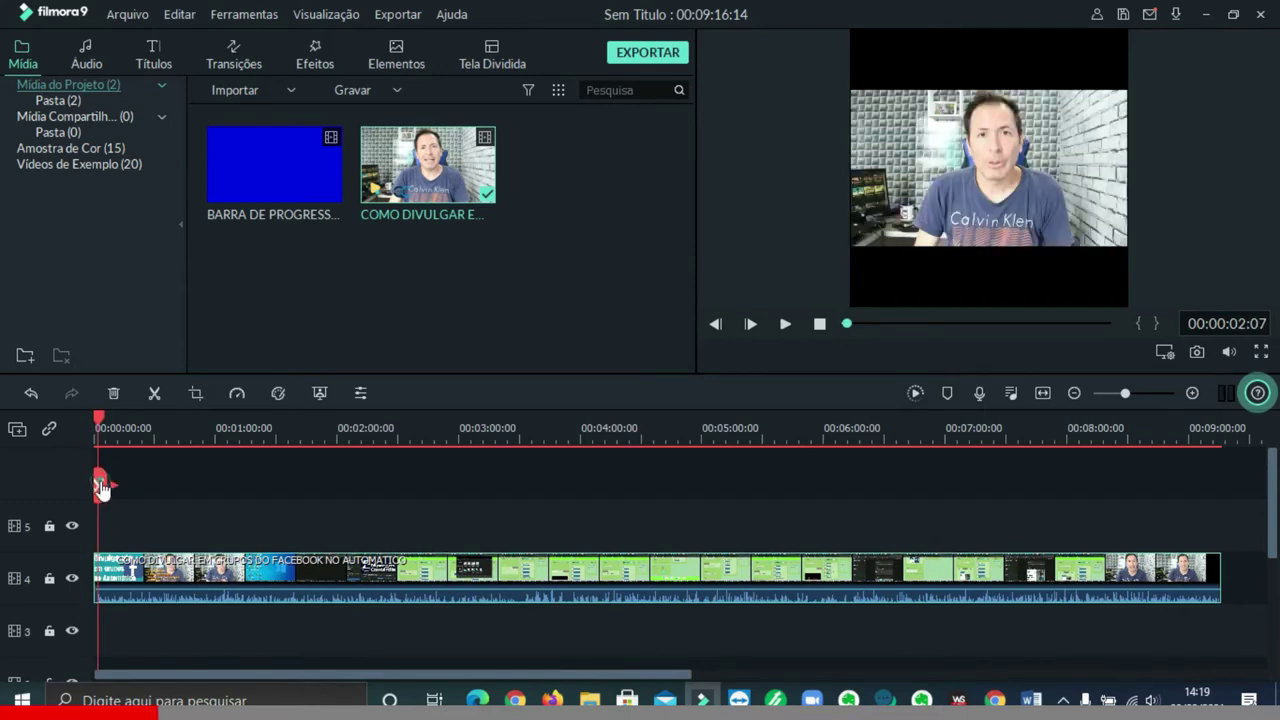
right_click(100, 565)
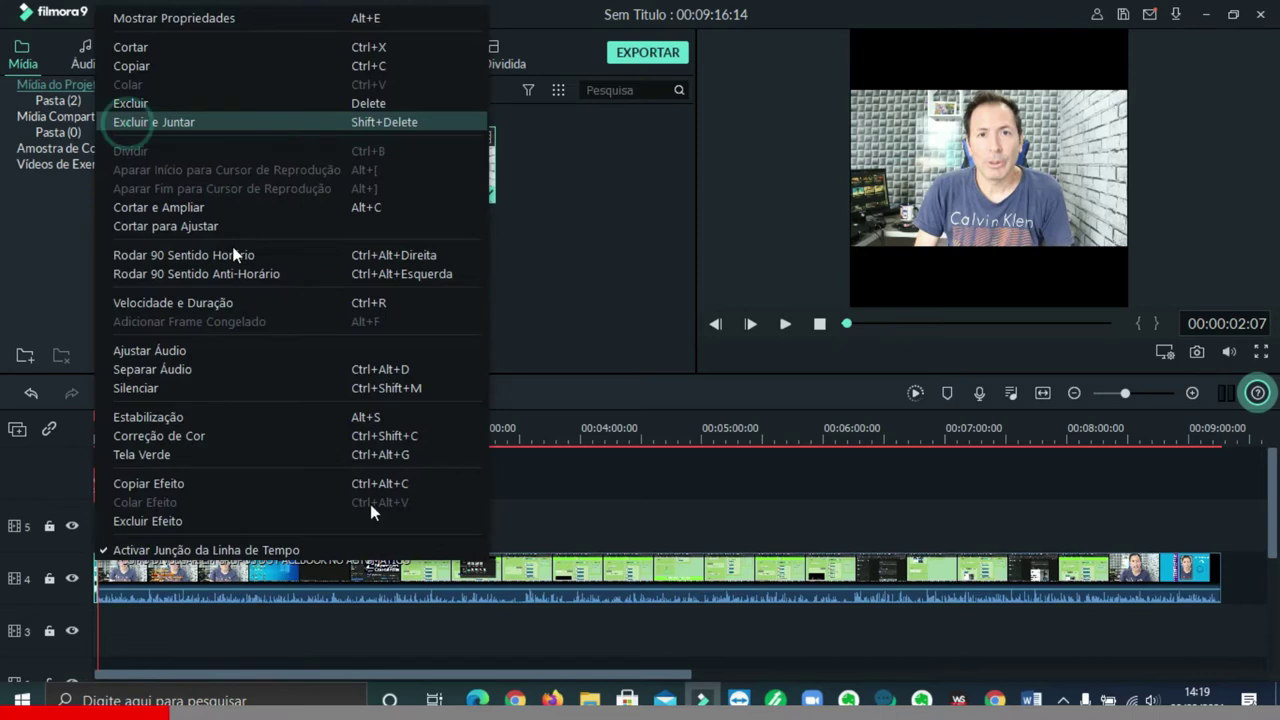
key("Return")
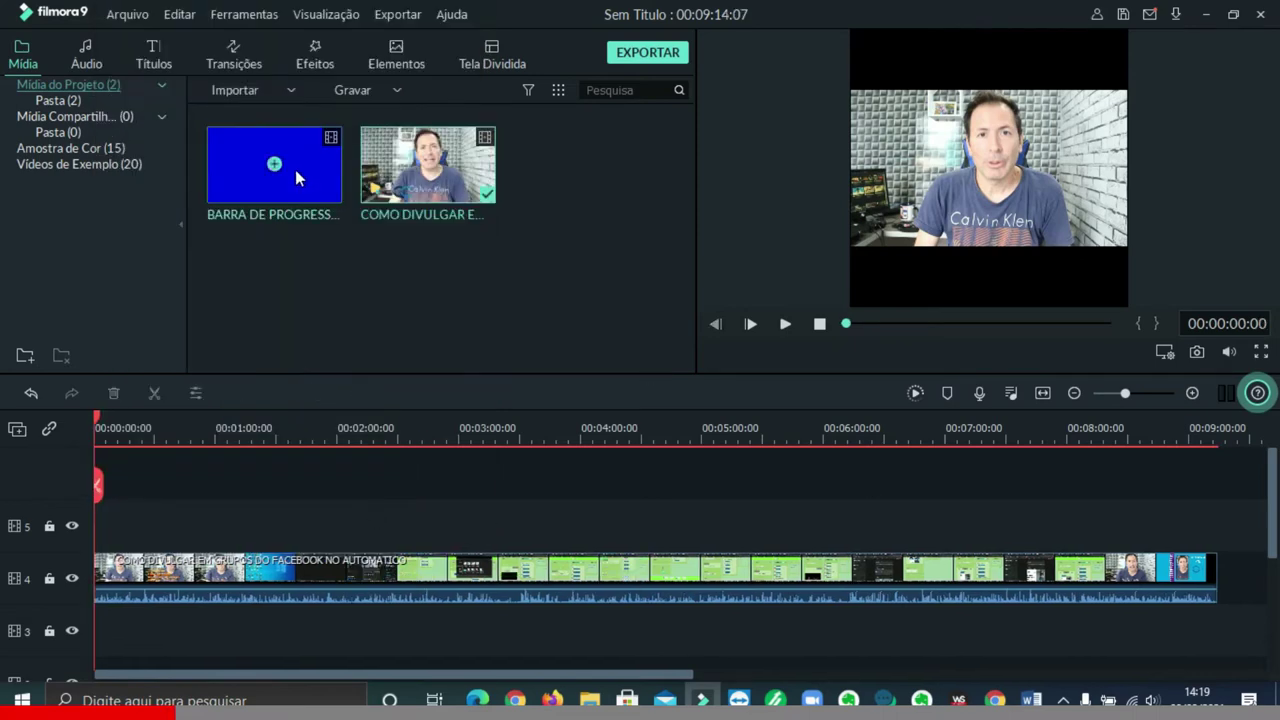
Import the BARRA REPRODUÇÃO 03 video from the Output folder into the project media
left_click(287, 104)
left_click(286, 107)
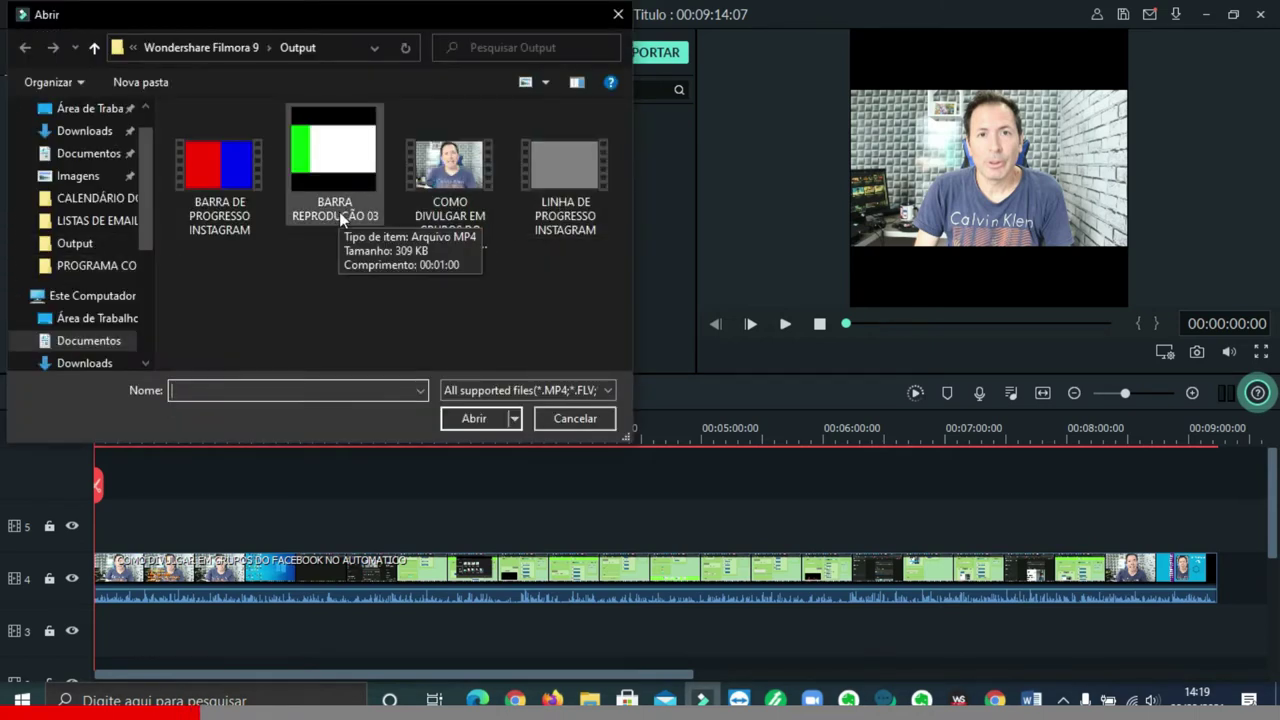
left_click(341, 216)
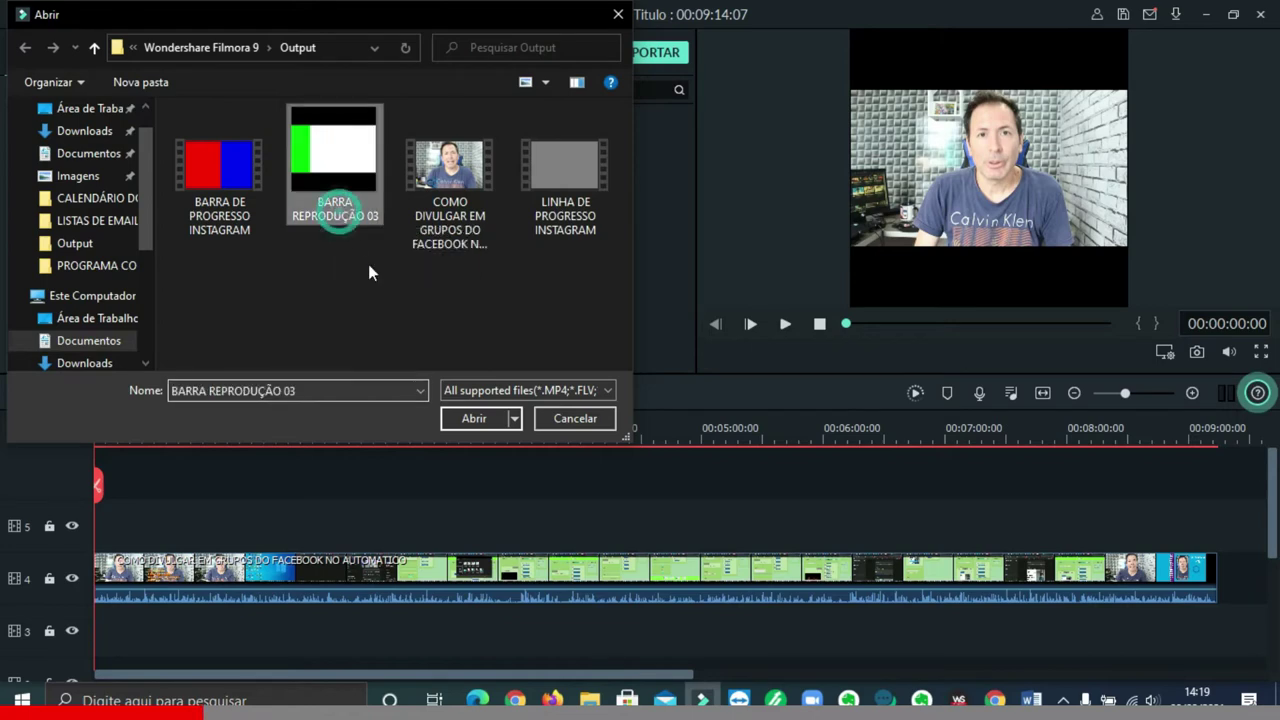
left_click(474, 418)
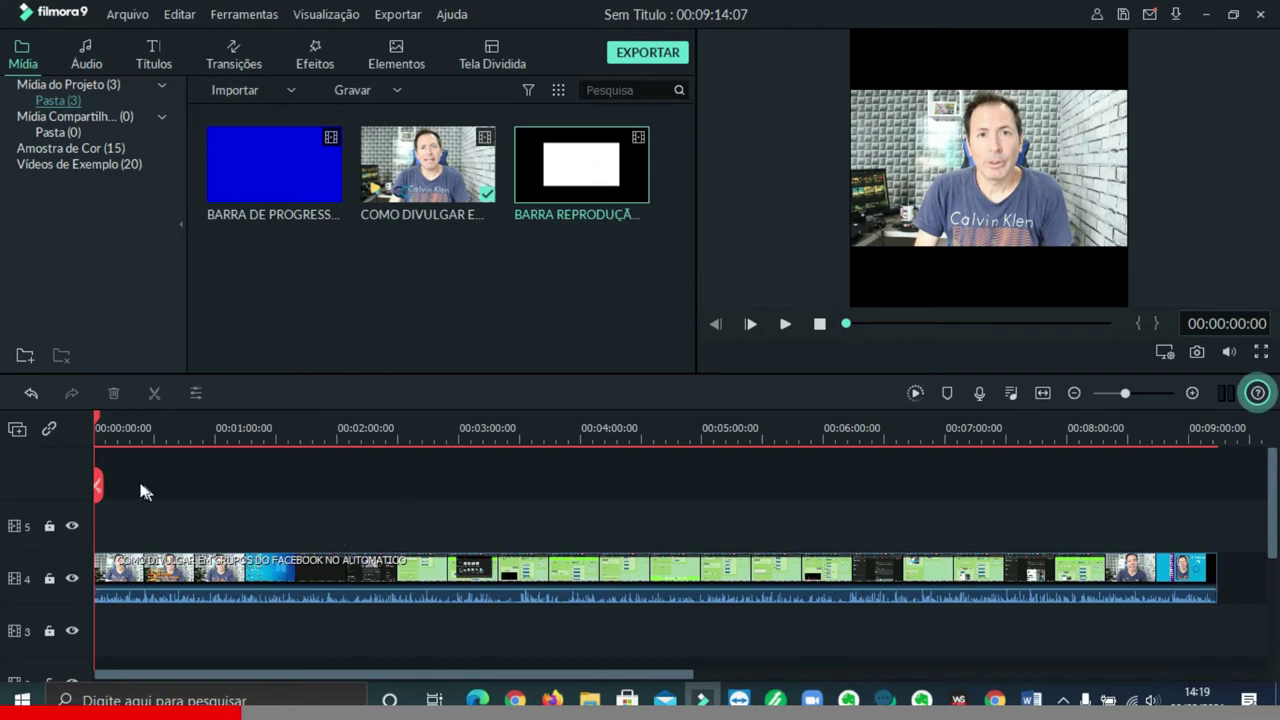
Set the playhead to 00:01:00:00 and split the video clip on track 4 there
left_click_drag(99, 489, 137, 489)
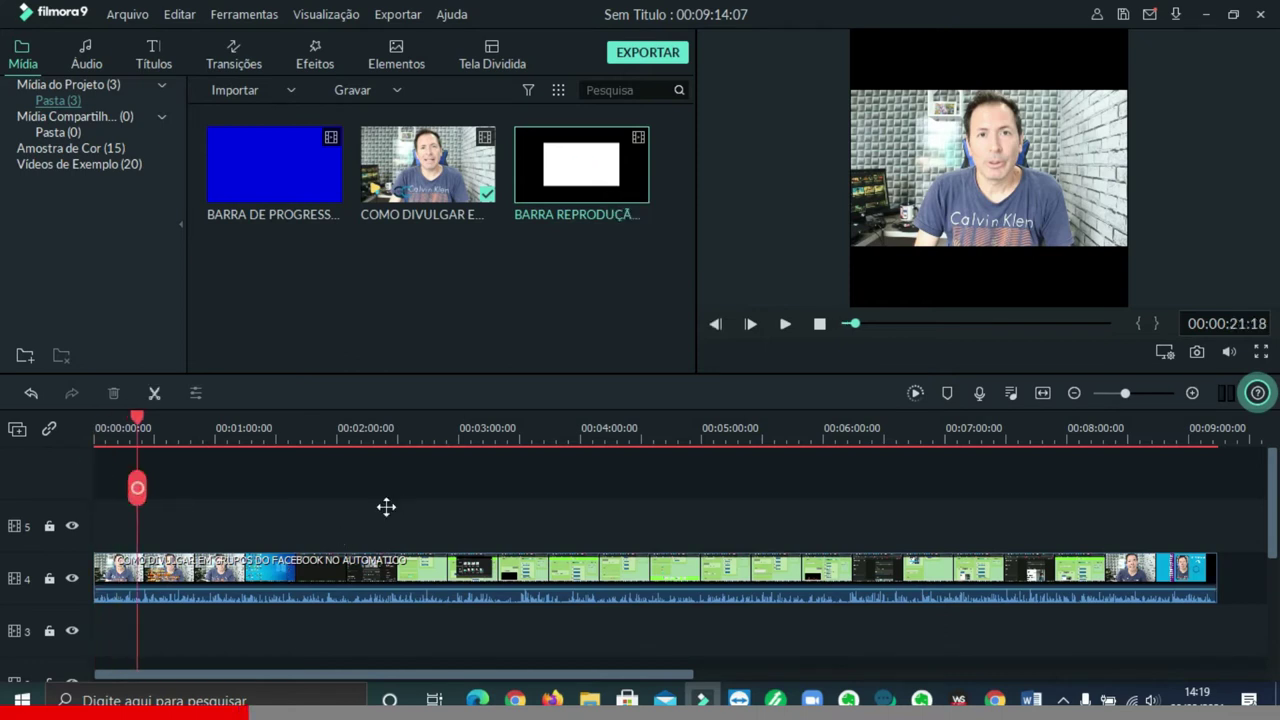
left_click_drag(386, 507, 227, 531)
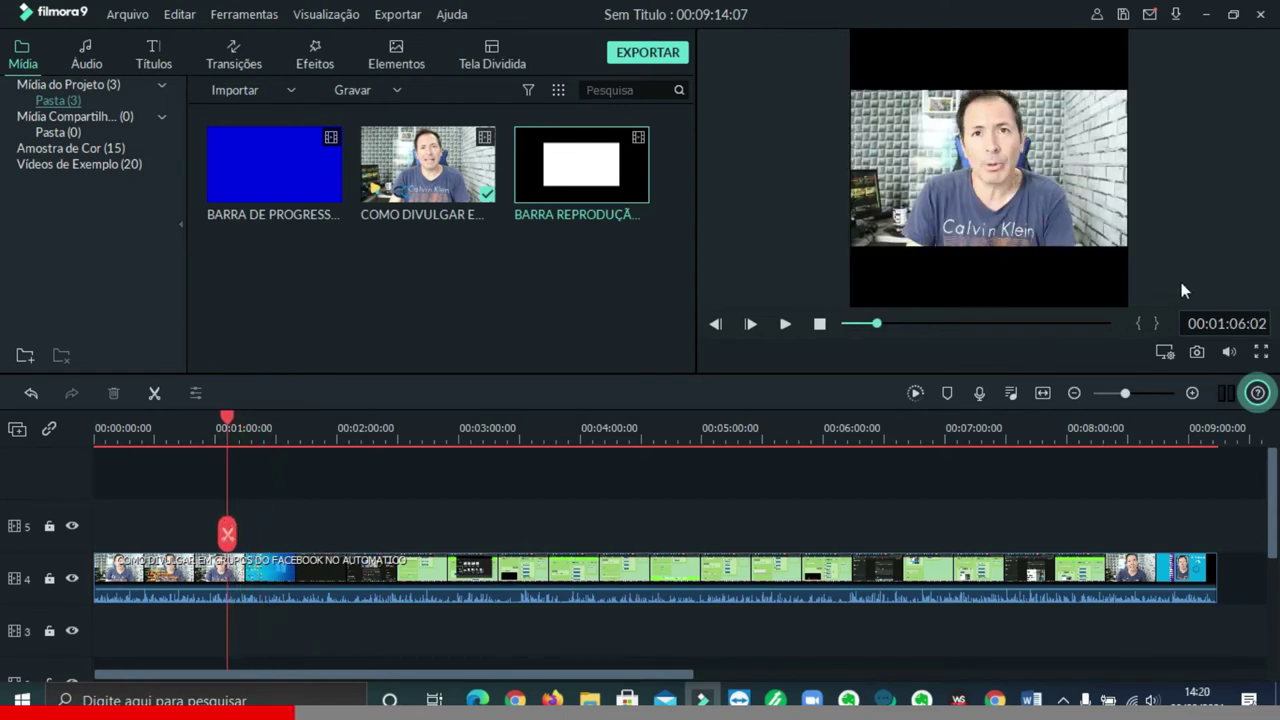
left_click(1242, 317)
left_click(1241, 320)
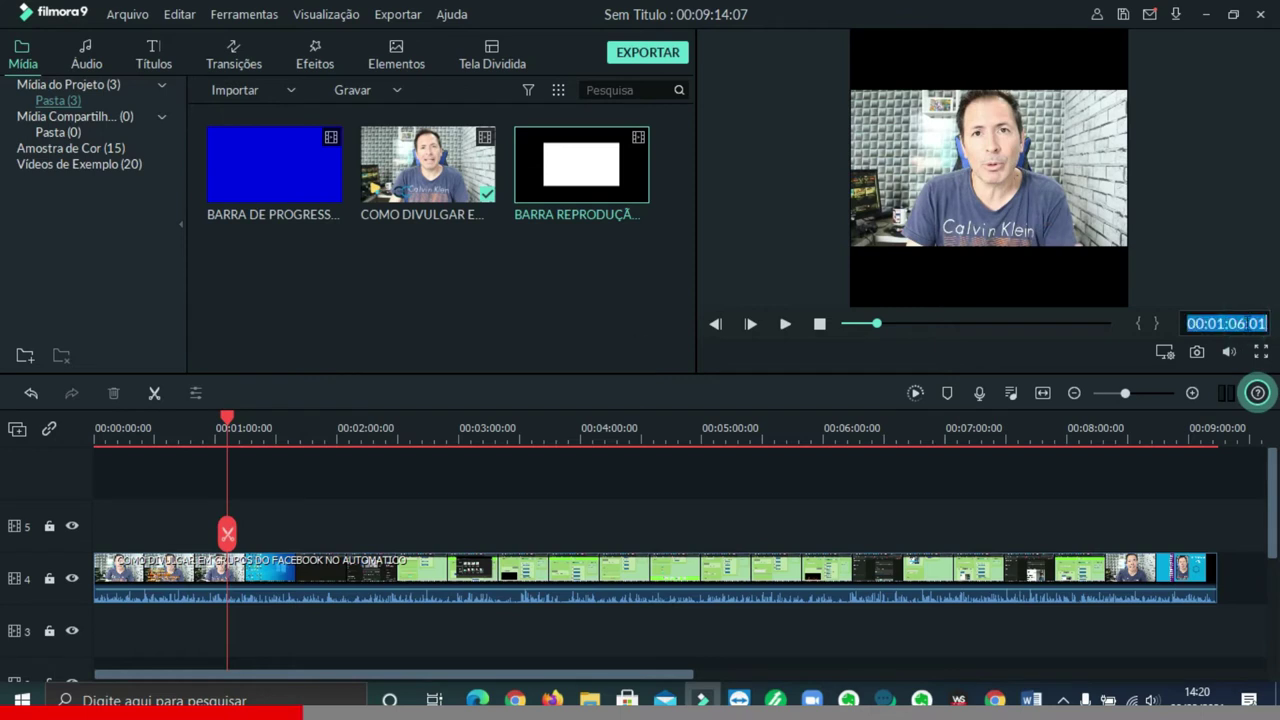
left_click(1246, 323)
type("0")
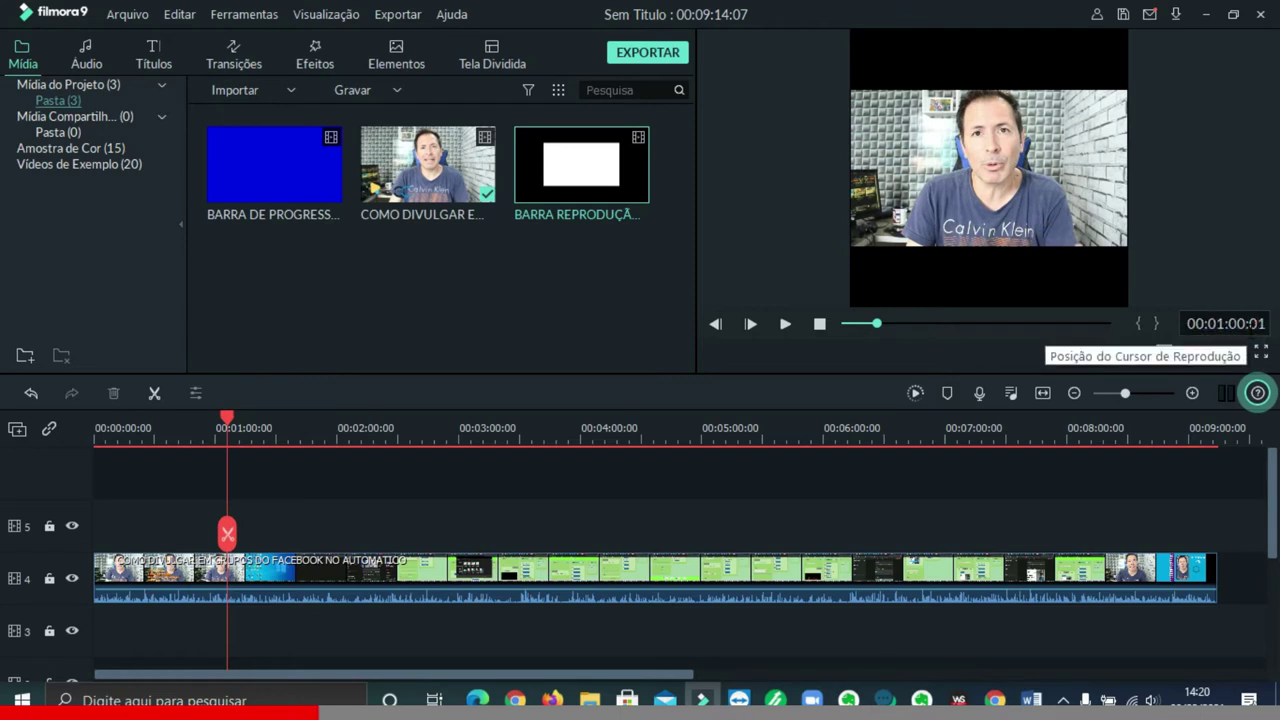
type("0")
key("Return")
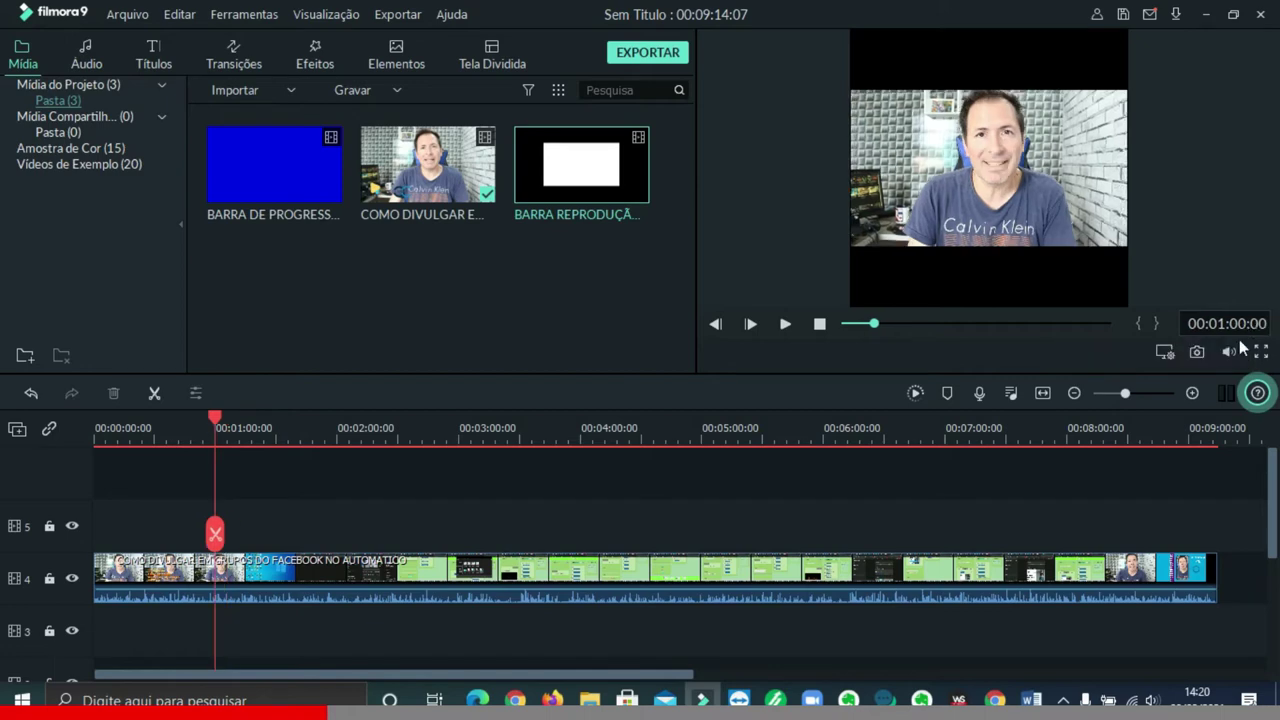
left_click(215, 533)
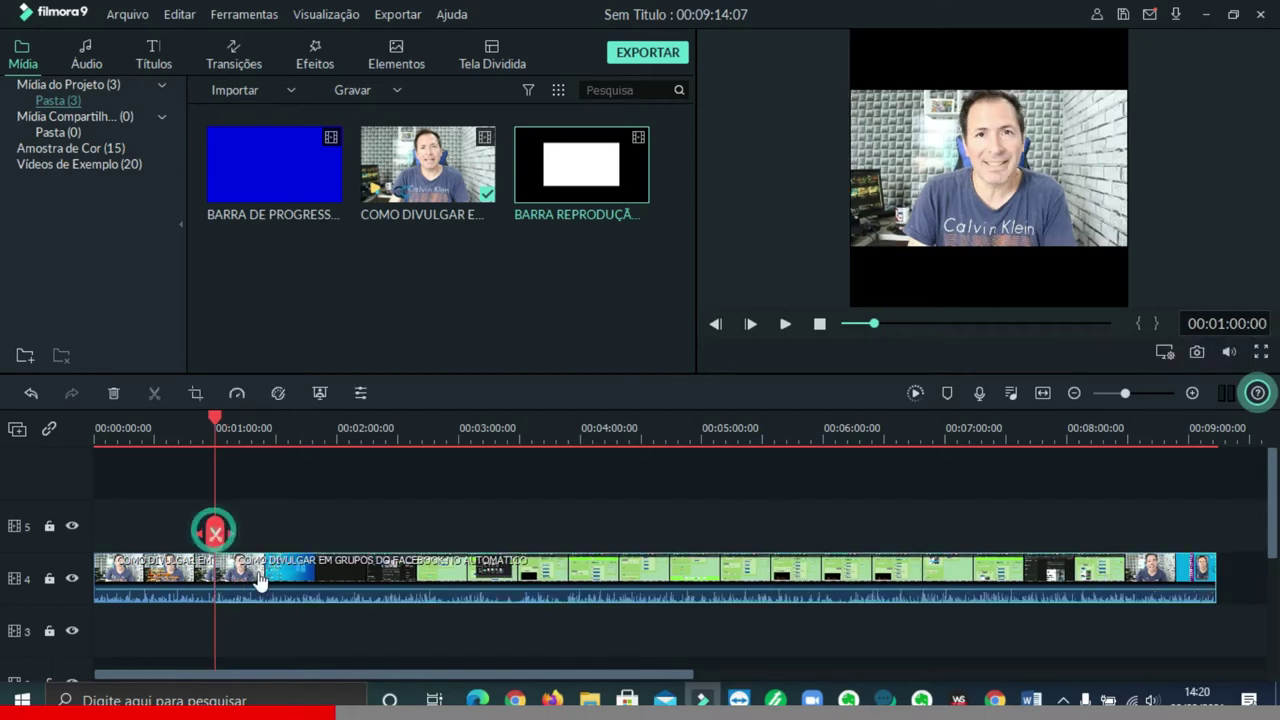
Delete the part of the video clip after the one-minute split and return to the media library
right_click(263, 580)
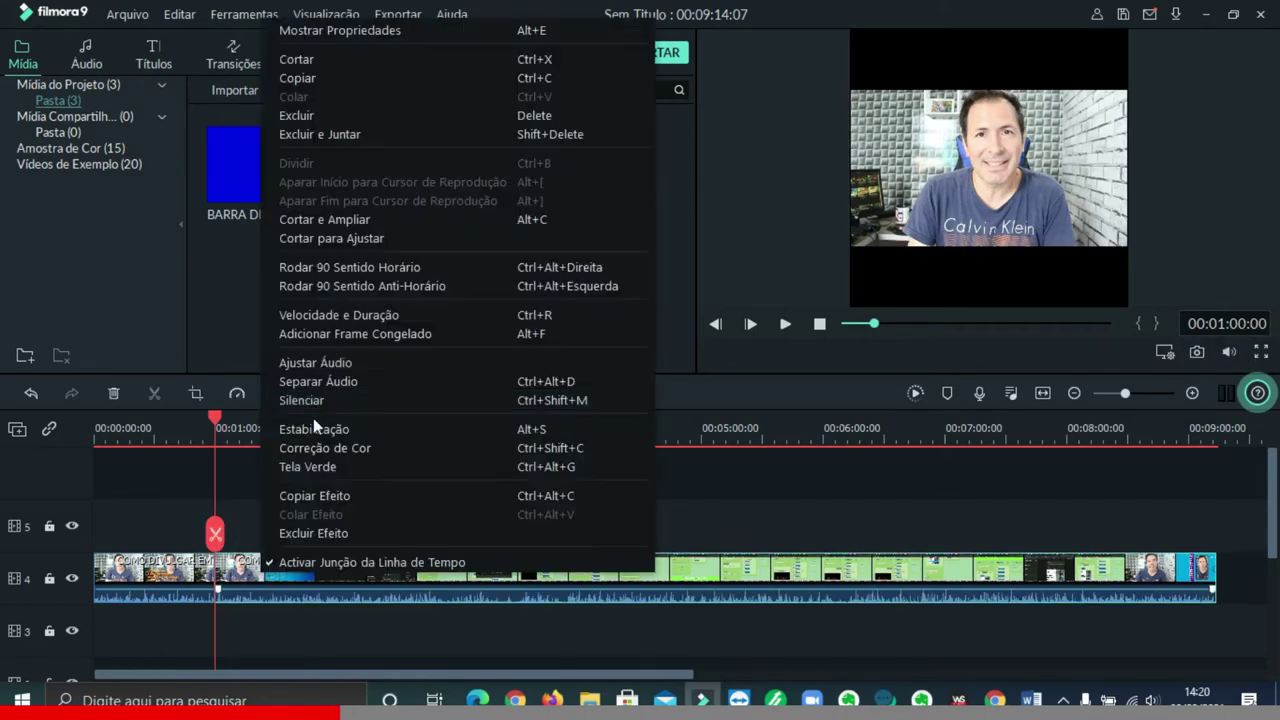
left_click(335, 581)
right_click(335, 583)
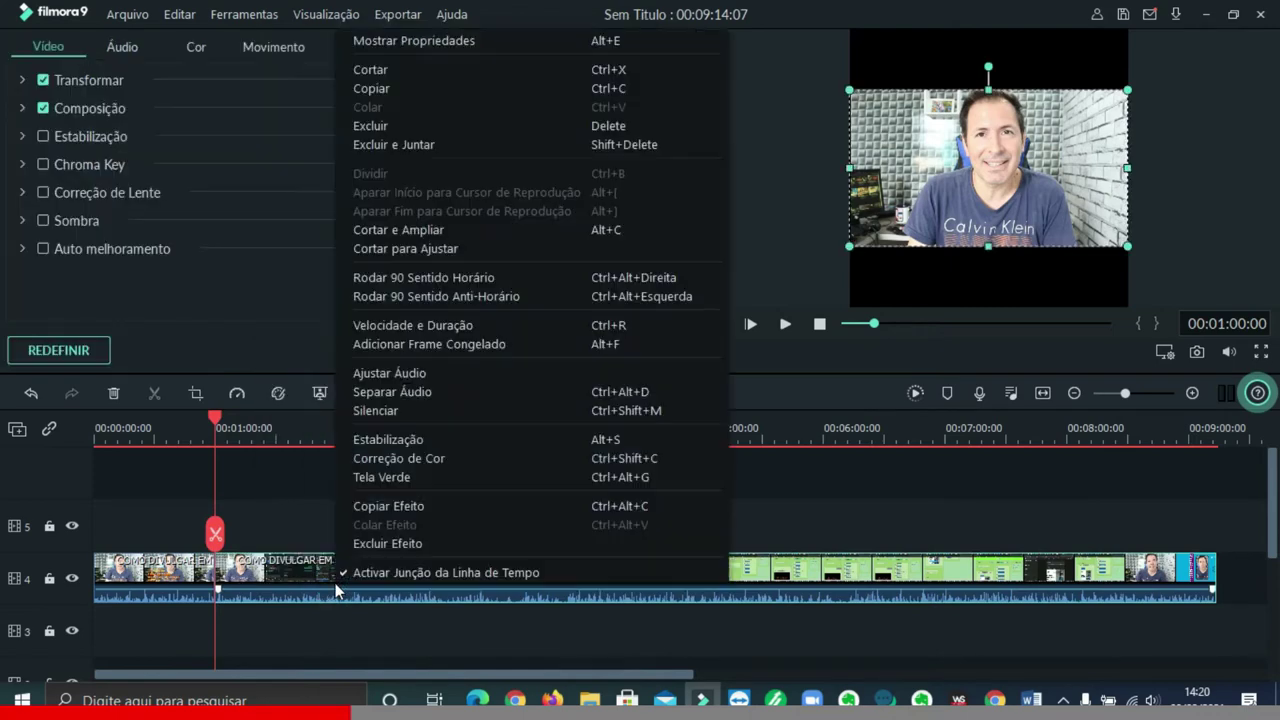
left_click(427, 131)
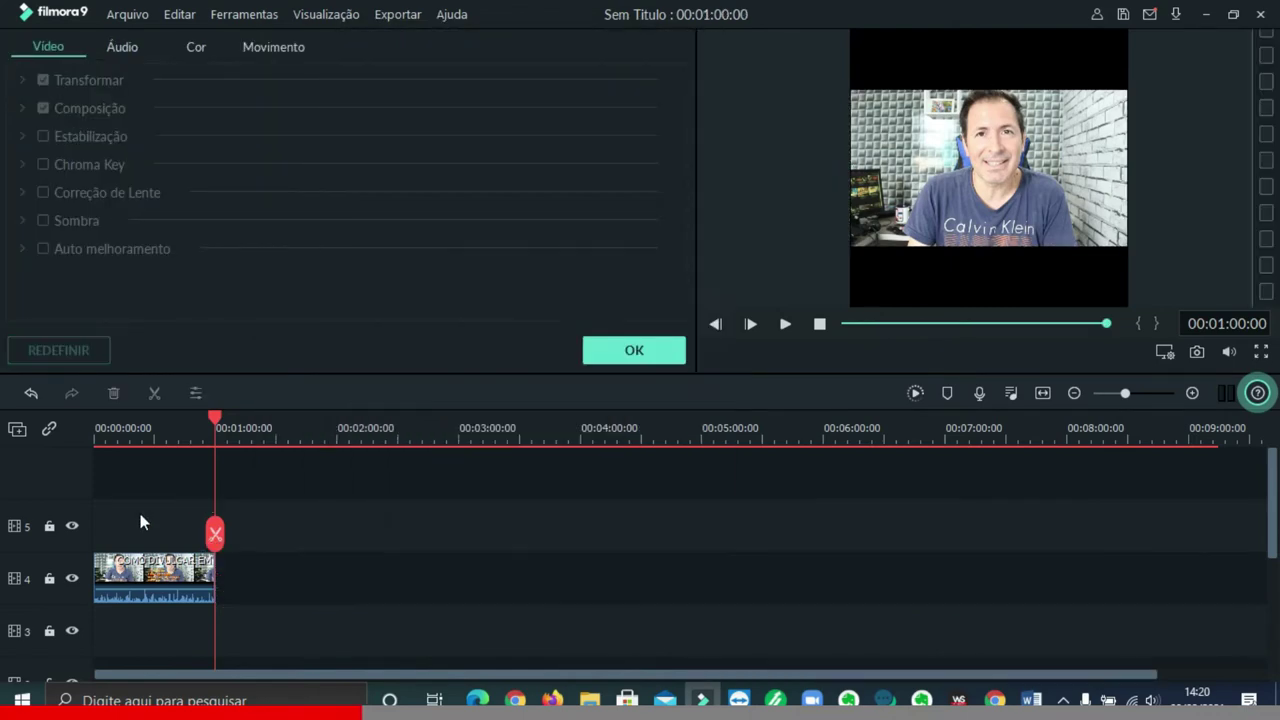
left_click(140, 513)
left_click(636, 348)
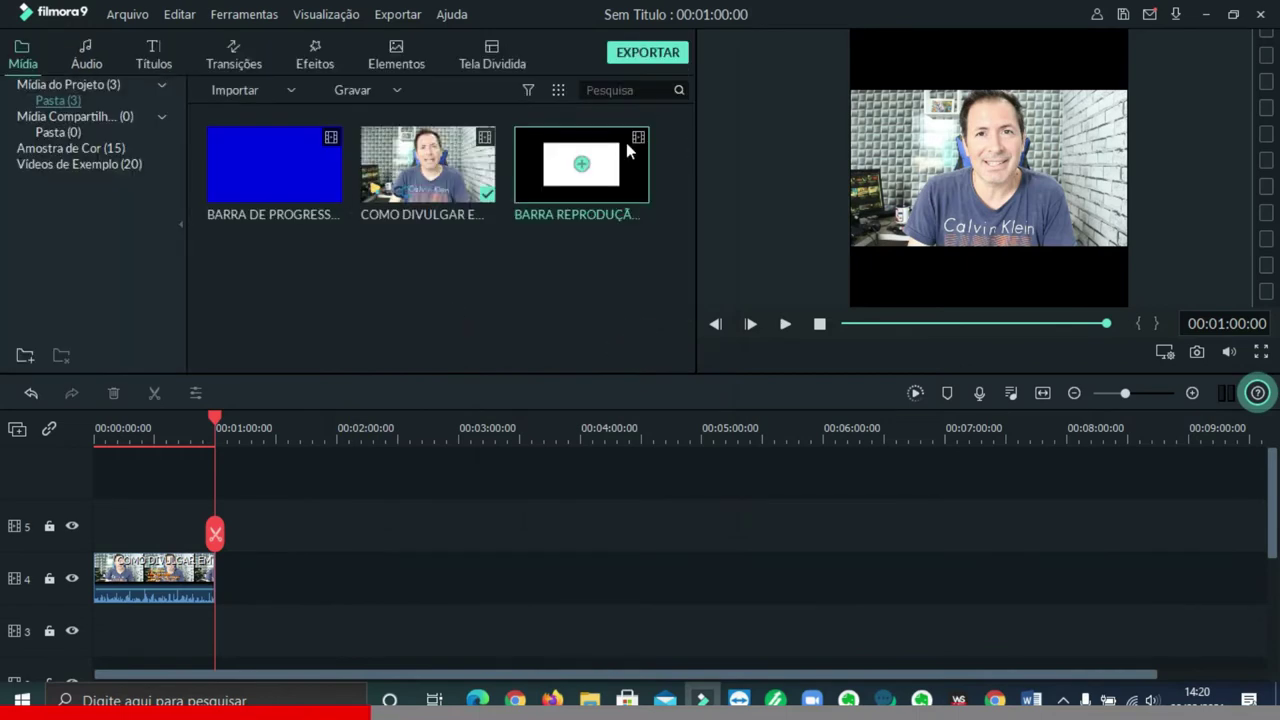
Add BARRA REPRODUÇÃO 03 at the start of track 5 above the video and slightly reduce its picture height
left_click_drag(90, 550, 104, 517)
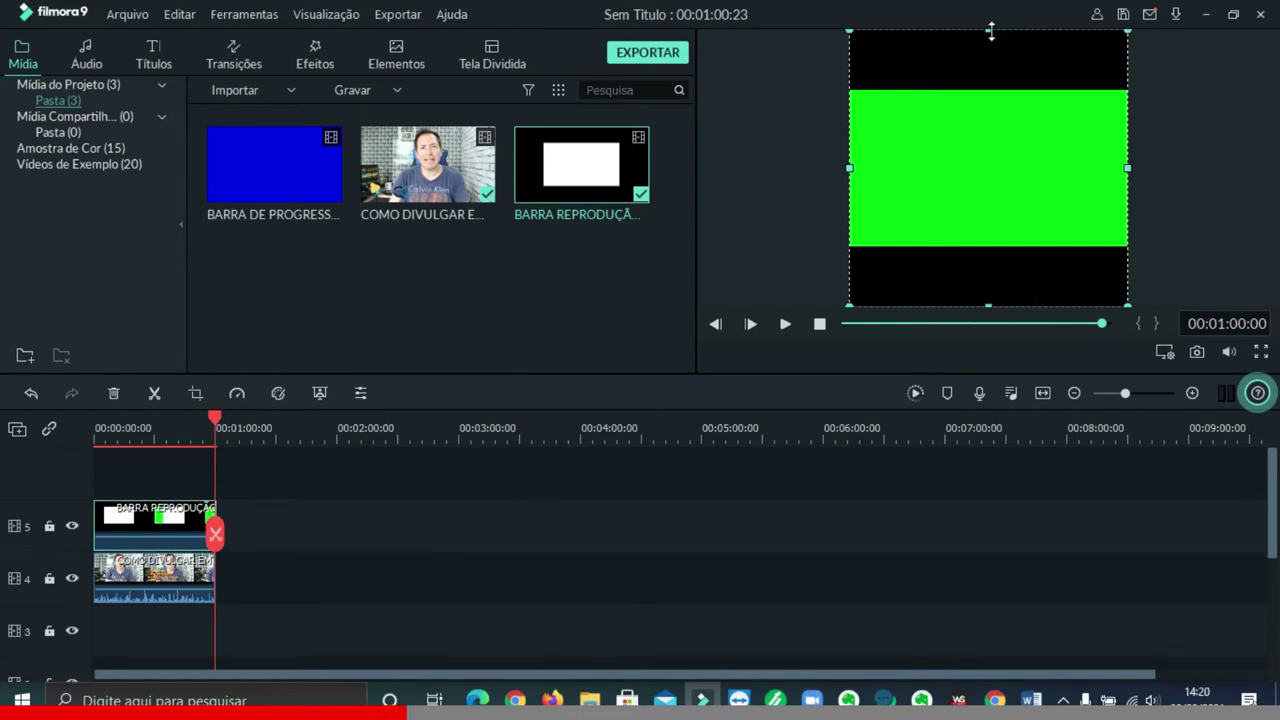
left_click_drag(990, 31, 989, 90)
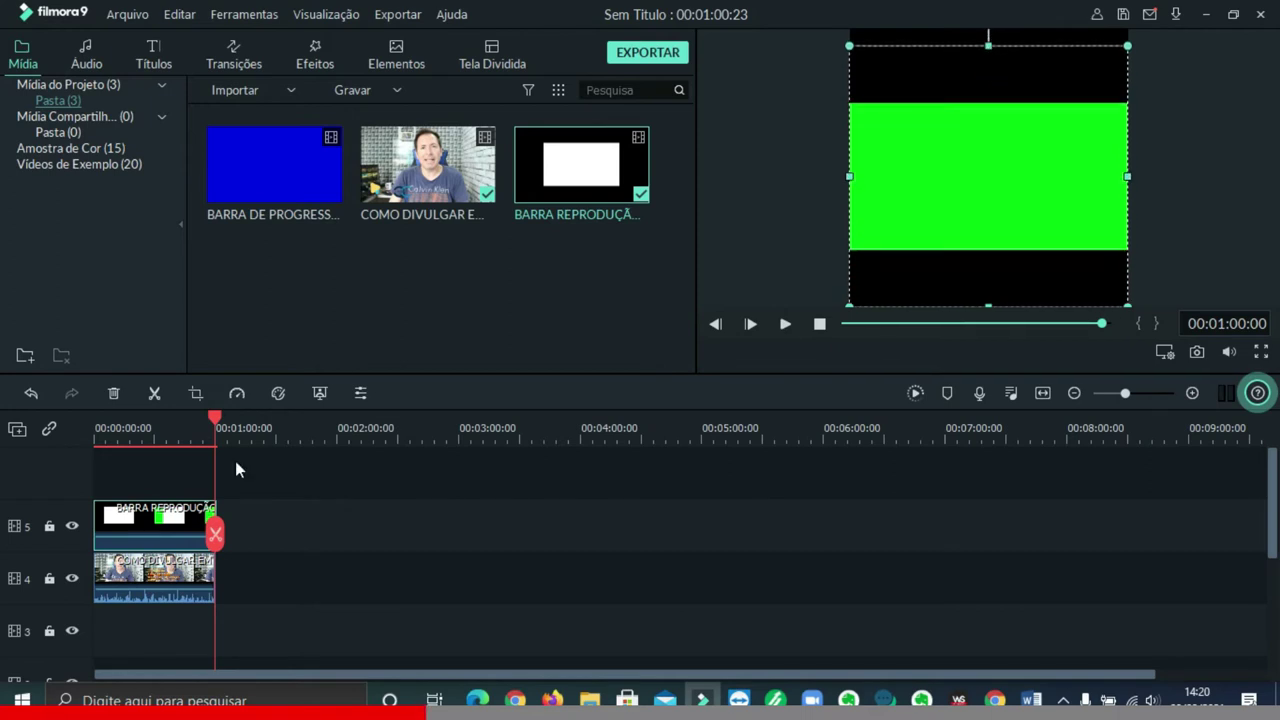
Raise the video clip above the bar clip to slightly reduce its picture height, and put it back on track 4 beneath the bar
left_click_drag(172, 584, 172, 490)
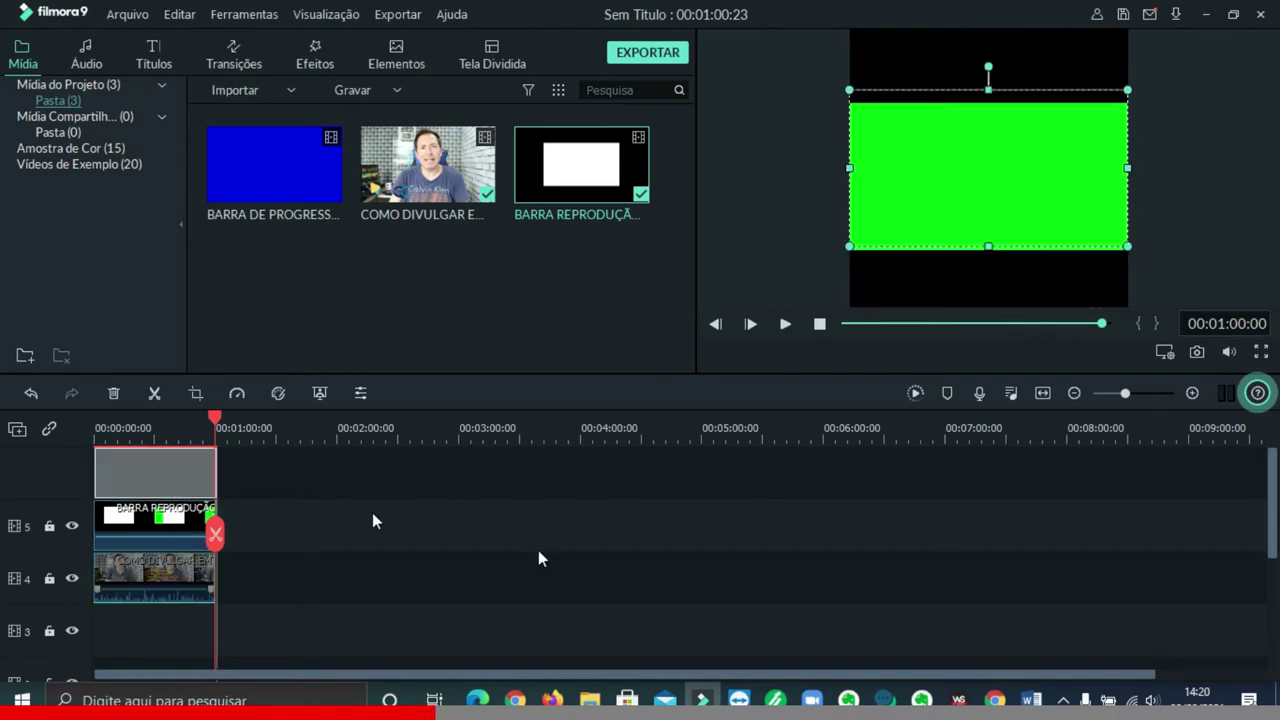
left_click_drag(372, 520, 372, 485)
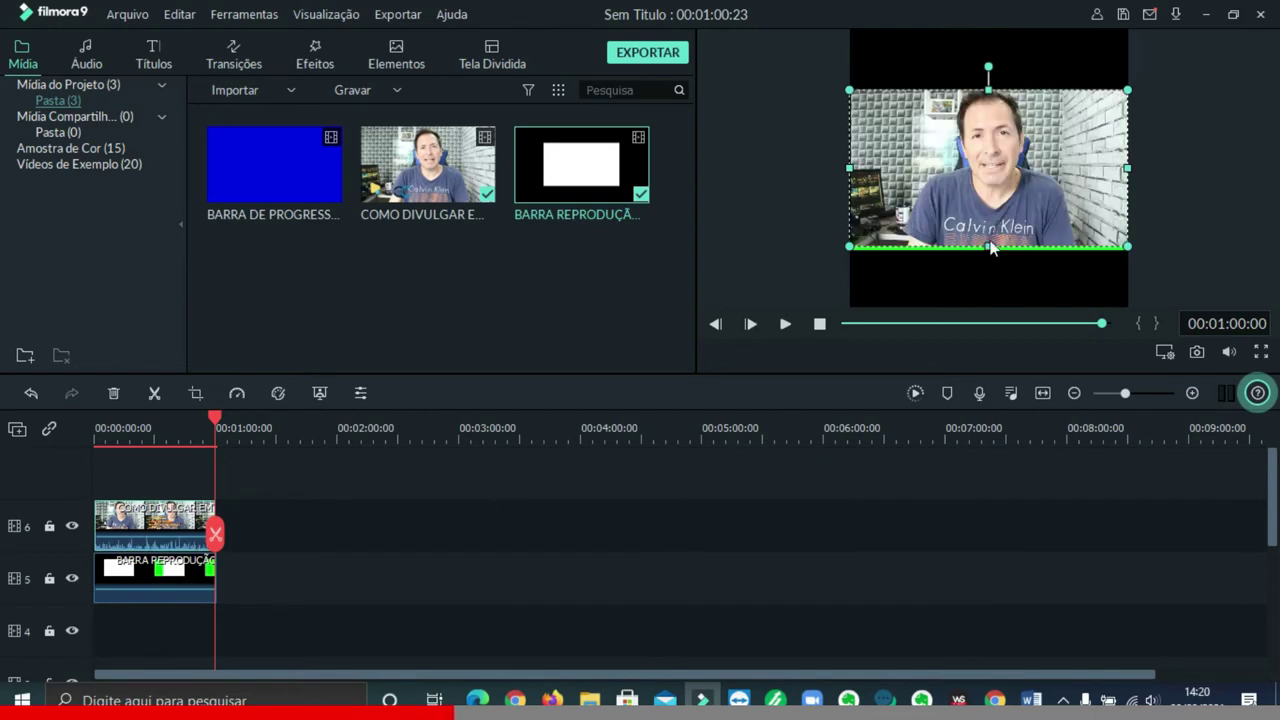
left_click_drag(992, 251, 992, 247)
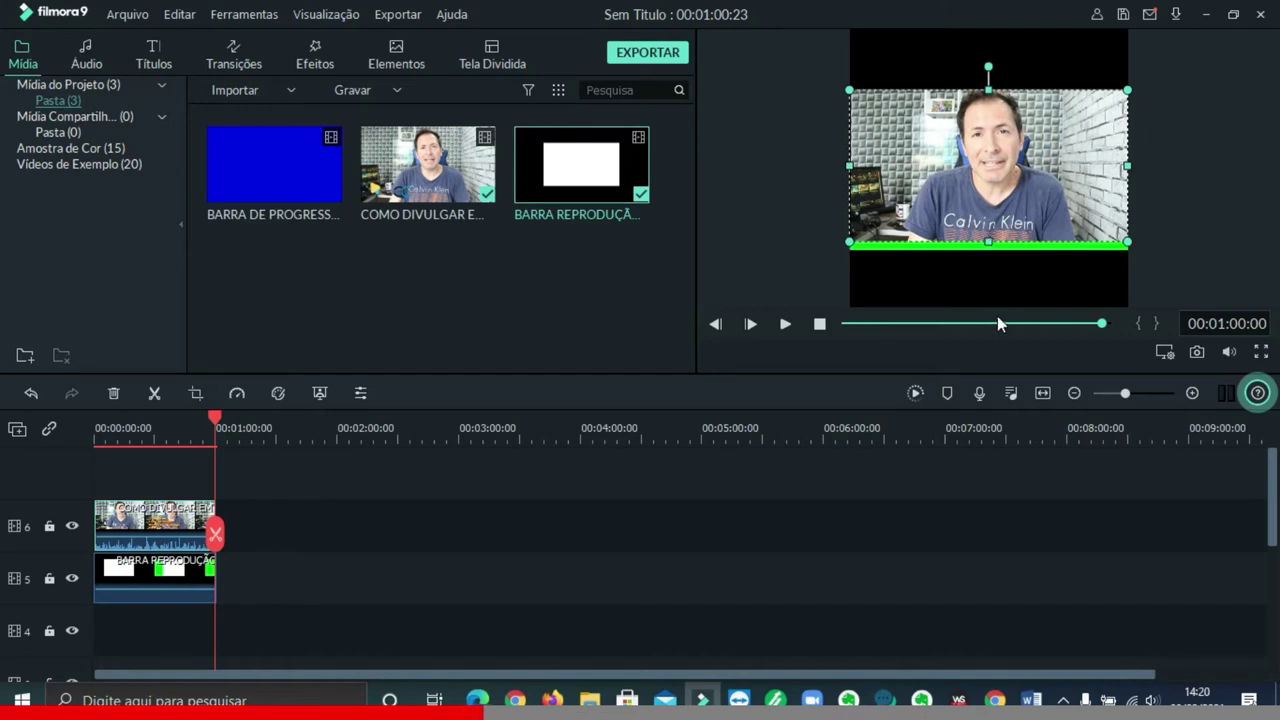
left_click(820, 326)
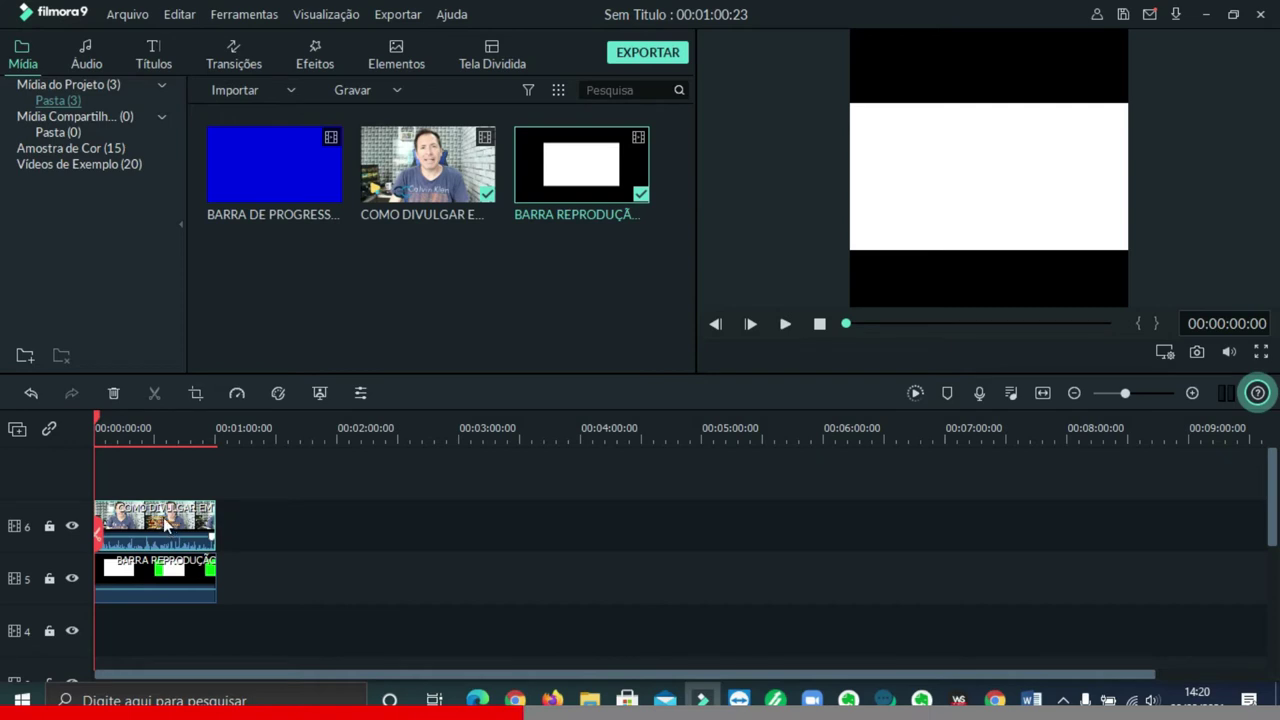
left_click_drag(164, 520, 153, 618)
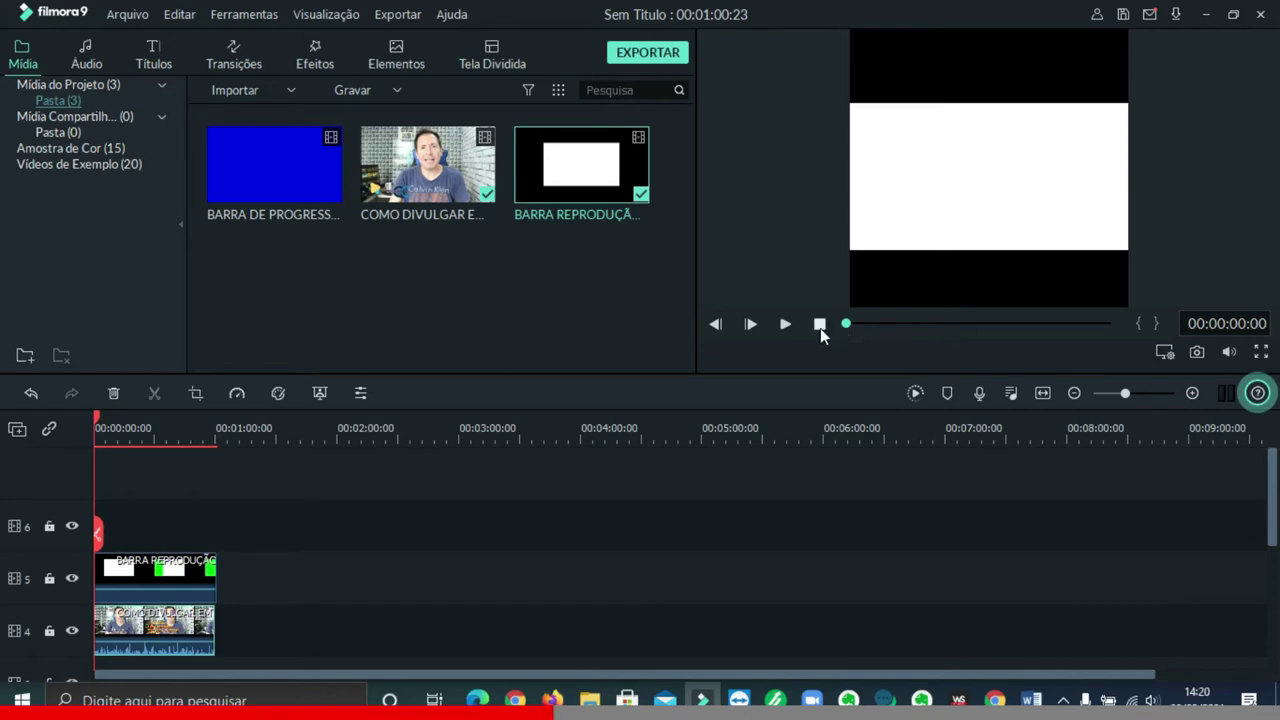
Squash the bar picture into a thin full-width strip and position it just below the video picture
left_click(953, 152)
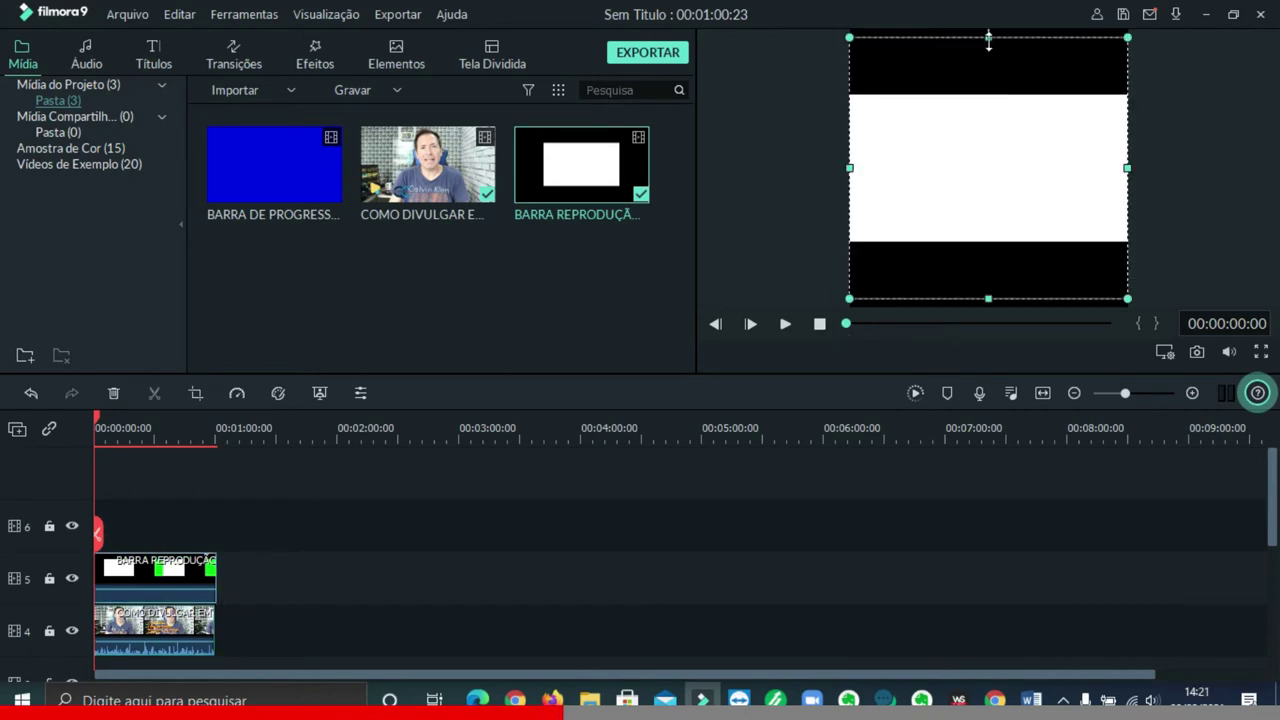
left_click_drag(988, 38, 1002, 228)
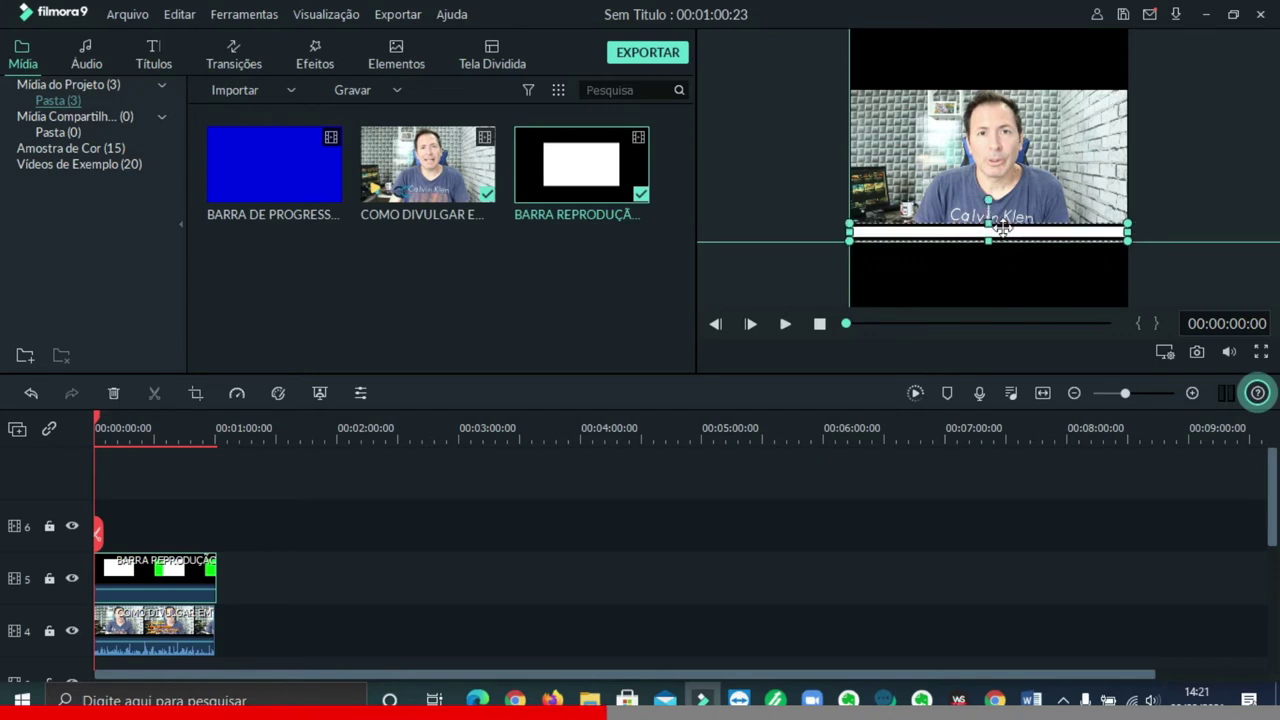
left_click(1085, 268)
left_click(997, 228)
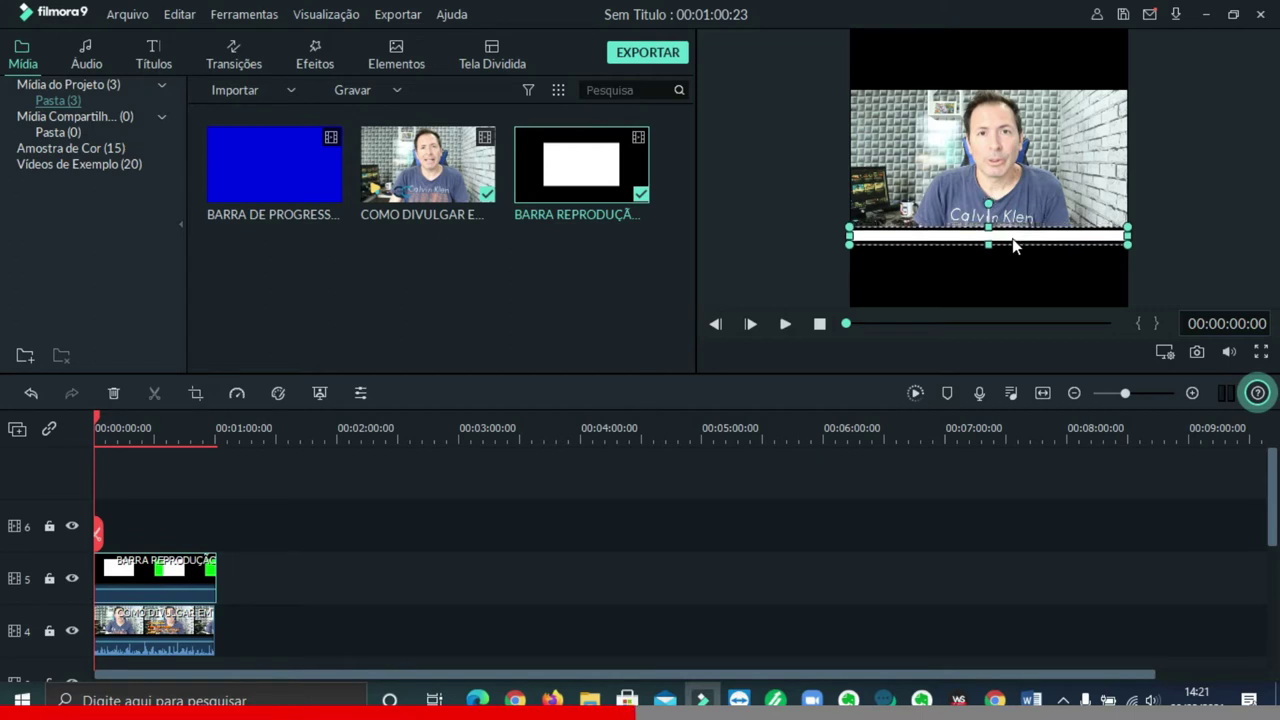
left_click(1198, 218)
left_click_drag(1008, 233, 1045, 256)
left_click(1193, 259)
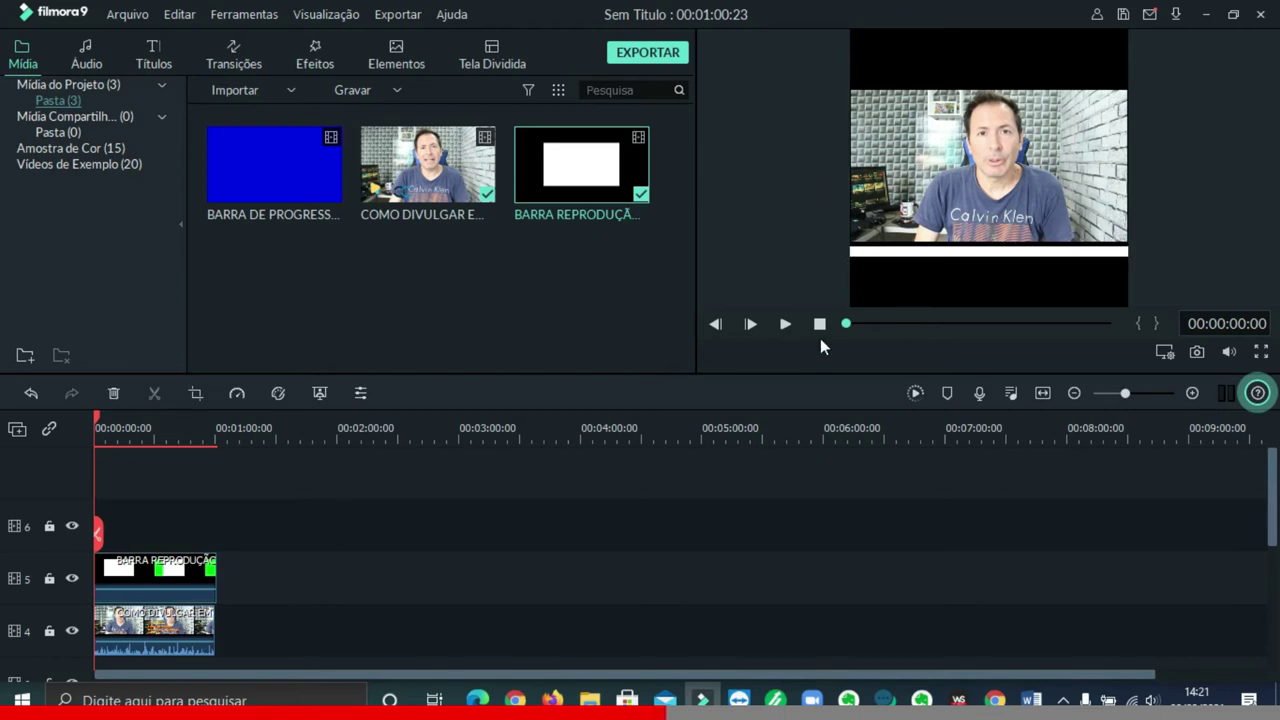
Play back the composition, make the progress bar slightly thinner beneath the video picture, and preview it again briefly
left_click(781, 325)
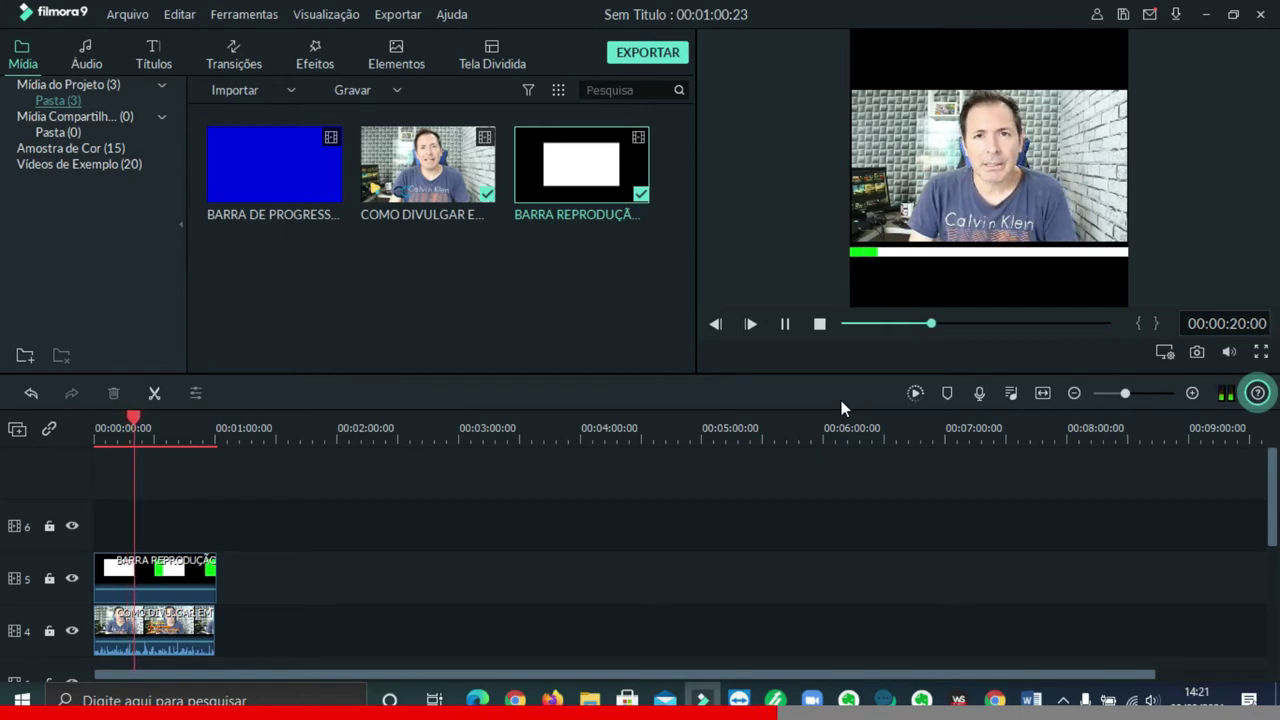
left_click(785, 323)
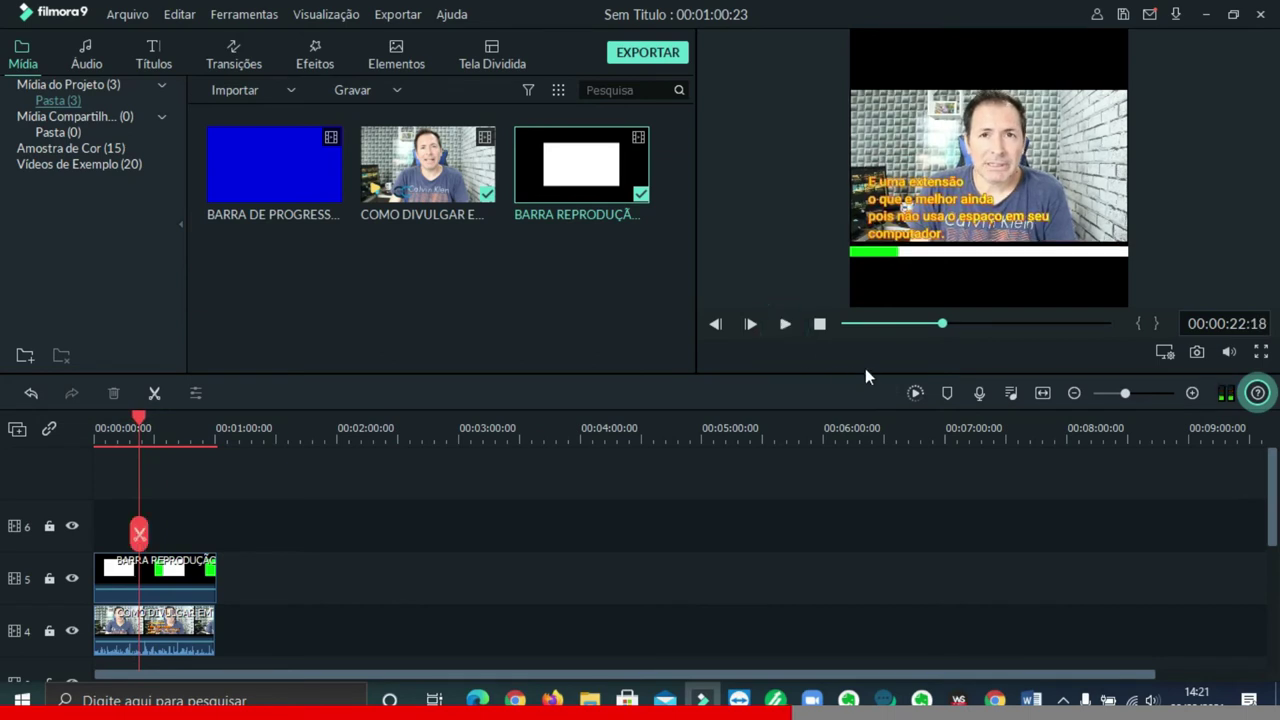
left_click(938, 255)
left_click_drag(943, 267, 988, 243)
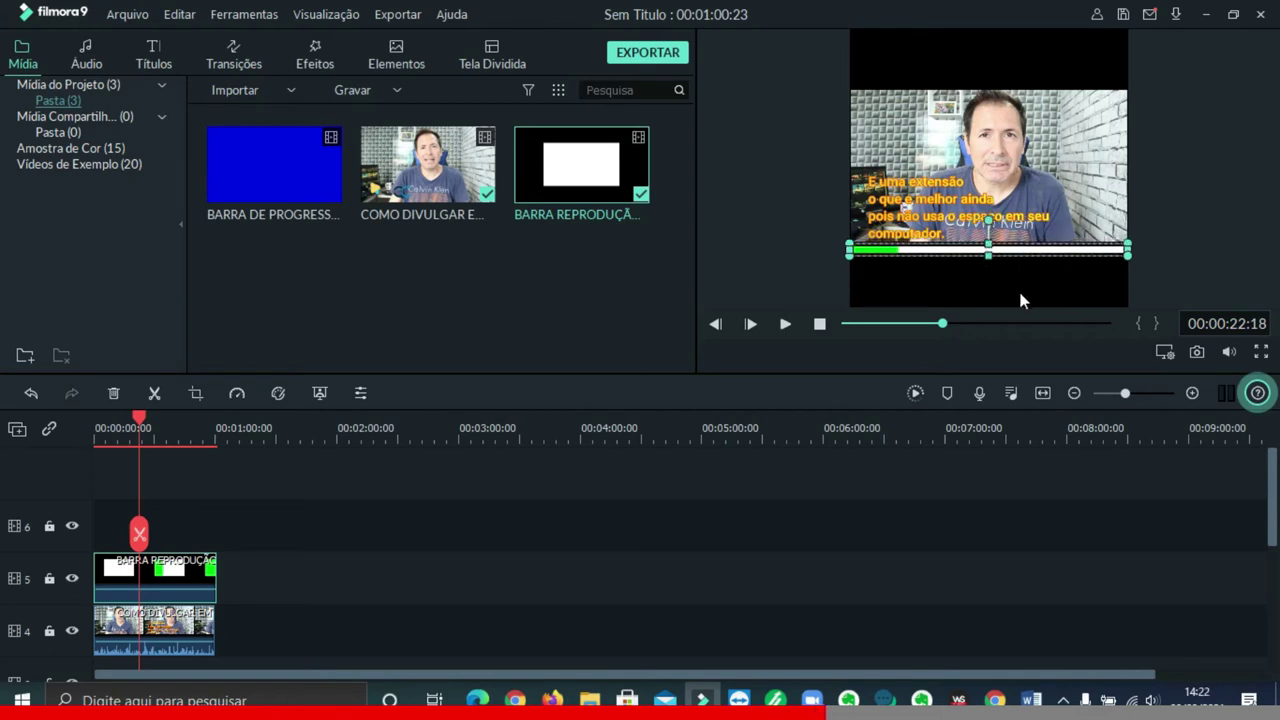
left_click(1203, 270)
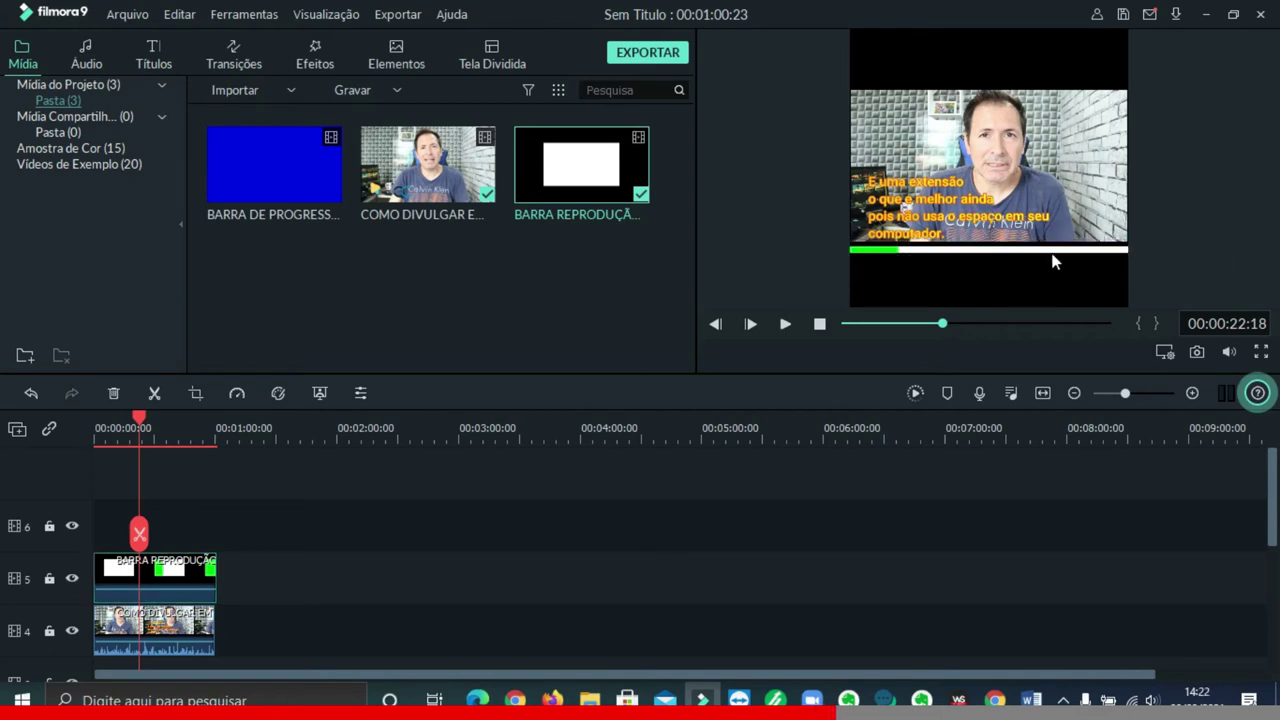
left_click(786, 324)
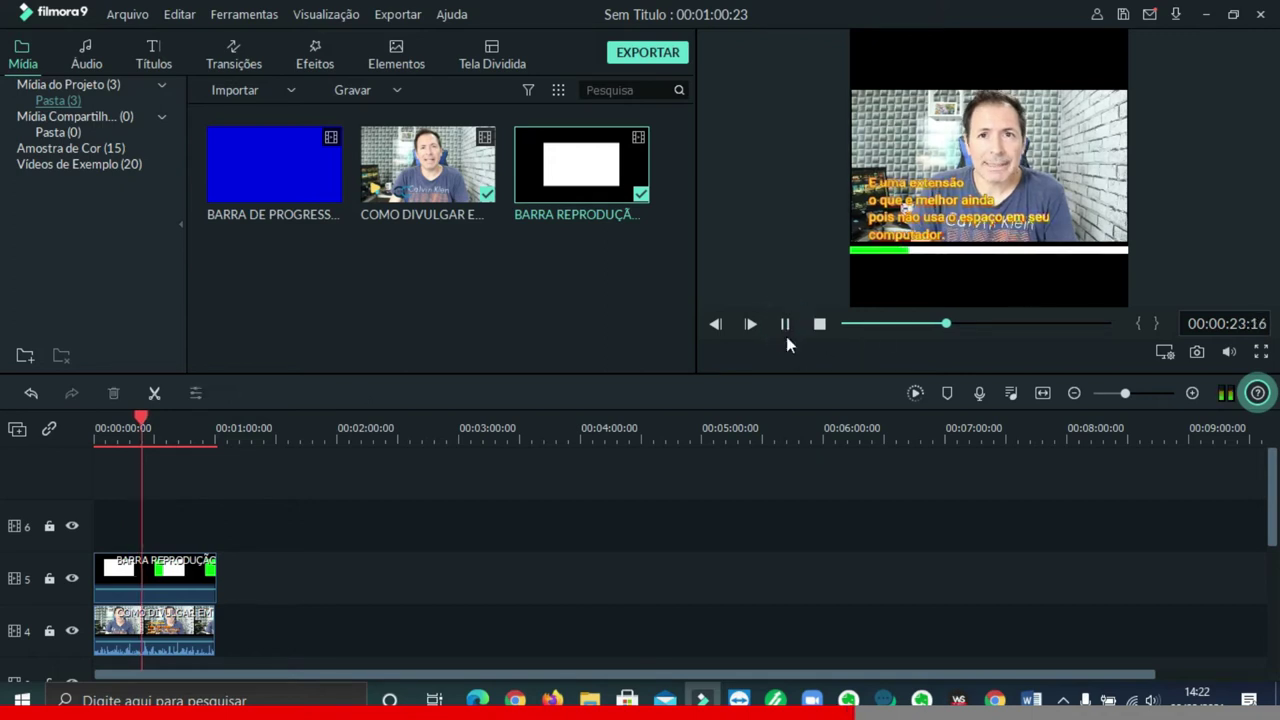
key("space")
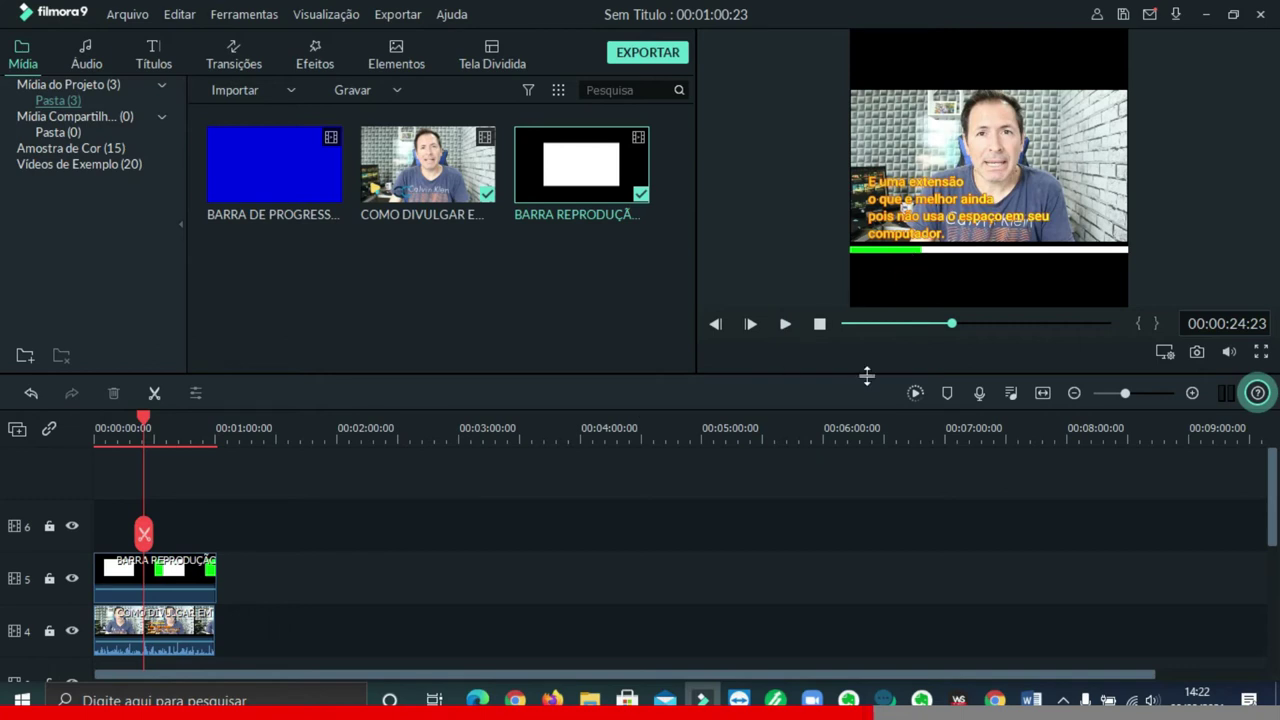
Remove the green and white bar clip from track 5 and place the blue BARRA DE PROGRESSO clip at the track's start
mouse_move(148, 595)
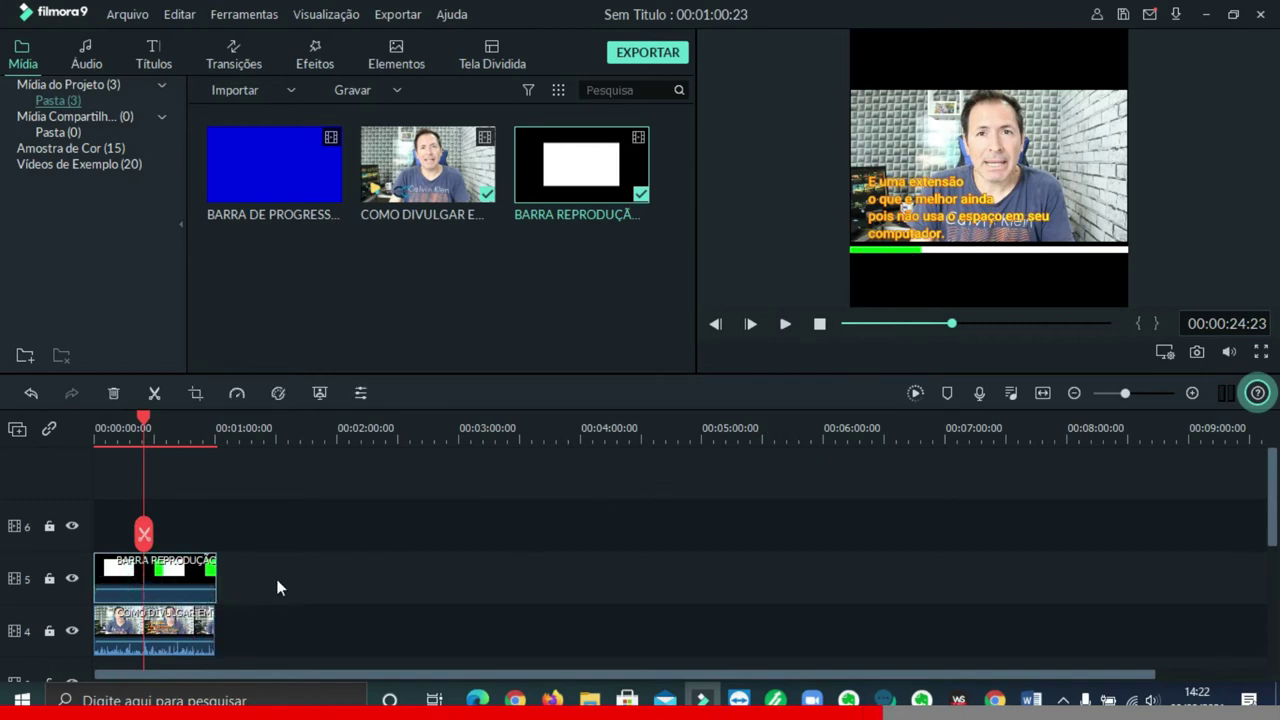
key("ctrl+z")
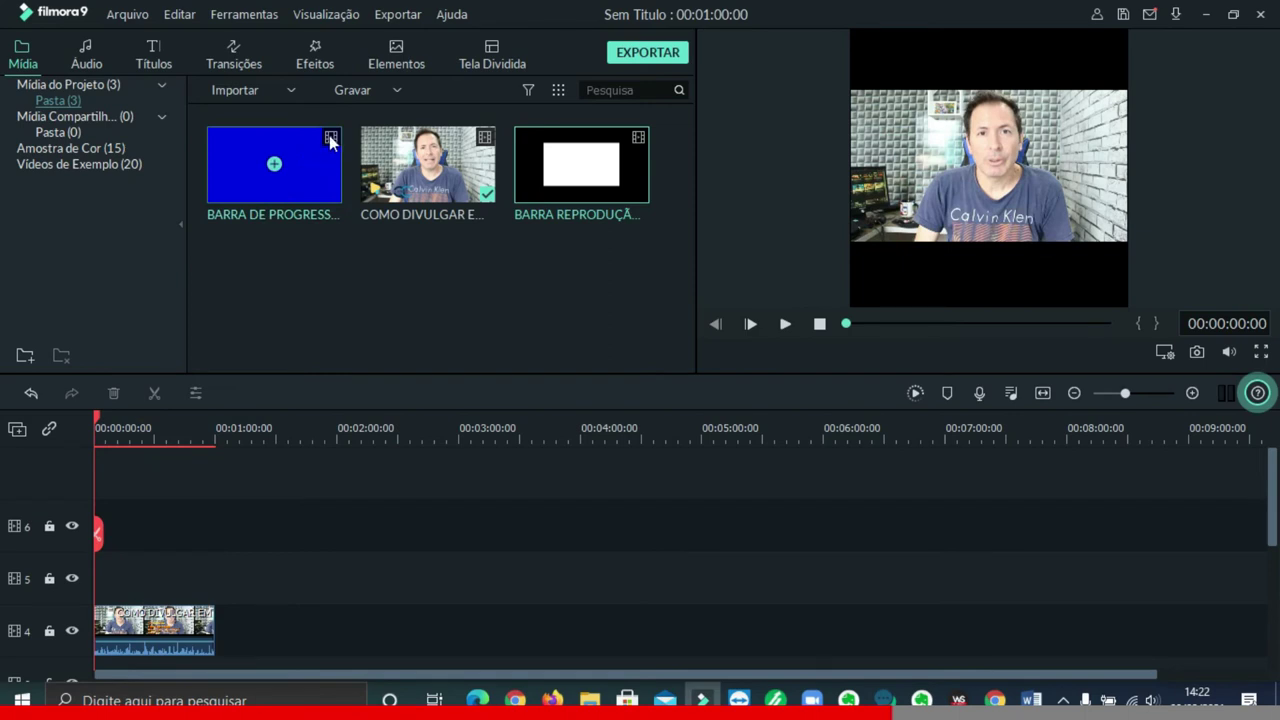
left_click_drag(318, 182, 91, 572)
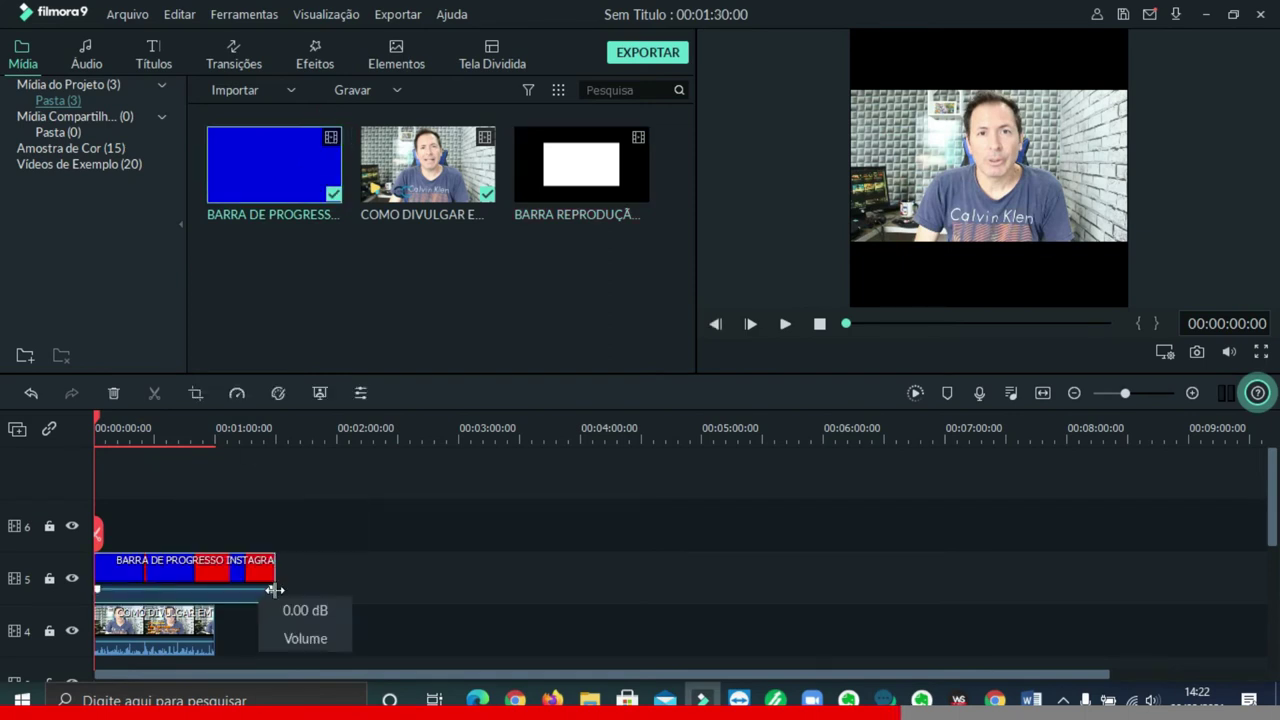
Set the blue progress bar clip's duration to 00:01:00:00 in its custom speed settings
right_click(221, 588)
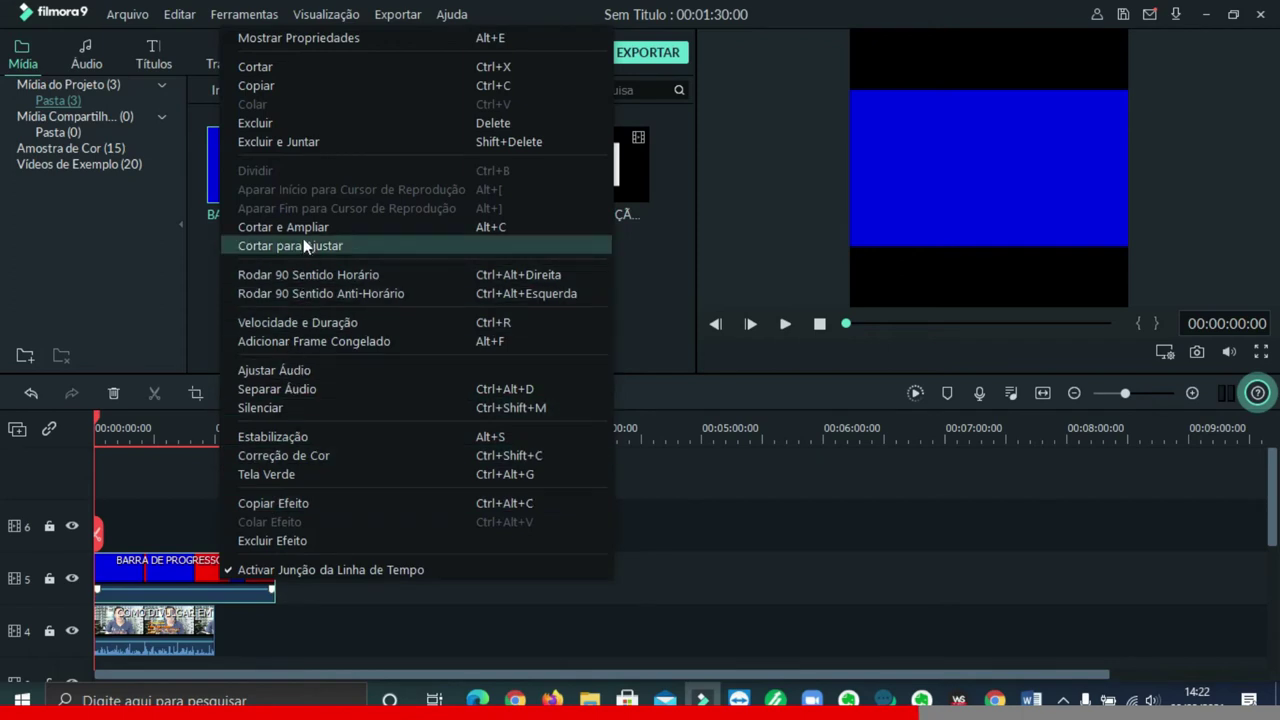
left_click(304, 322)
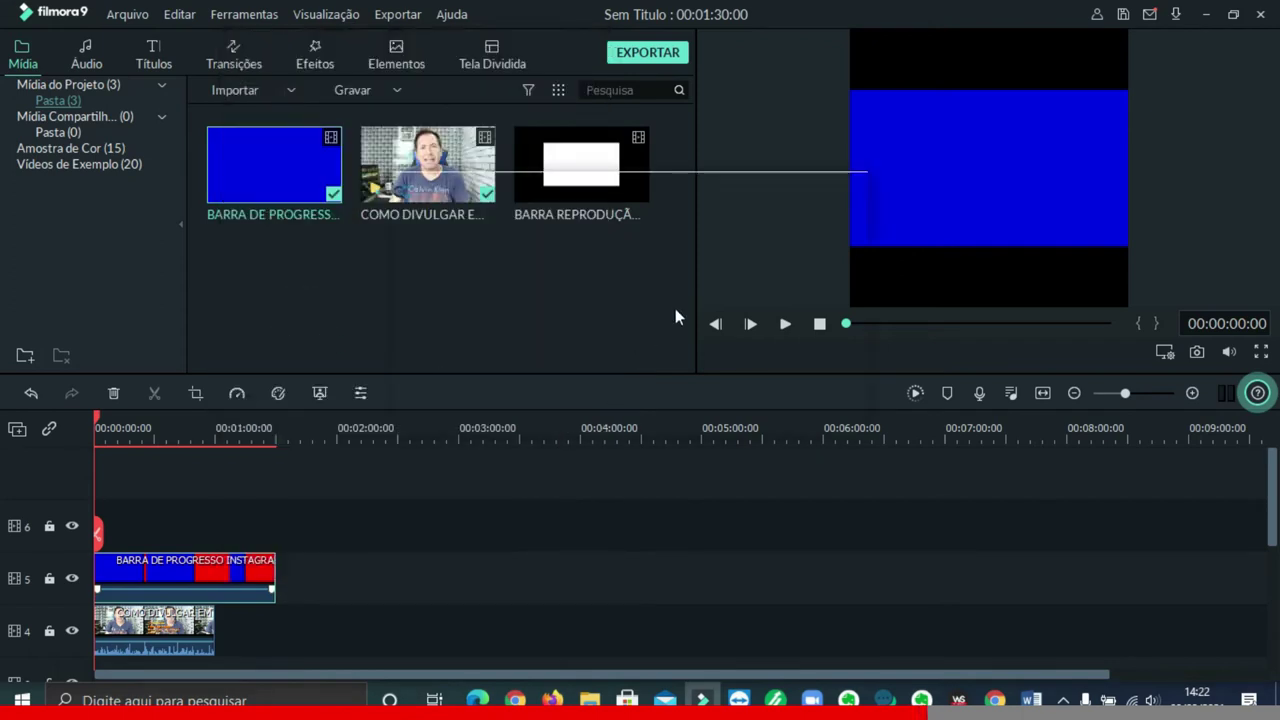
left_click(588, 273)
left_click(593, 273)
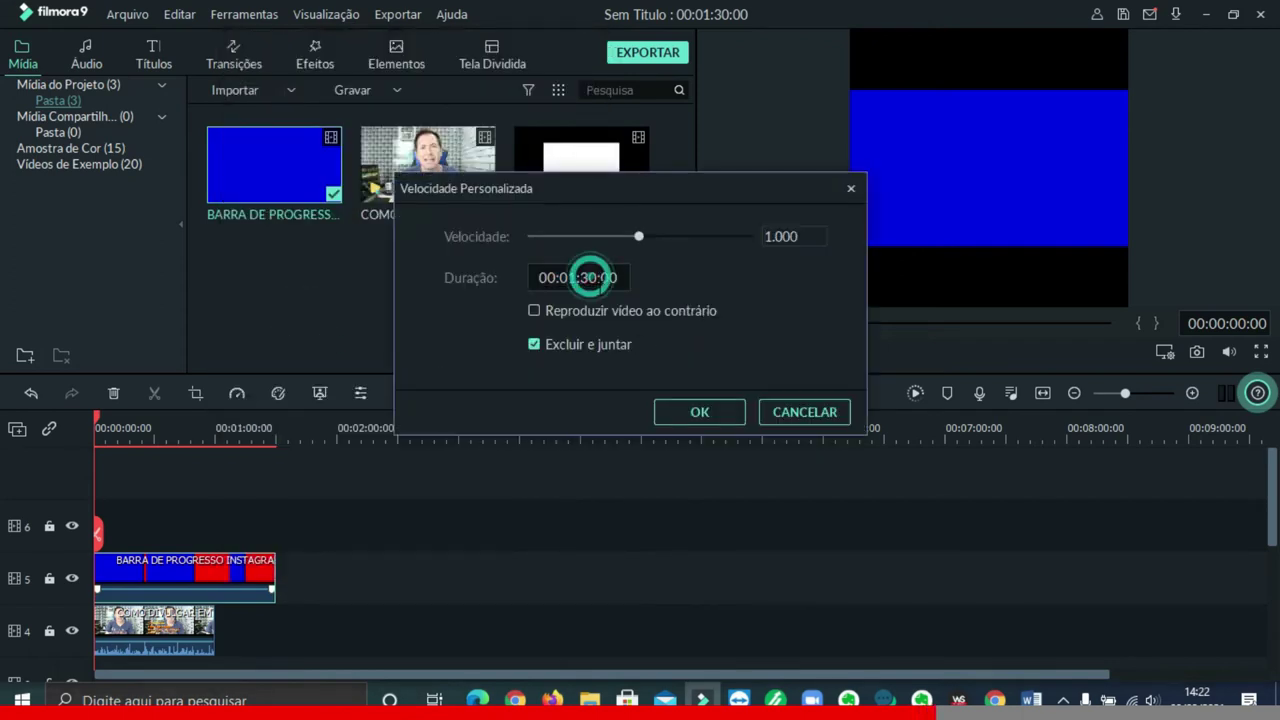
key("BackSpace")
type("0")
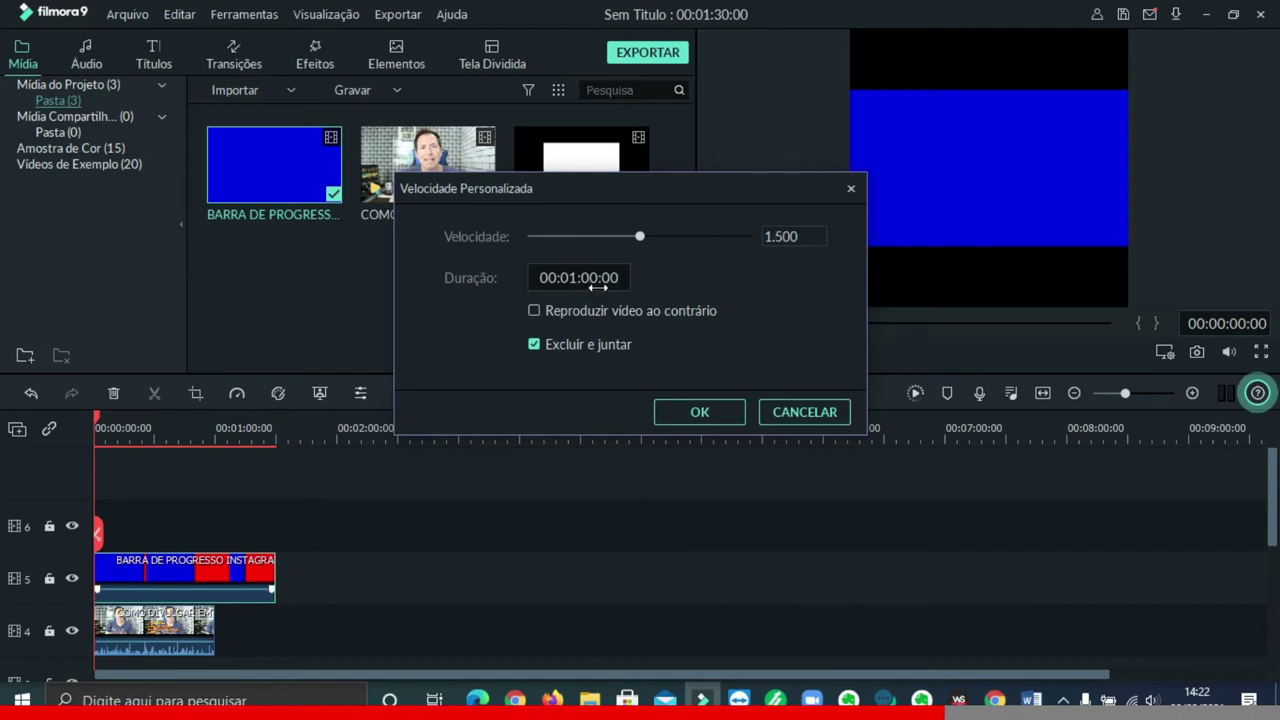
left_click(697, 411)
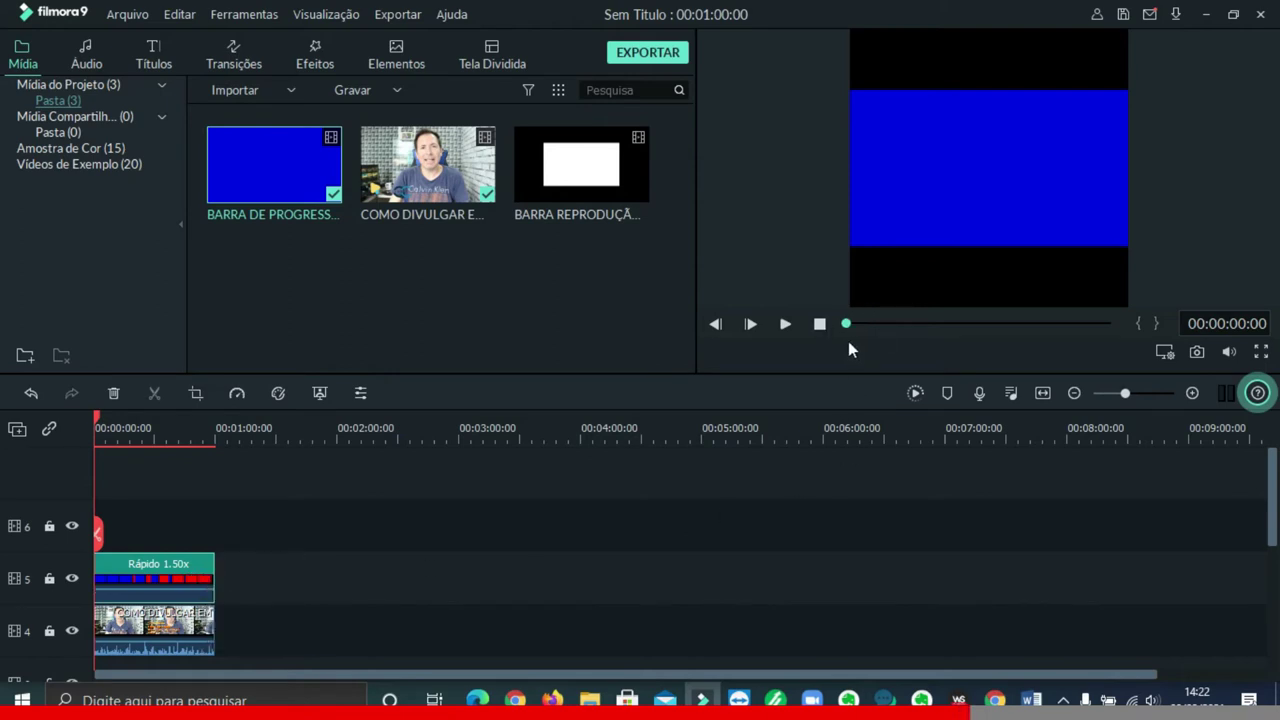
Squash the blue bar picture into a thin full-width strip along the video picture's lower edge, and preview the composition
left_click(1025, 163)
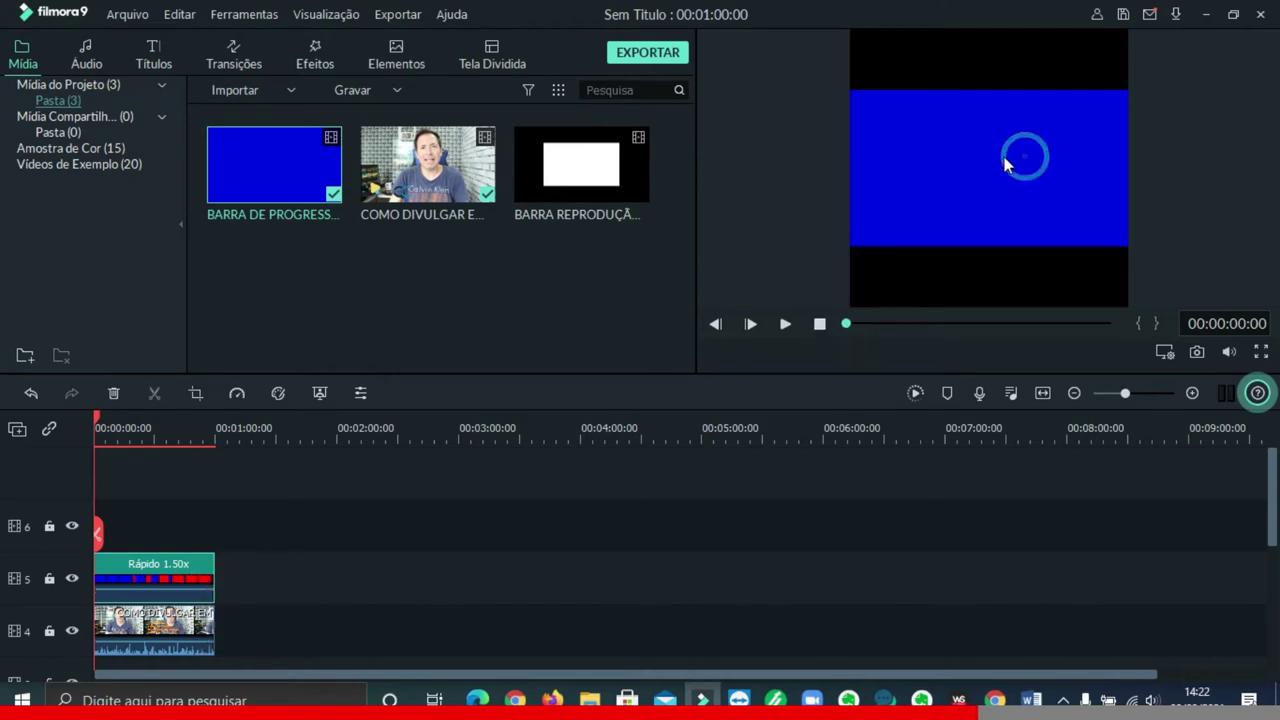
left_click_drag(988, 90, 989, 240)
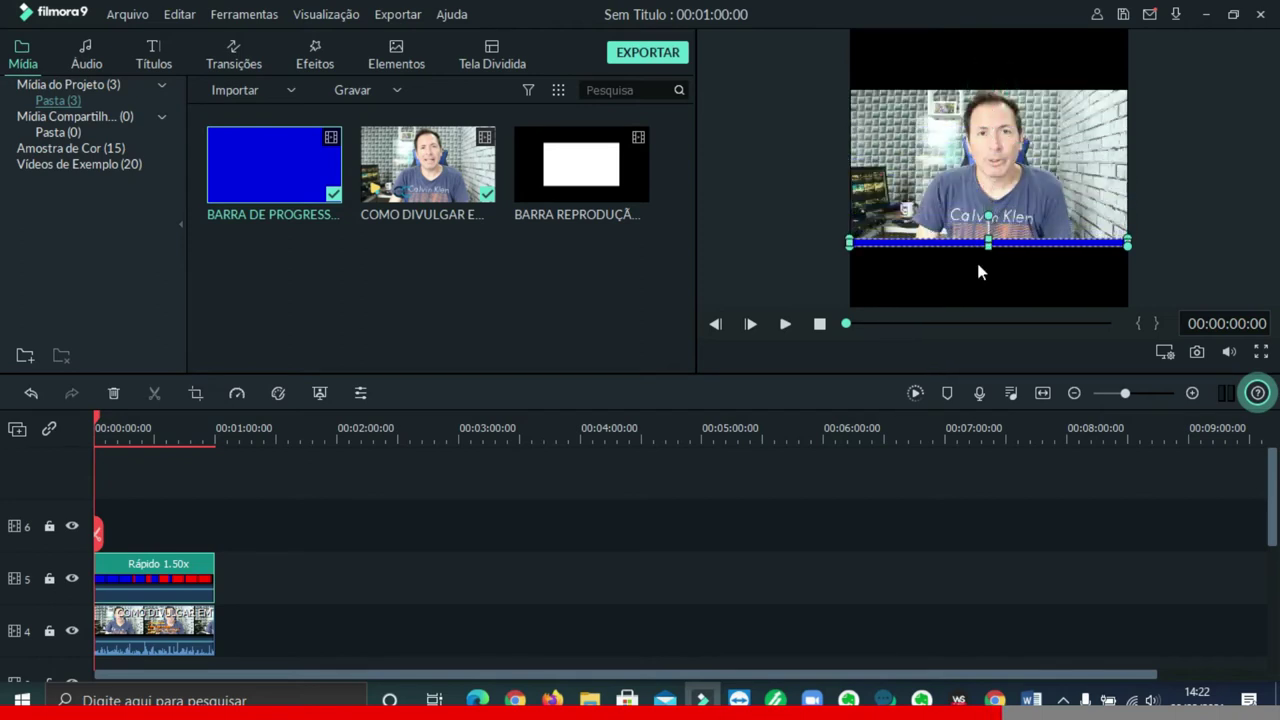
left_click(818, 325)
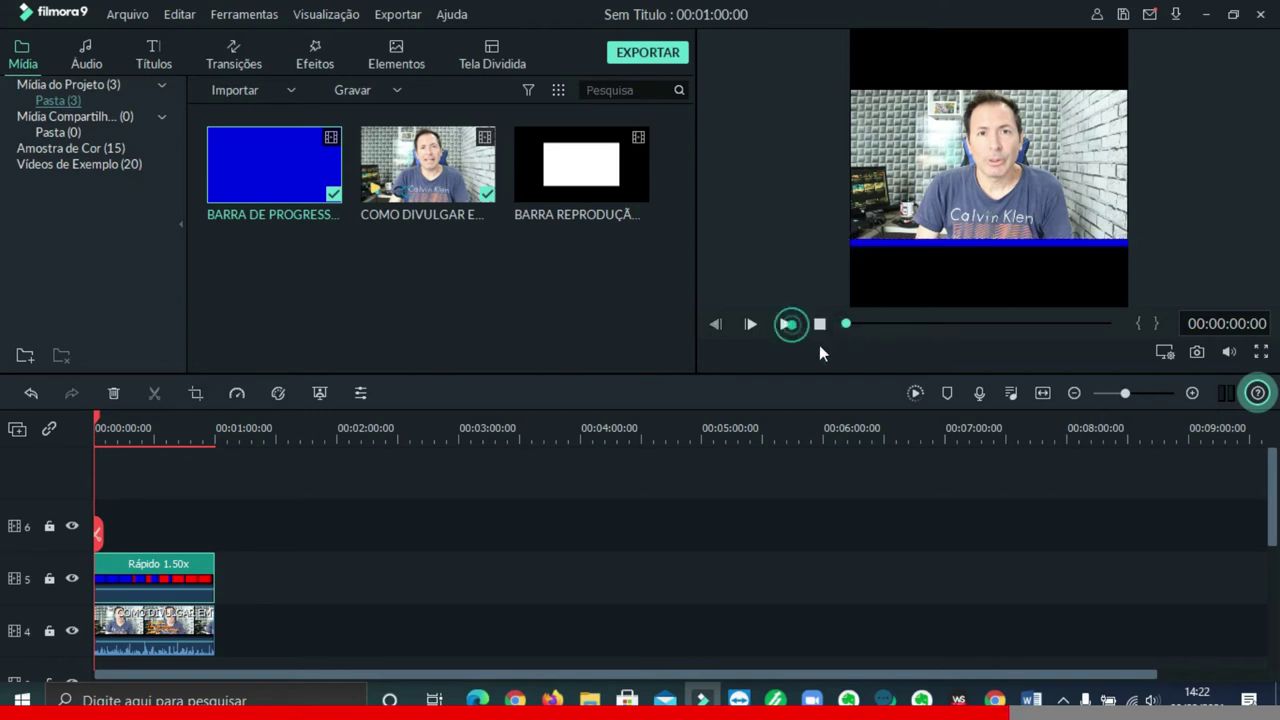
key("space")
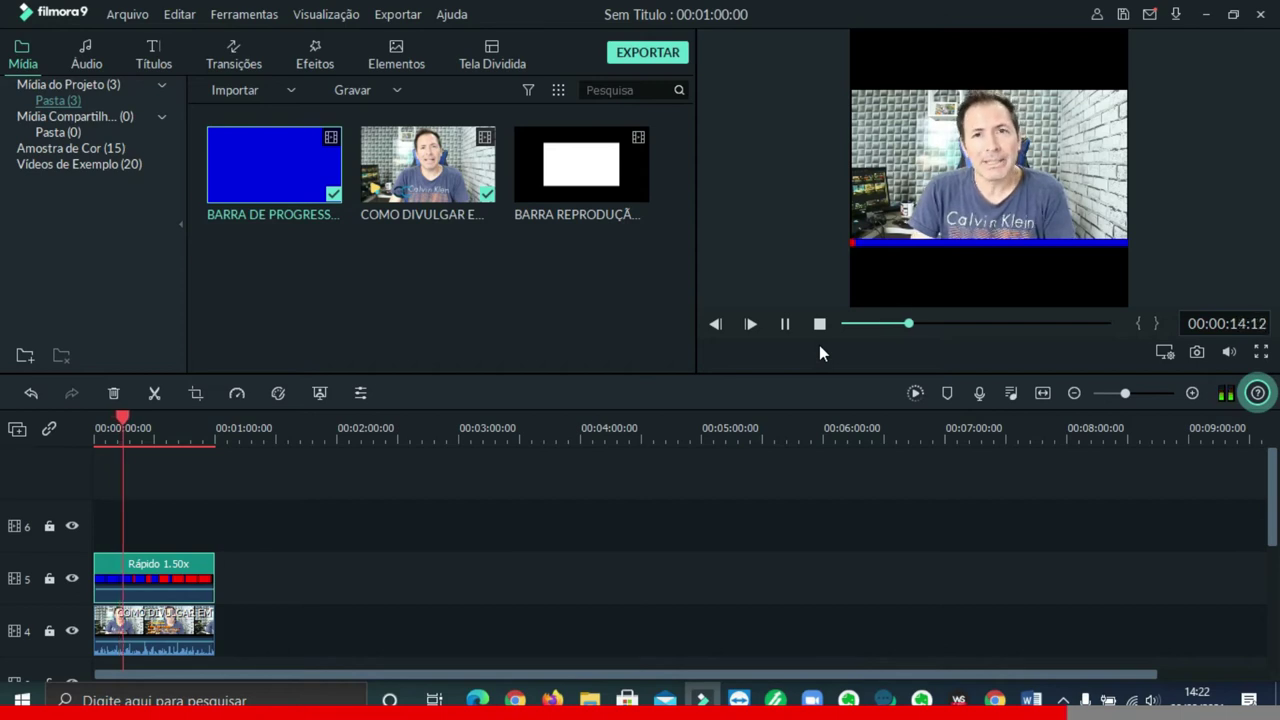
left_click(786, 325)
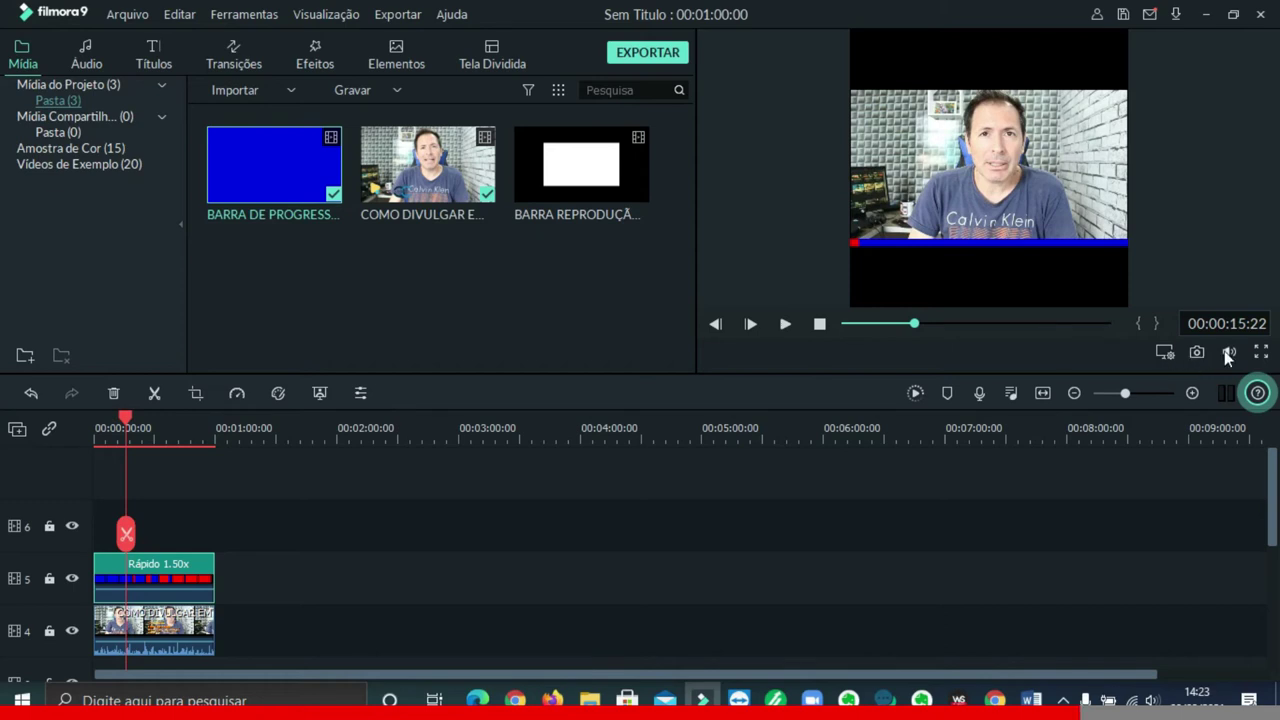
mouse_move(1231, 353)
left_click(1002, 355)
Add the Legendas 1 caption at the start of track 6 and advance the playhead to 00:00:01:09 to show its text
left_click(151, 44)
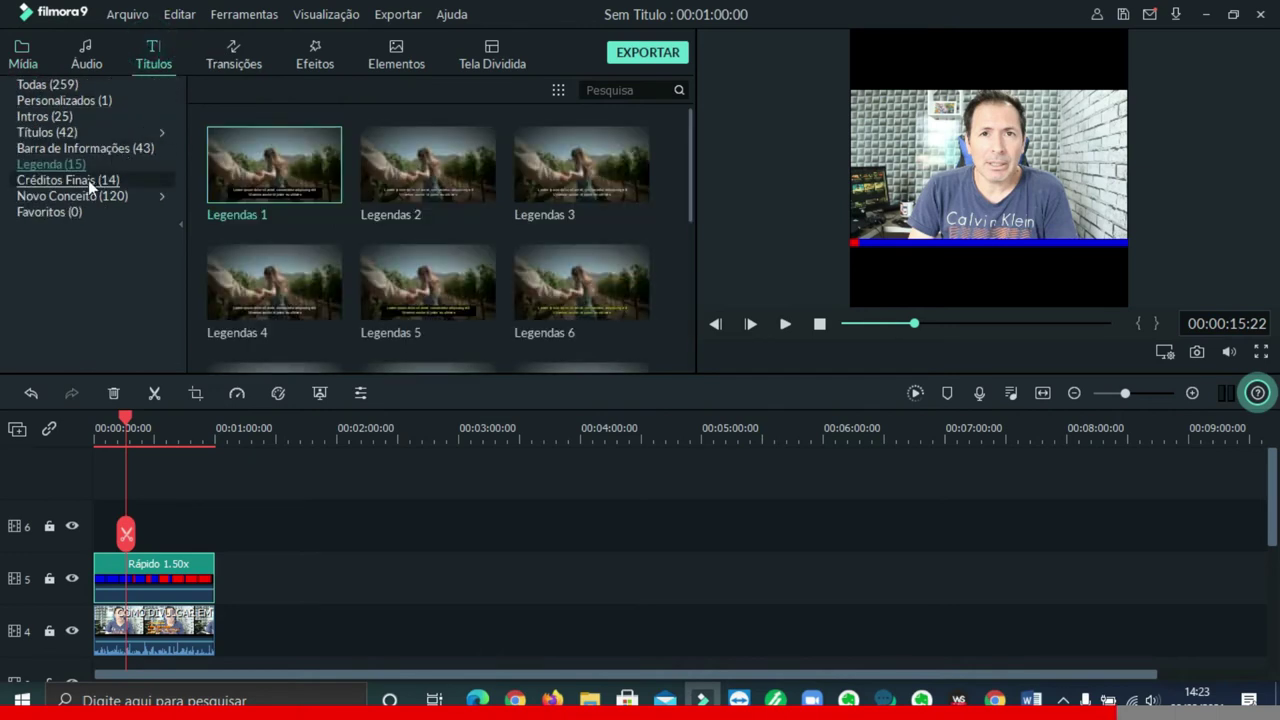
left_click(63, 163)
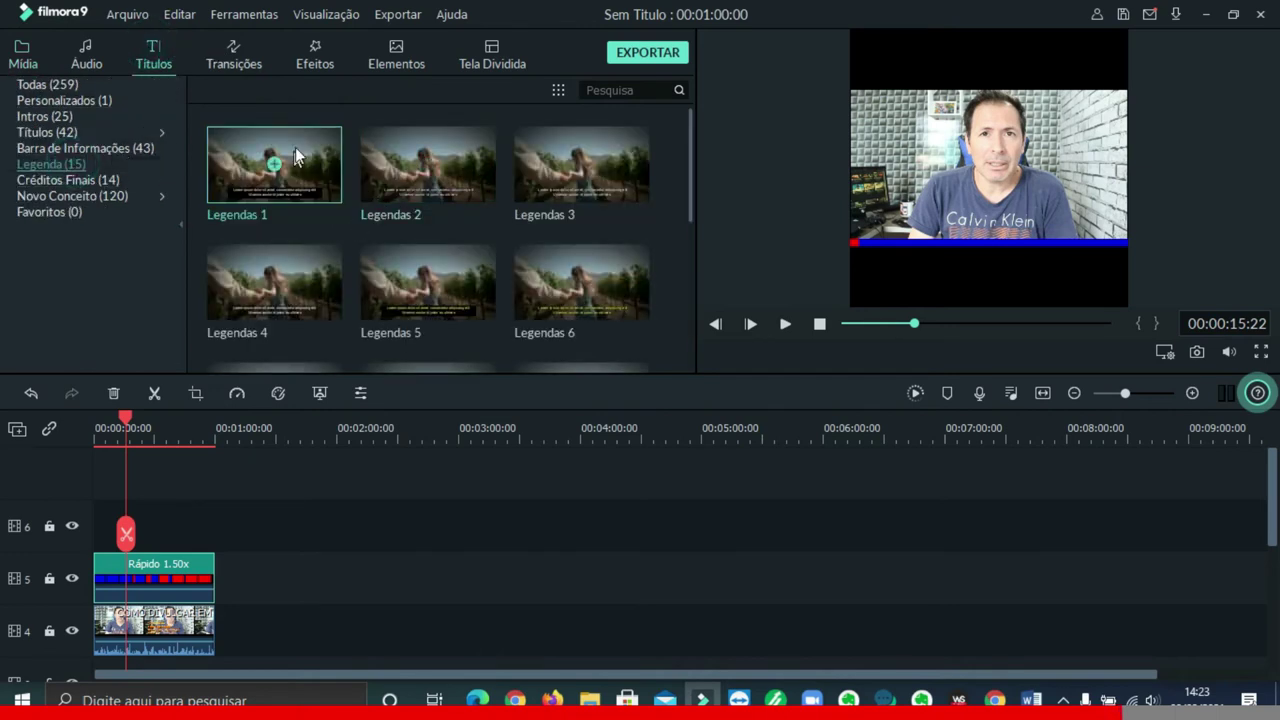
left_click_drag(296, 146, 104, 535)
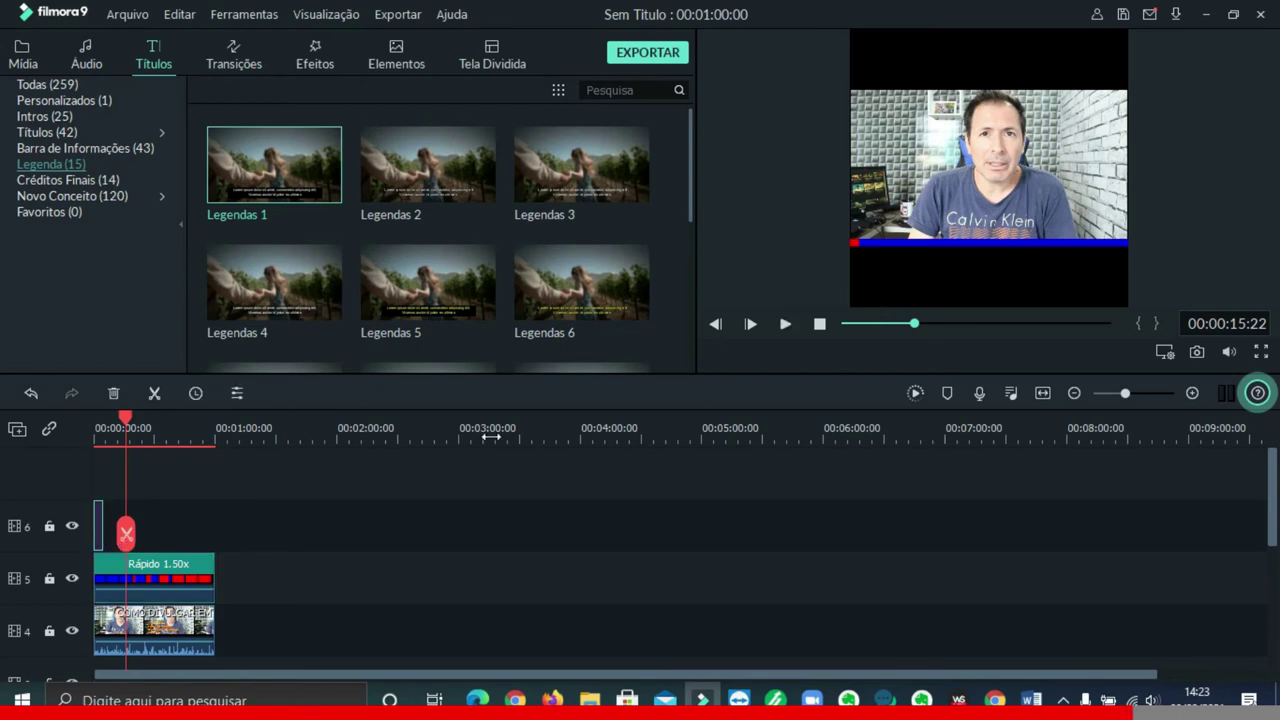
left_click(819, 324)
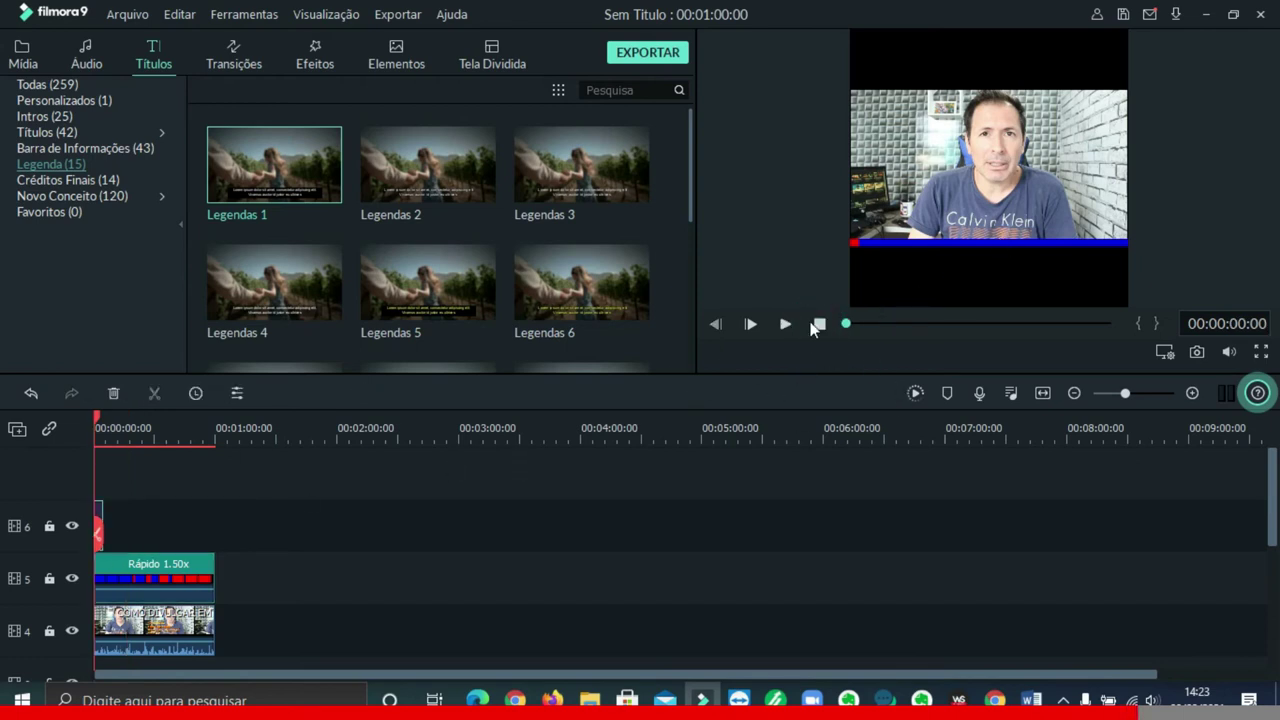
key("space")
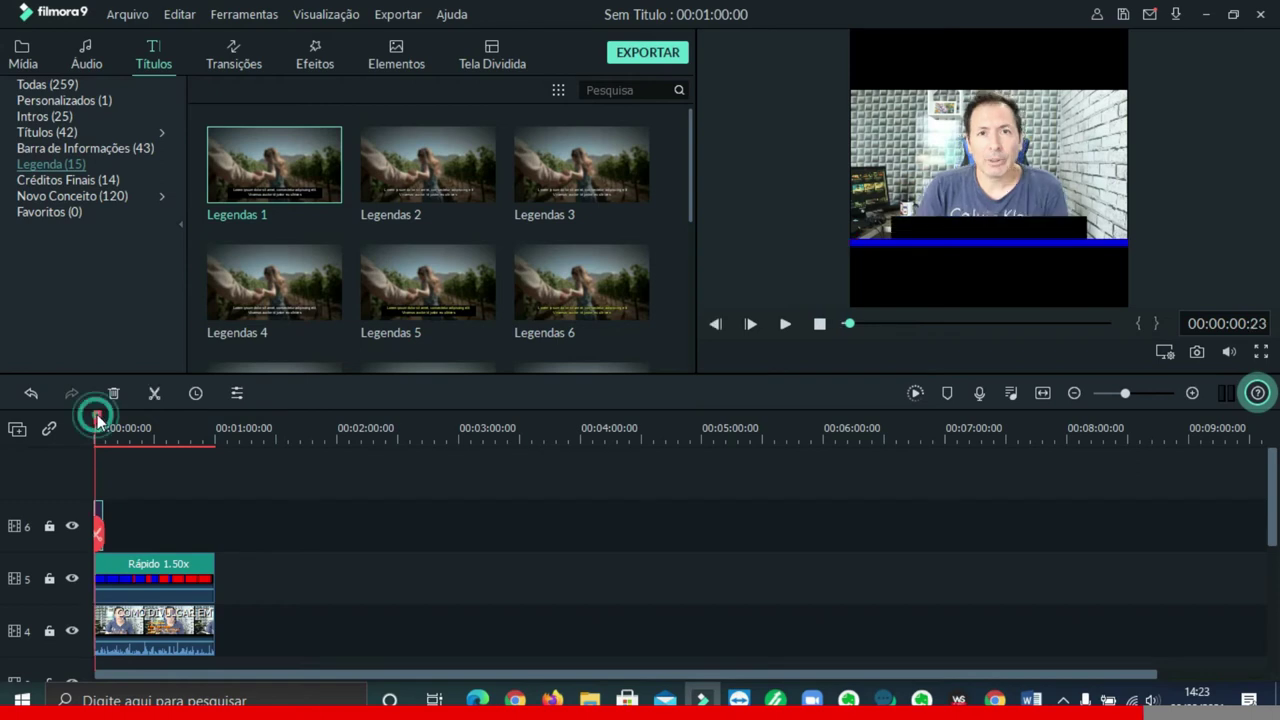
left_click(161, 563)
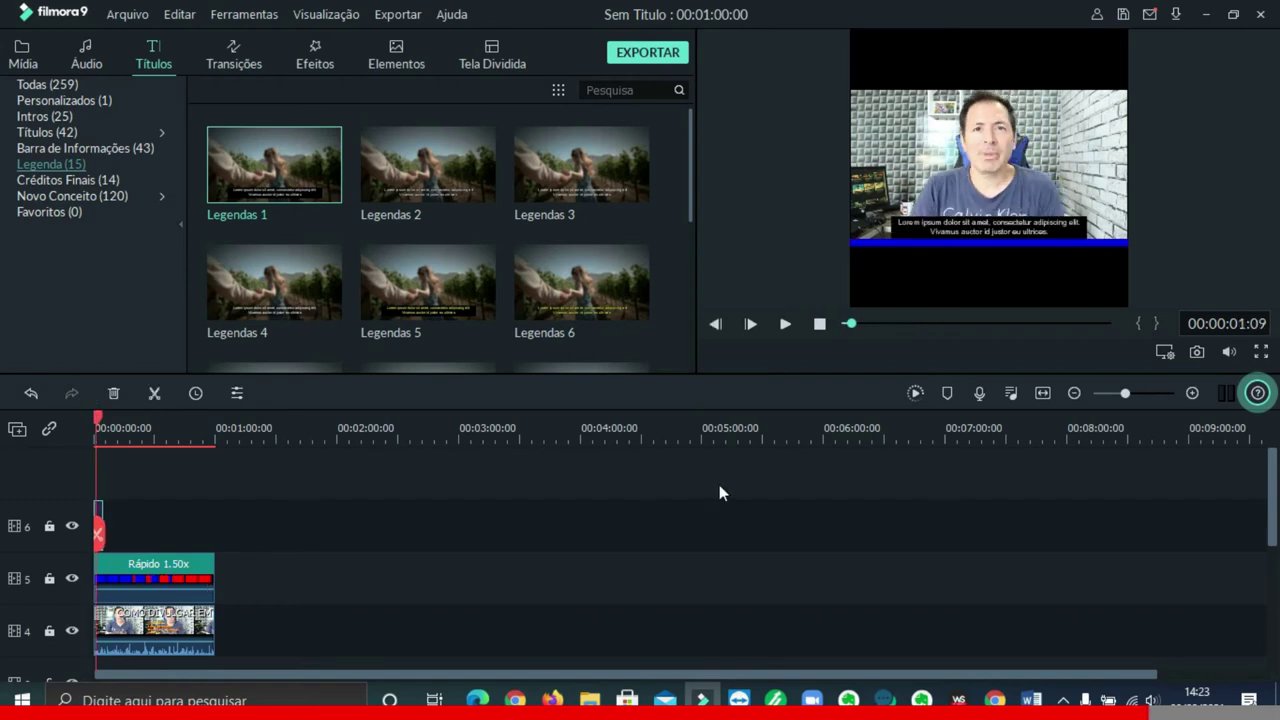
Move the caption into the black area below the blue bar and widen its text box to the full frame width
left_click_drag(1003, 228, 1017, 287)
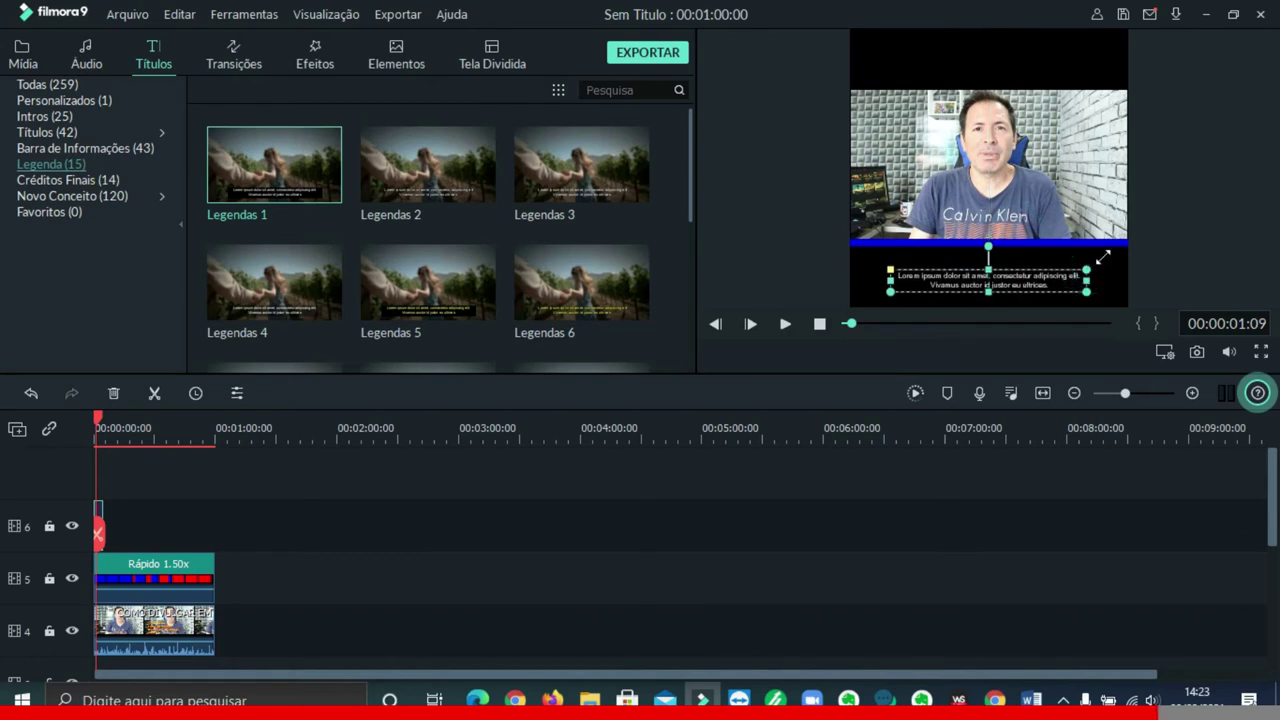
left_click_drag(1086, 266, 1013, 263)
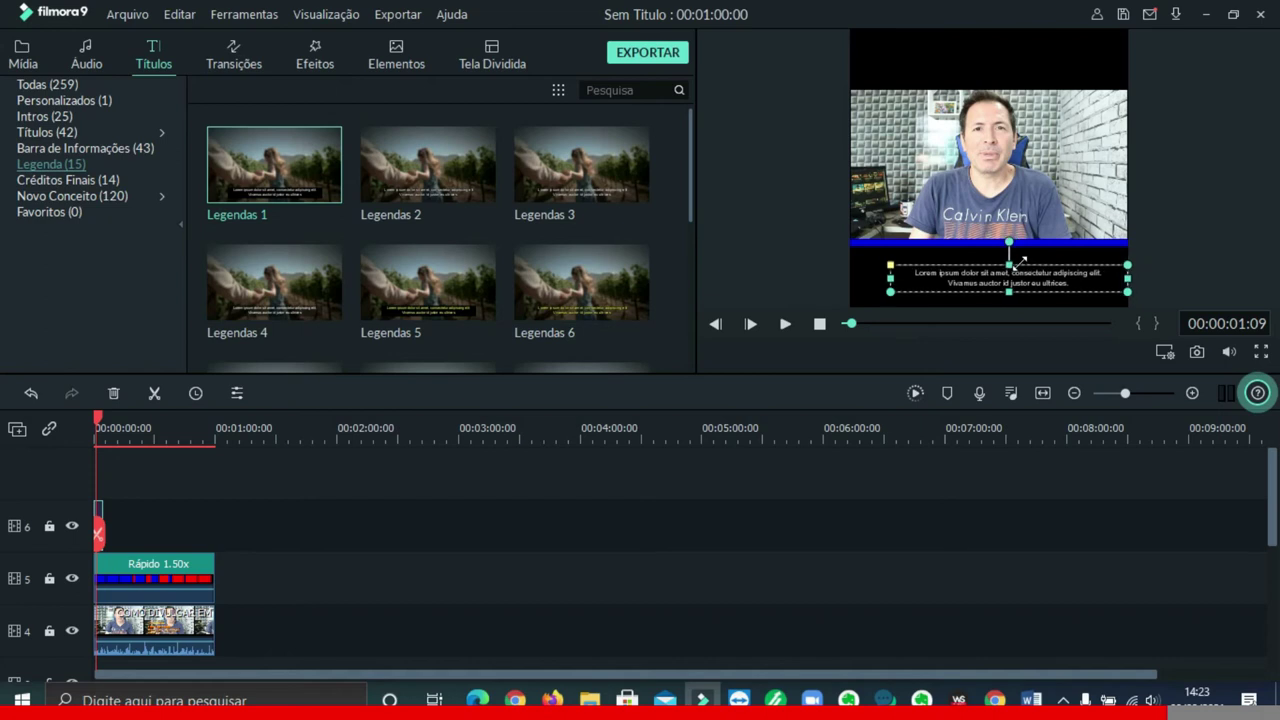
left_click_drag(894, 267, 956, 263)
left_click(1190, 288)
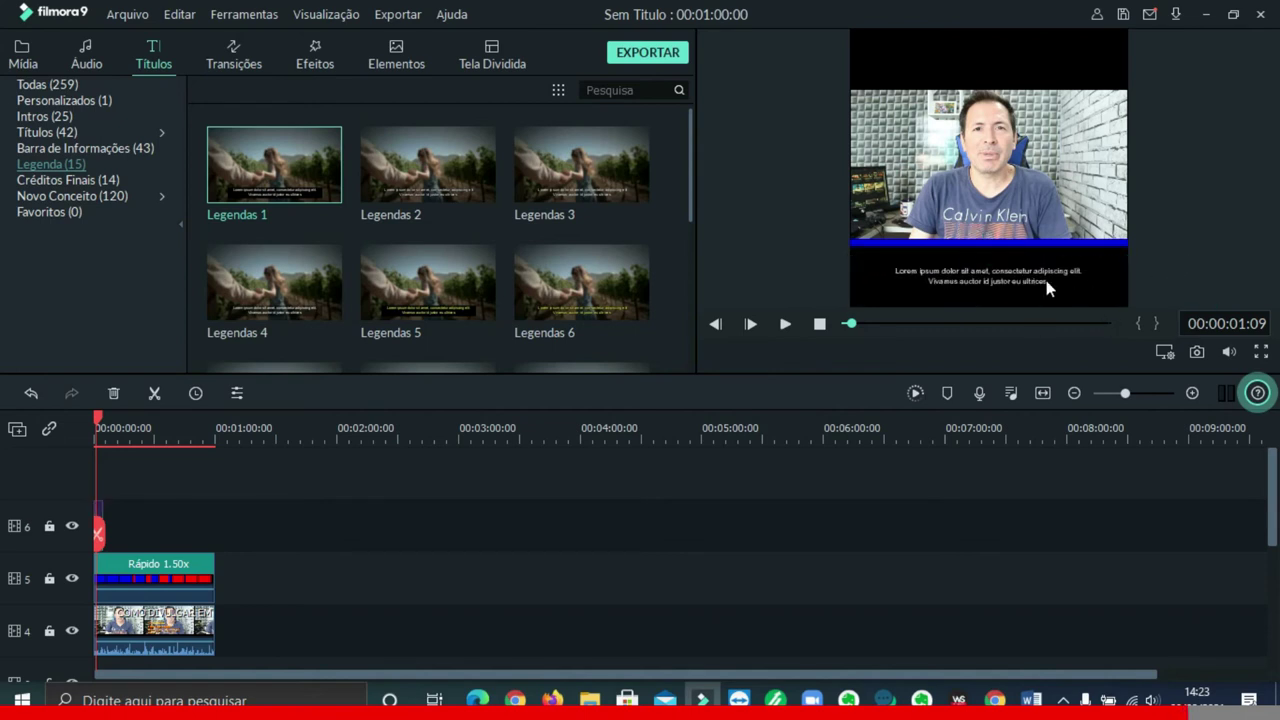
Open the caption's text settings, examine its text and font options, and close them
double_click(1038, 281)
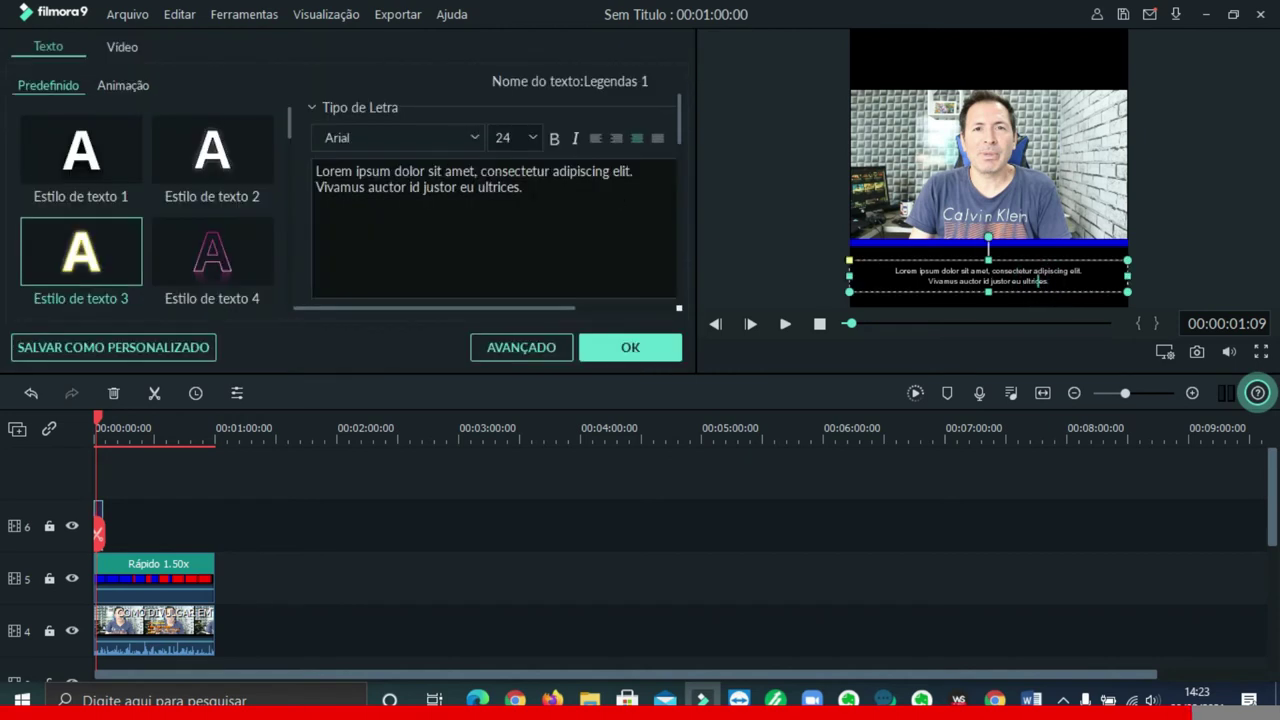
left_click_drag(476, 171, 470, 171)
left_click(1194, 266)
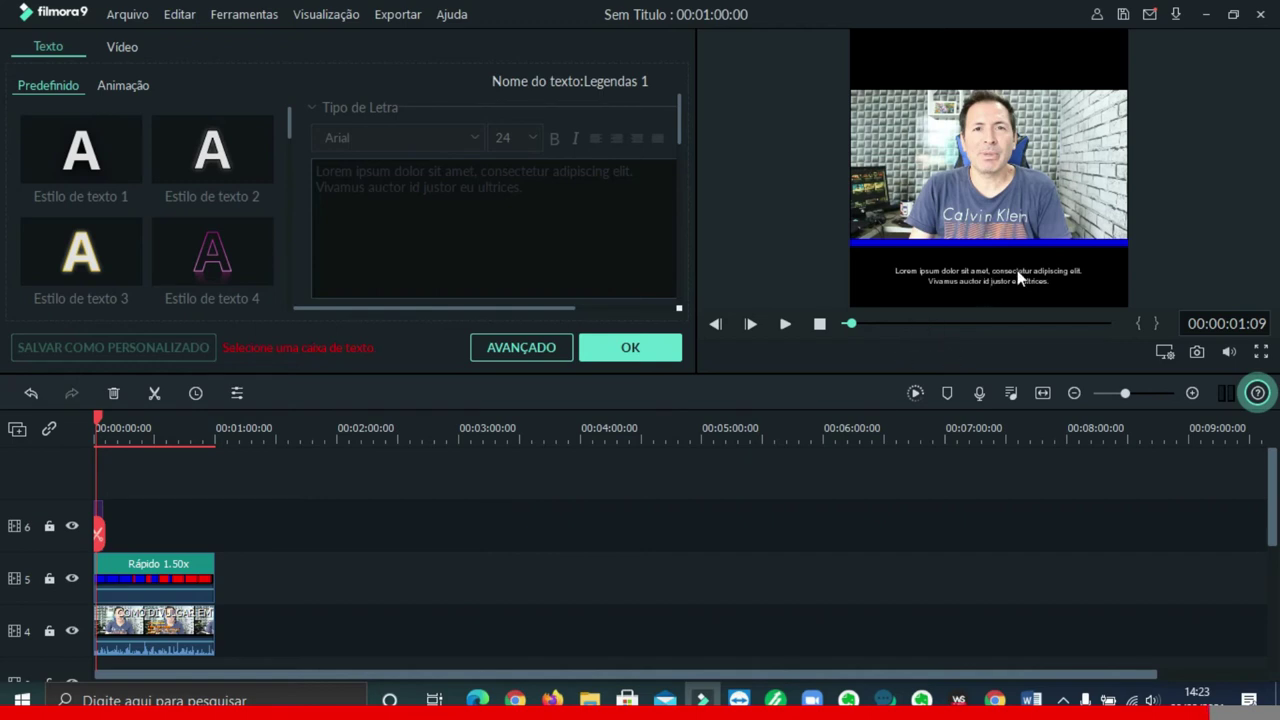
left_click(624, 356)
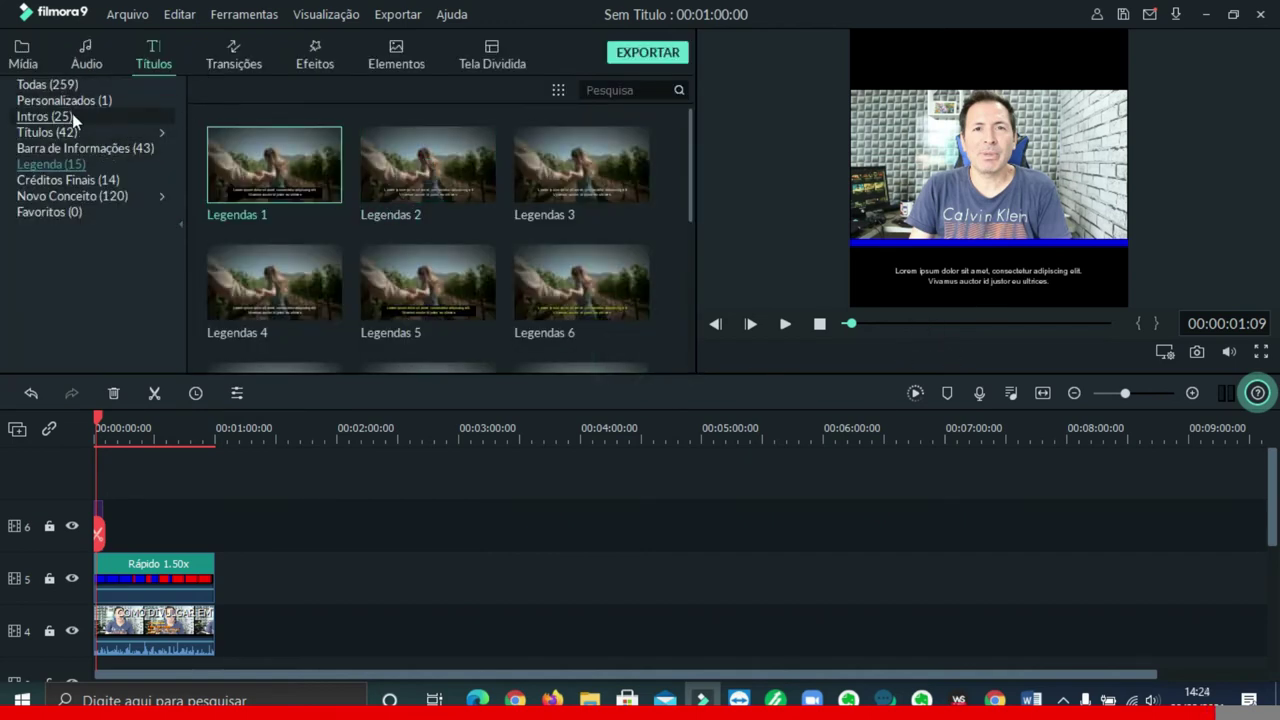
Add the Default Title from the full titles collection at the start of track 7
left_click(50, 84)
scroll(462, 189, "down", 5)
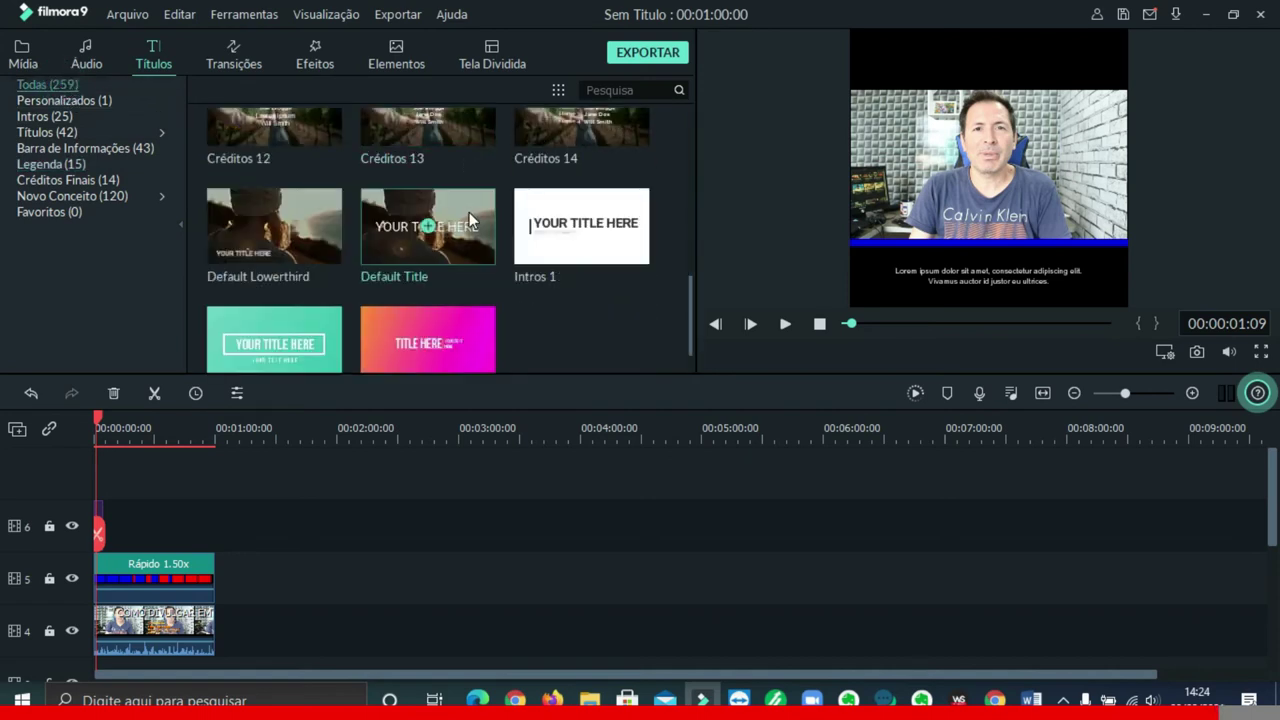
mouse_move(469, 212)
left_mouse_down()
mouse_move(371, 363)
mouse_move(95, 490)
left_mouse_up()
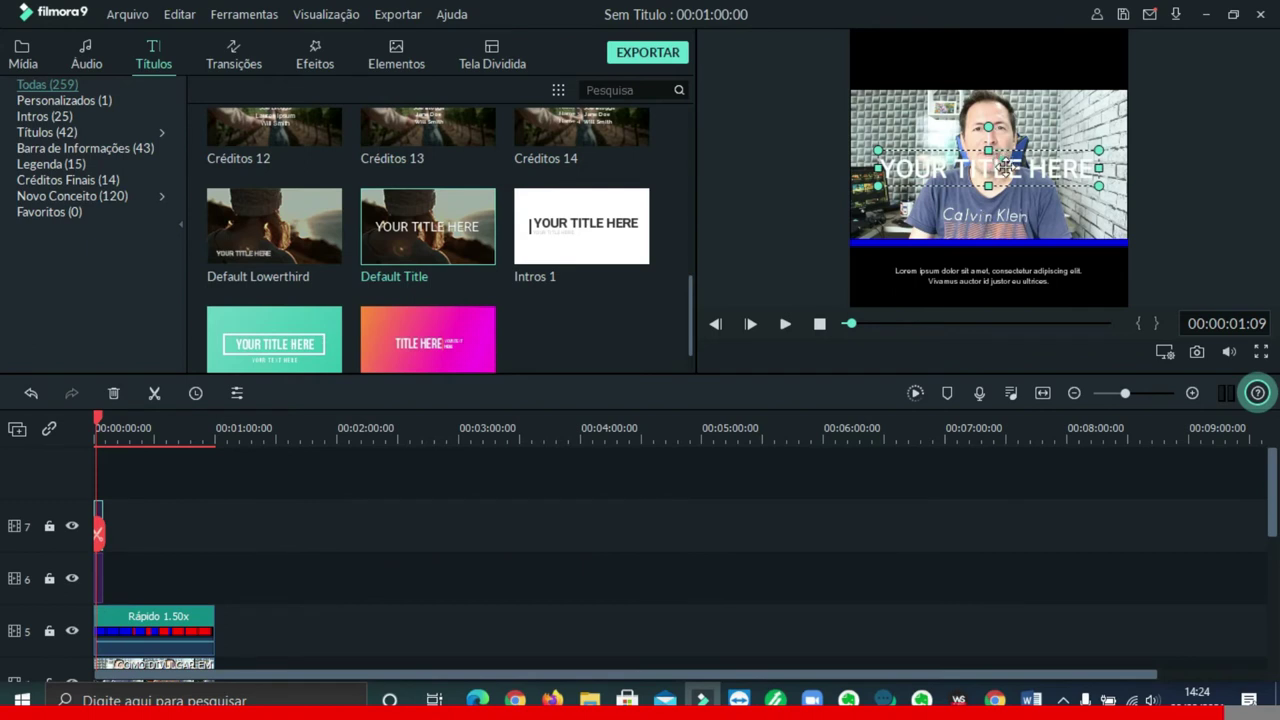
Move the title into the black area above the video picture and enlarge its text box to the full frame width
left_click_drag(1003, 168, 1031, 54)
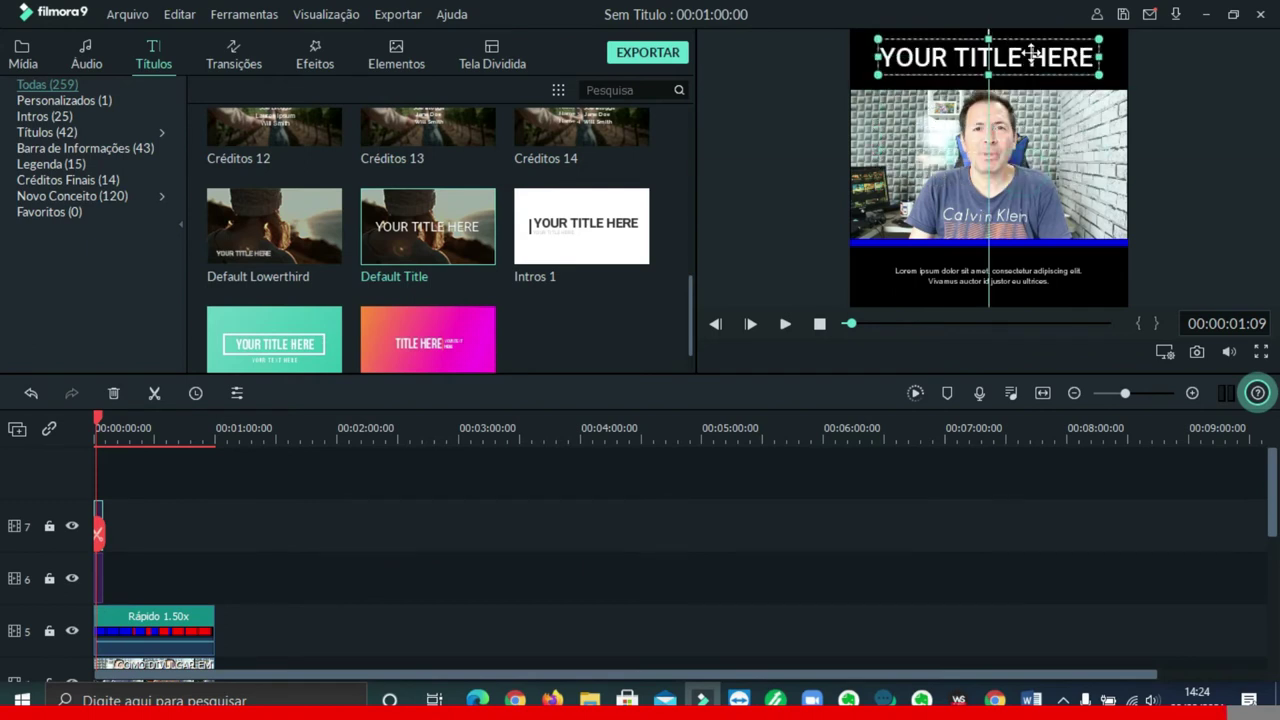
left_click_drag(1100, 75, 1124, 75)
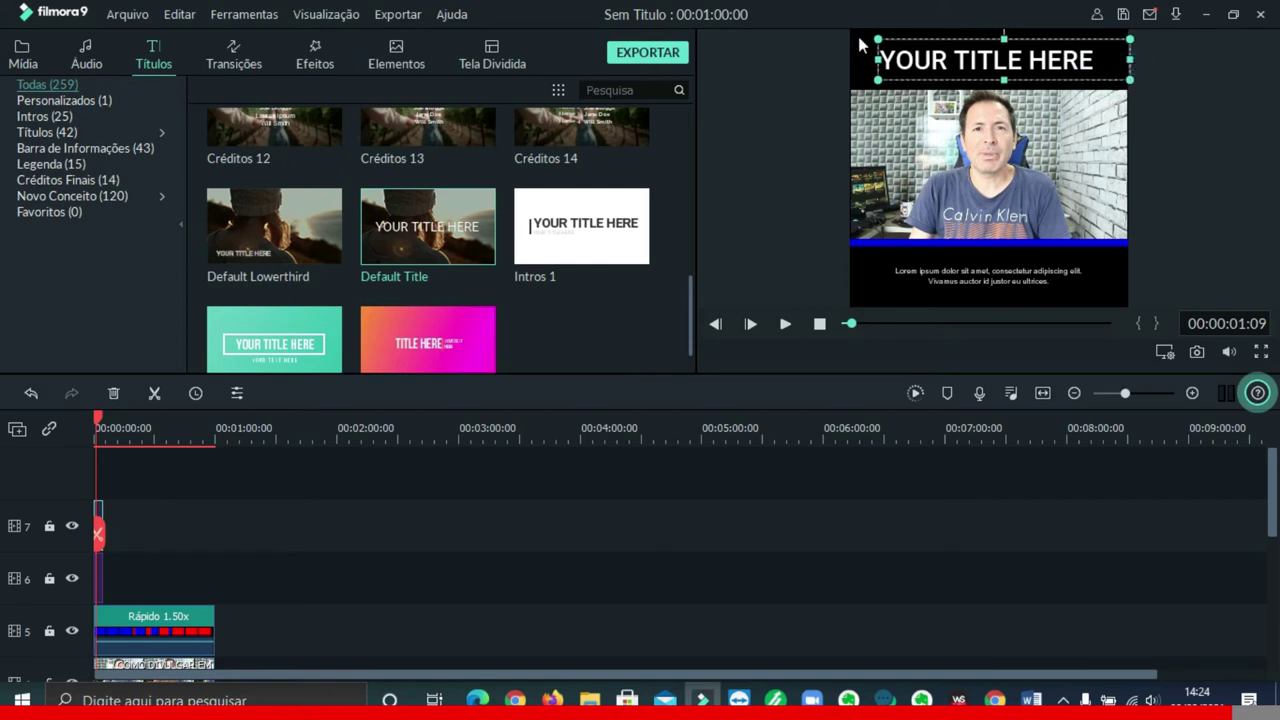
left_click_drag(877, 40, 860, 32)
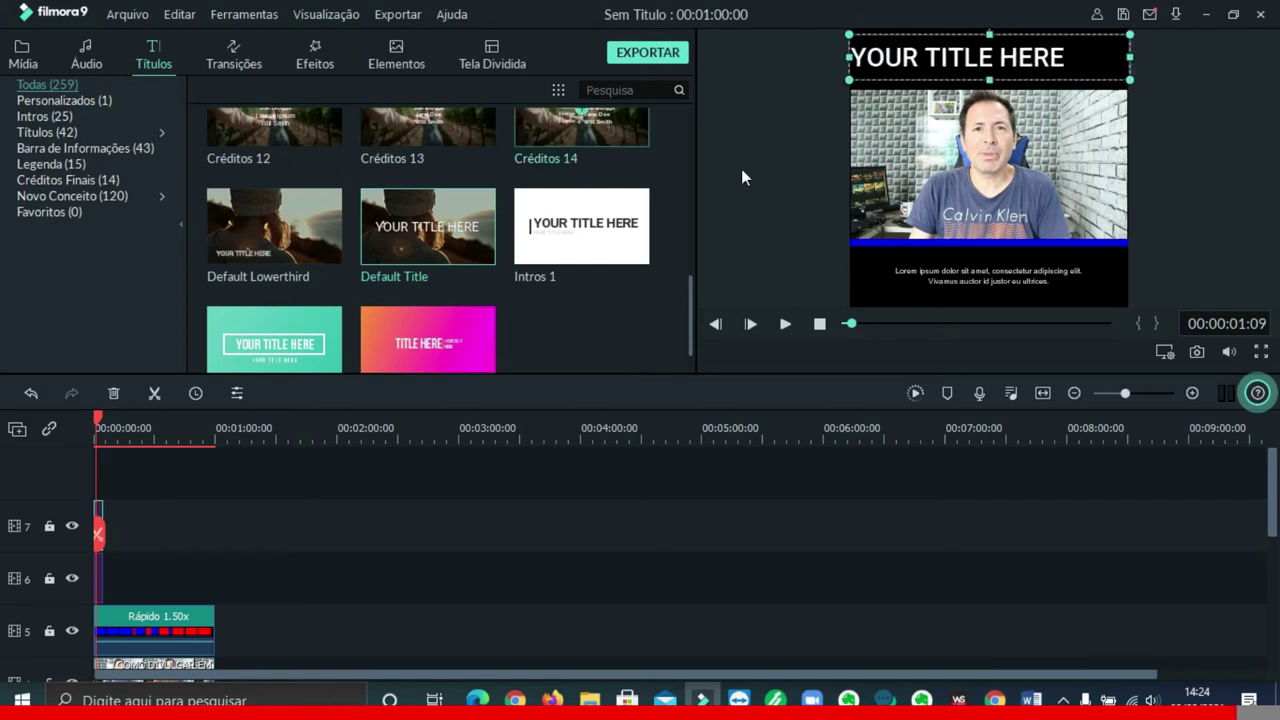
Centre the title's text and replace it with VÍDEOS NUGGETS
double_click(1004, 62)
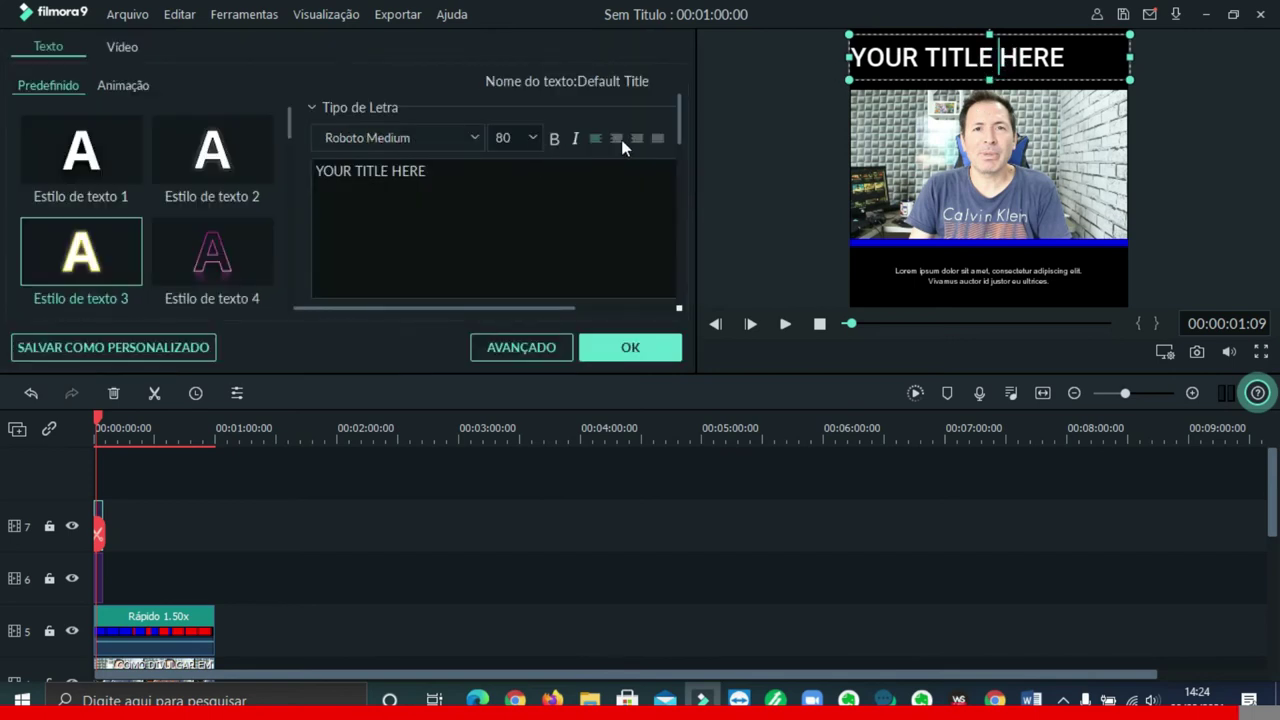
left_click(618, 139)
left_click_drag(445, 171, 310, 173)
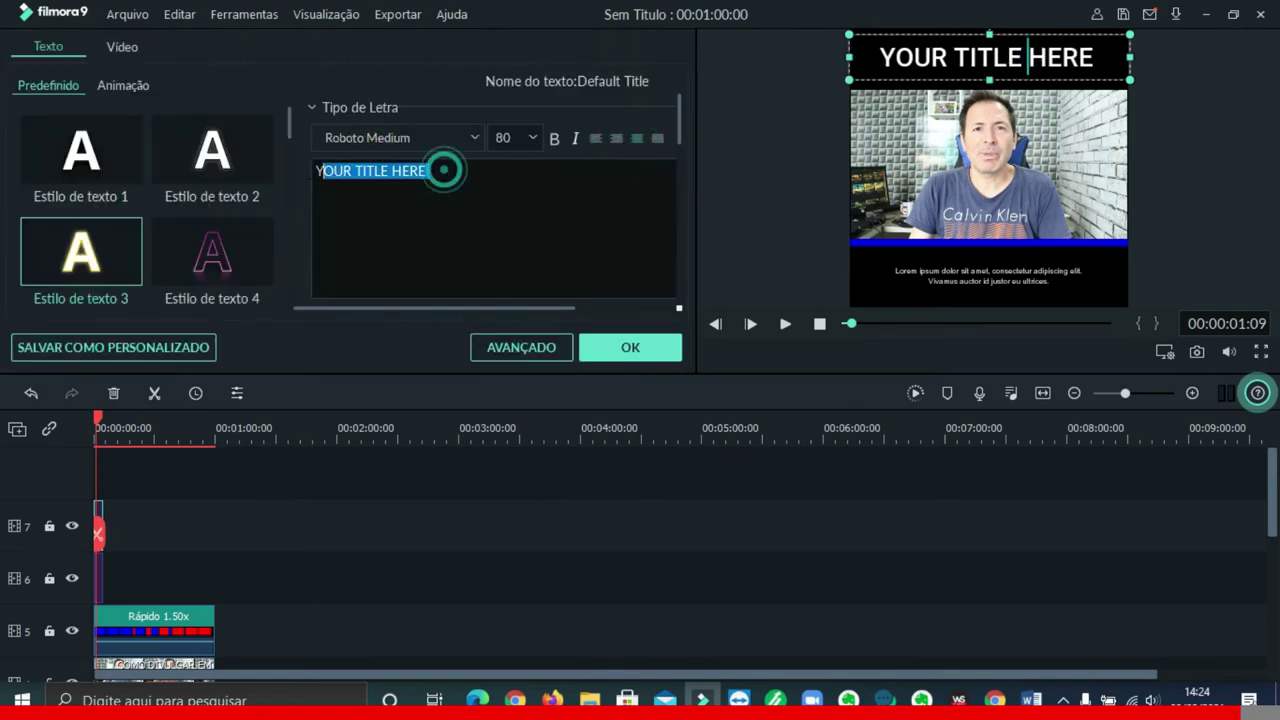
type("víd")
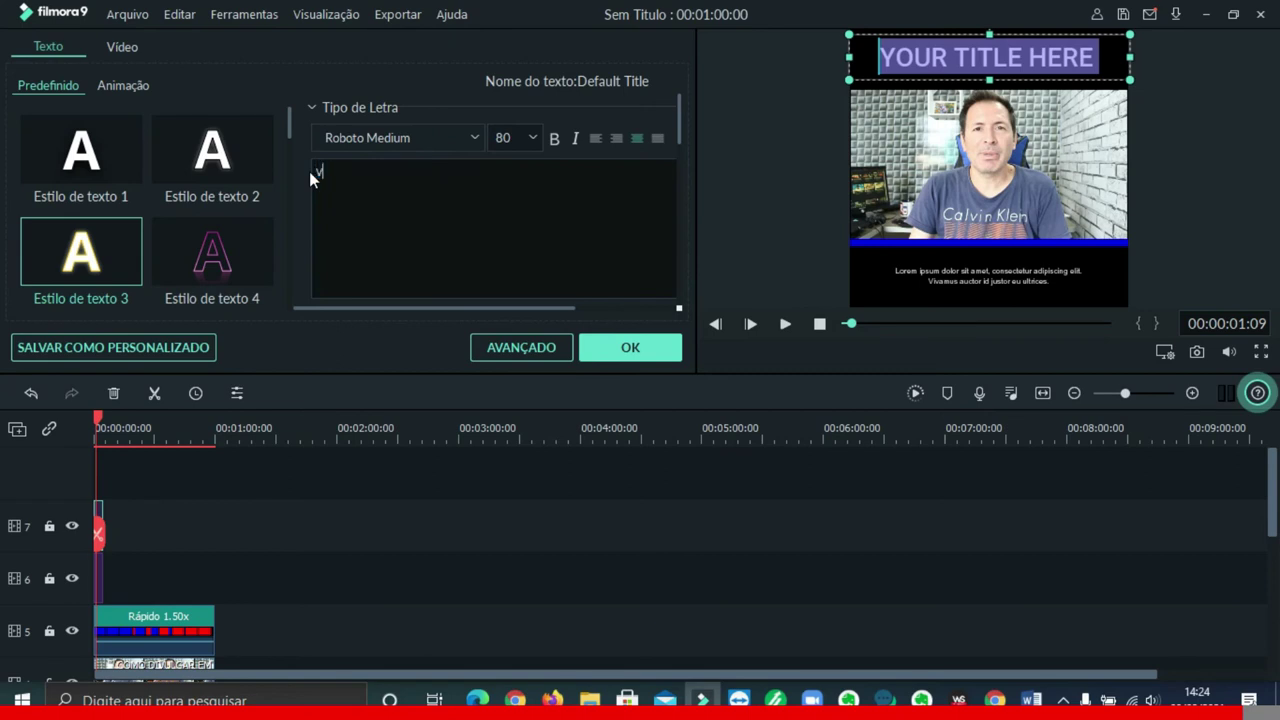
key("BackSpace")
key("BackSpace")
key("BackSpace")
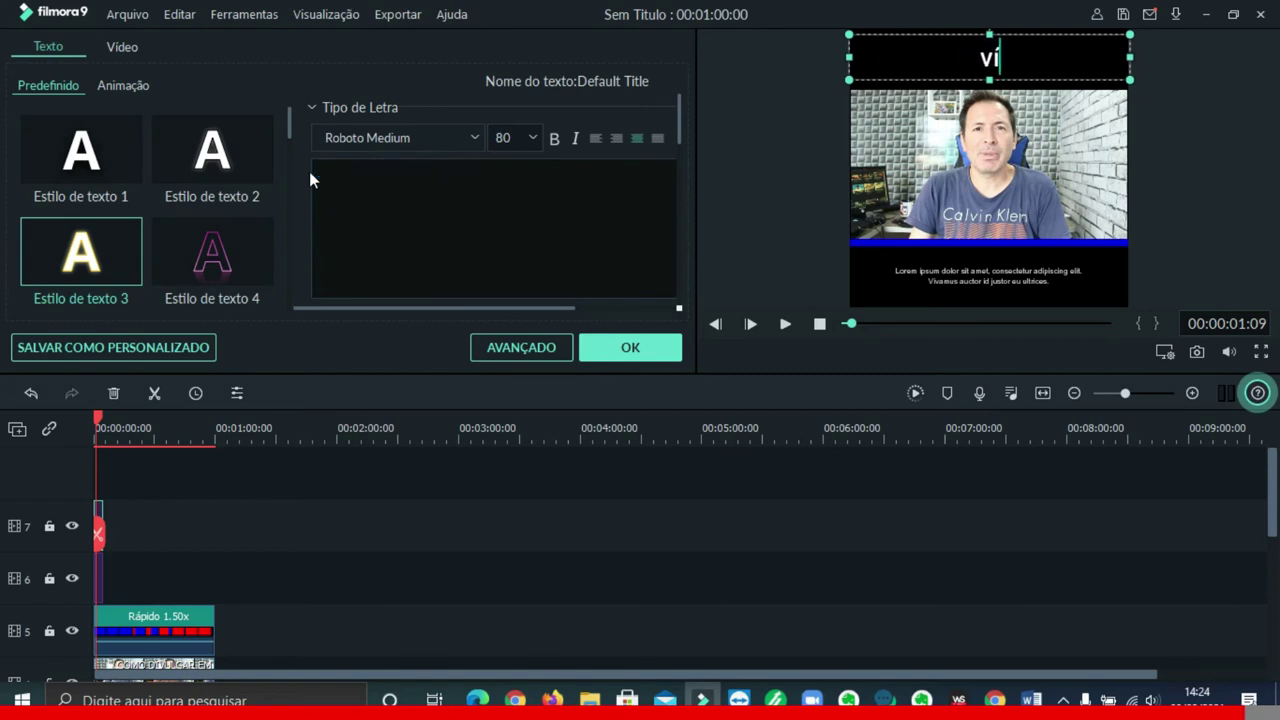
type("VÍDEOS NUGGETS")
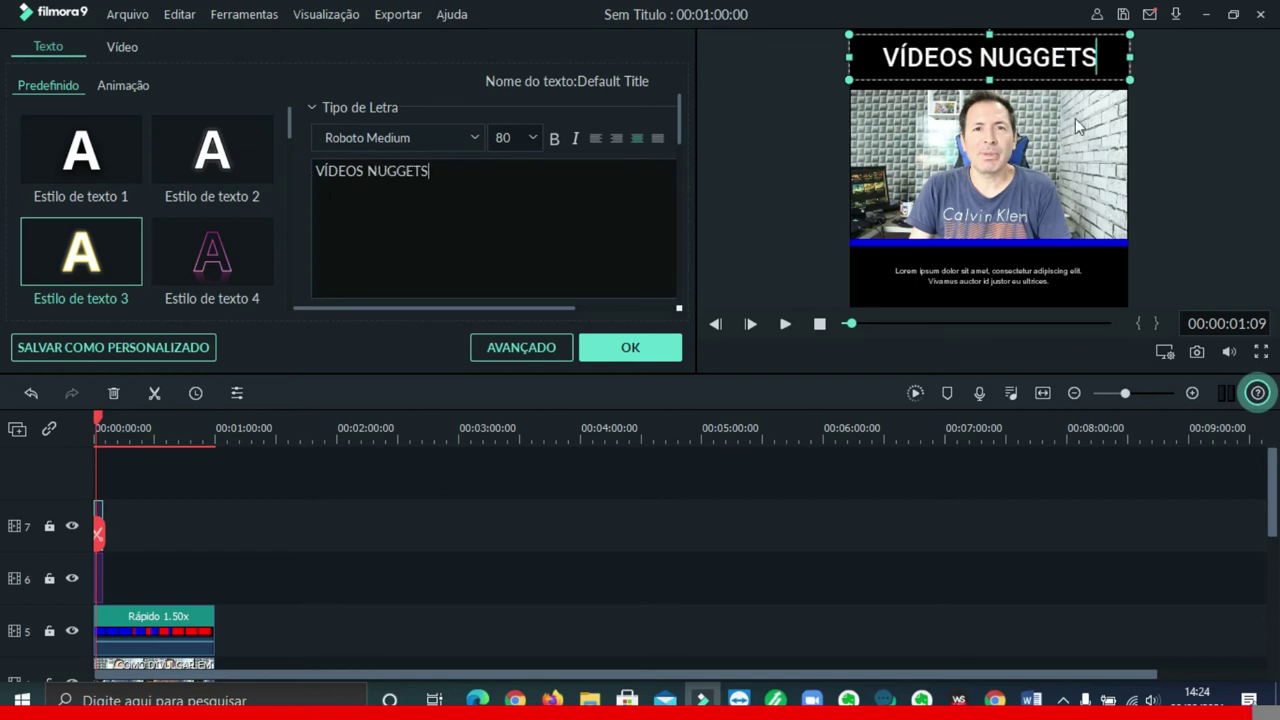
Try moving the VÍDEOS NUGGETS title slightly lower in the black area above the picture, and undo the change
left_click(1155, 82)
left_click_drag(988, 54, 990, 65)
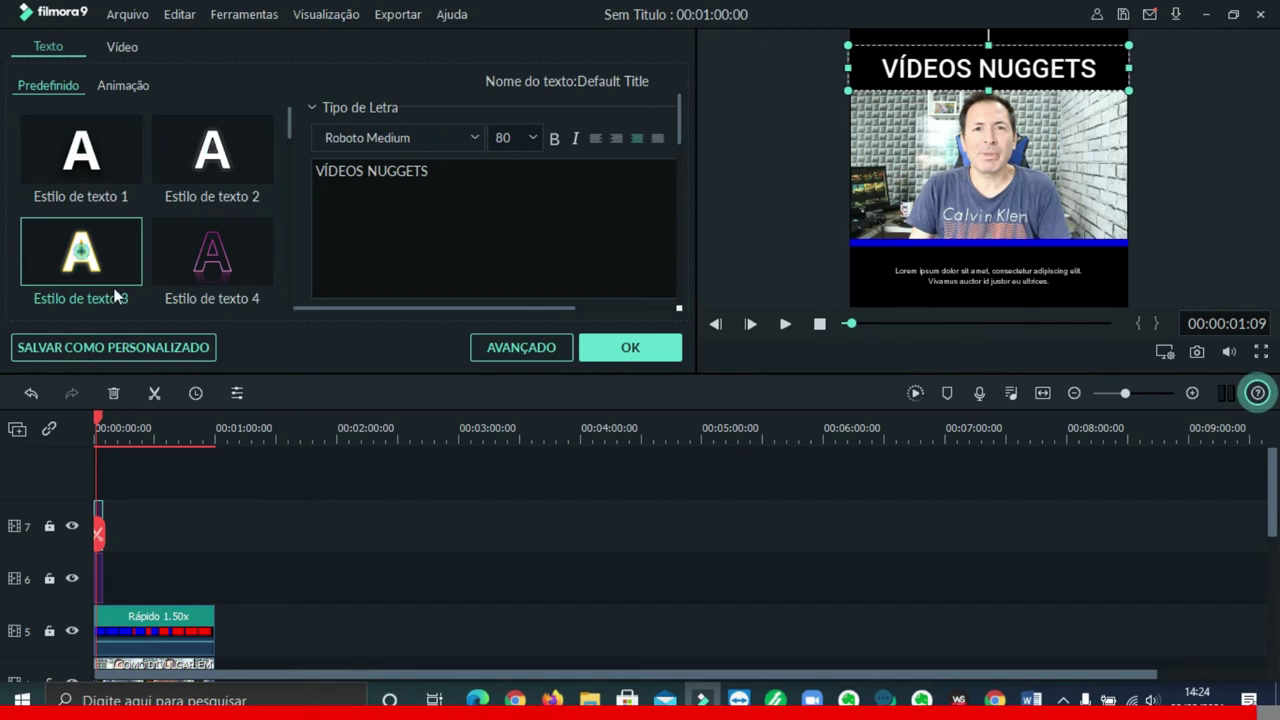
left_click(32, 395)
left_click(32, 395)
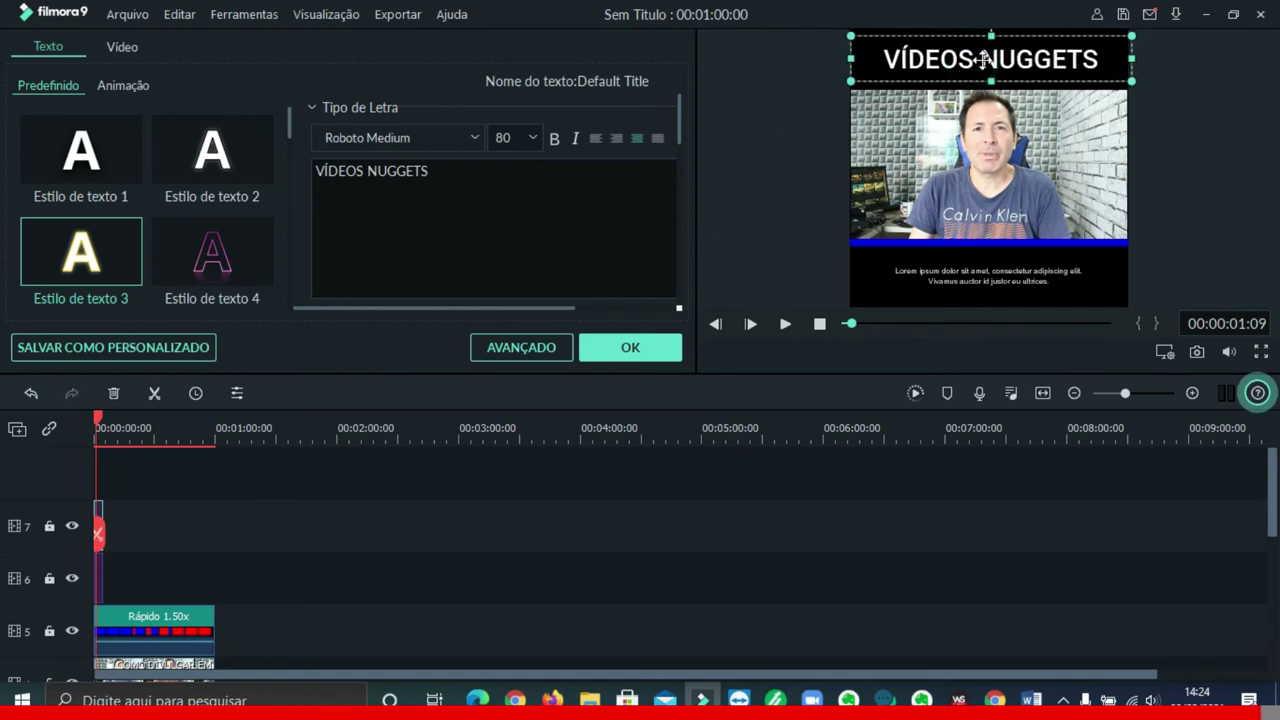
Try the preset Estilo de texto 4 on only the word NUGGETS in the title, and undo it
left_click_drag(979, 57, 1098, 60)
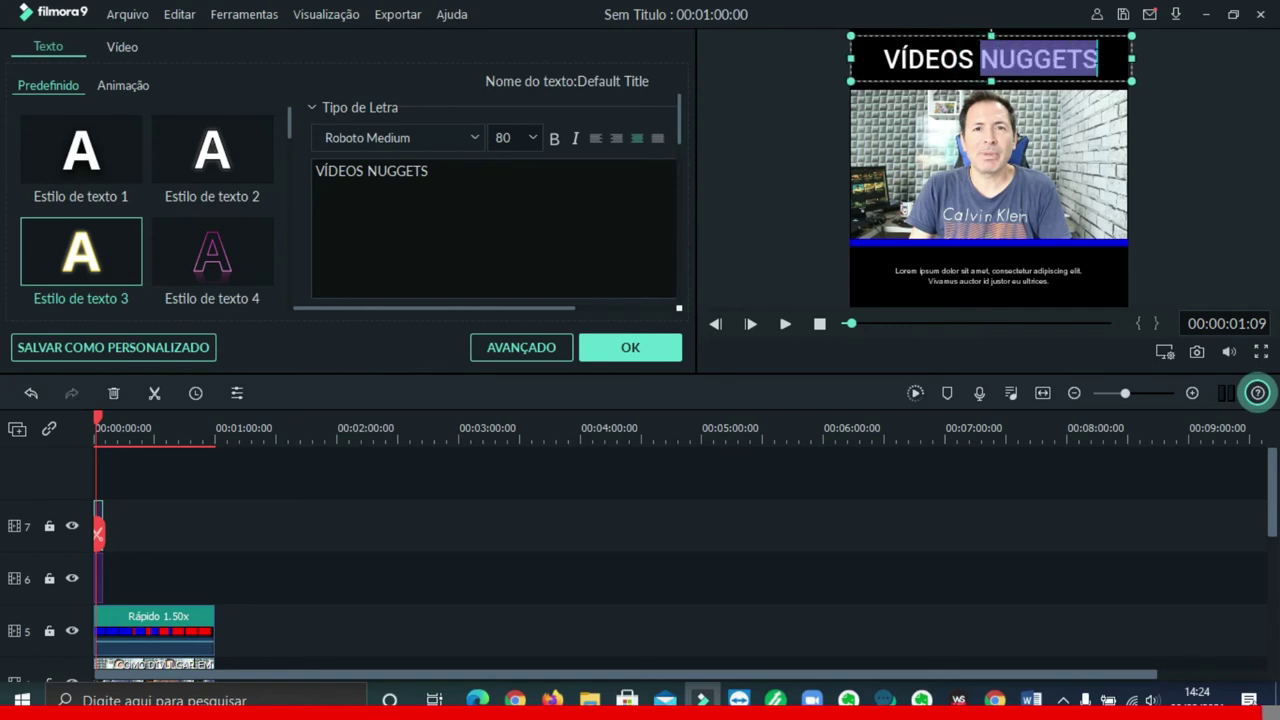
left_click(215, 254)
left_click(777, 197)
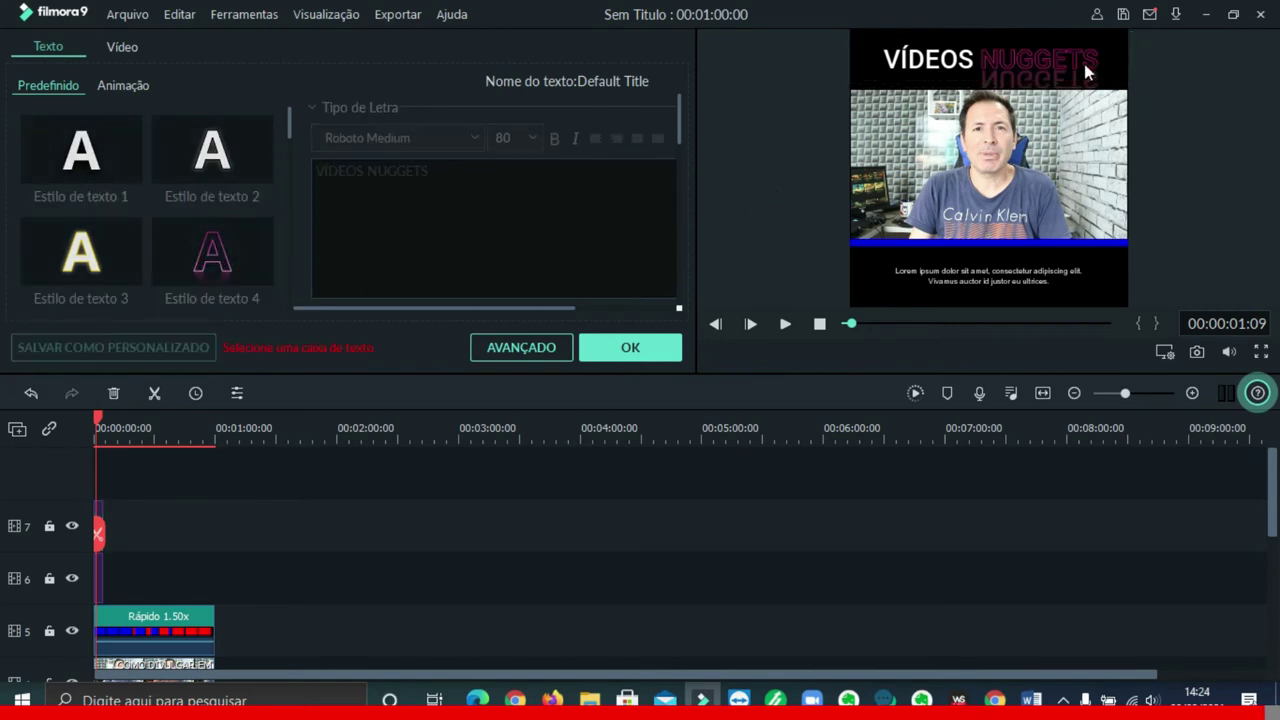
left_click(30, 393)
Apply the preset Estilo de texto 3 to only the word NUGGETS in the title
left_click(960, 58)
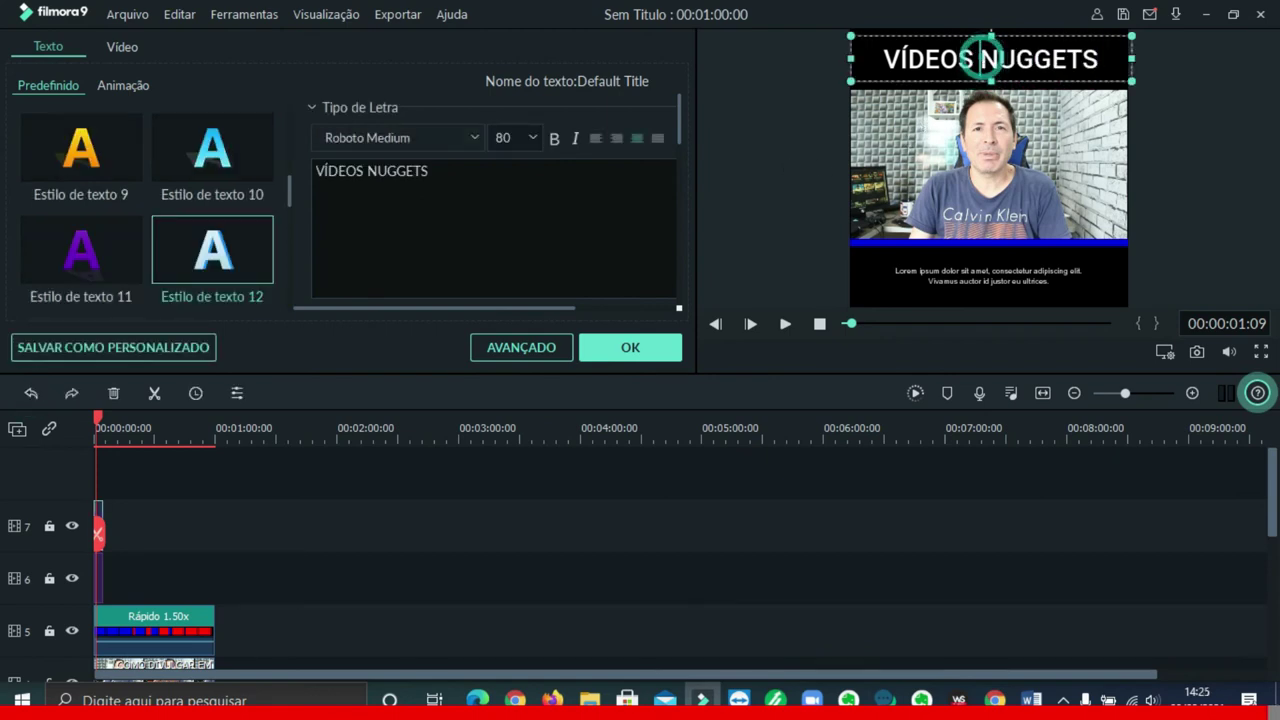
left_click_drag(980, 58, 1098, 58)
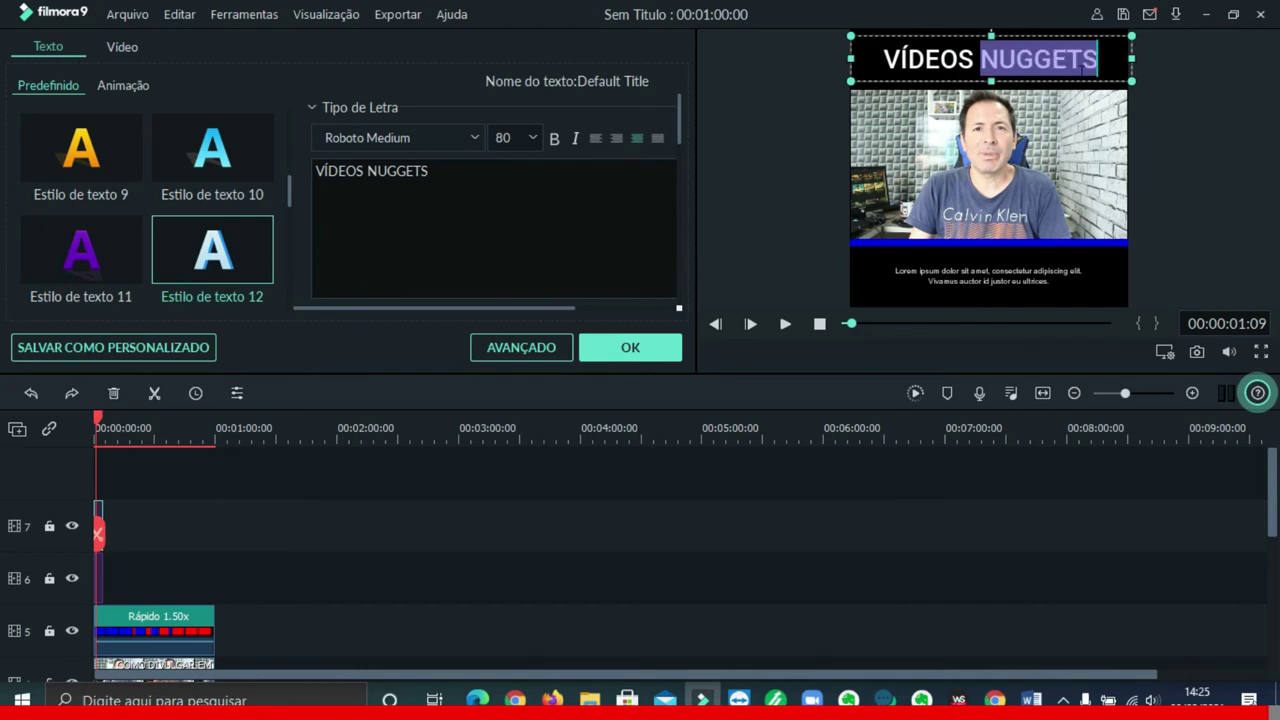
scroll(174, 236, "up", 4)
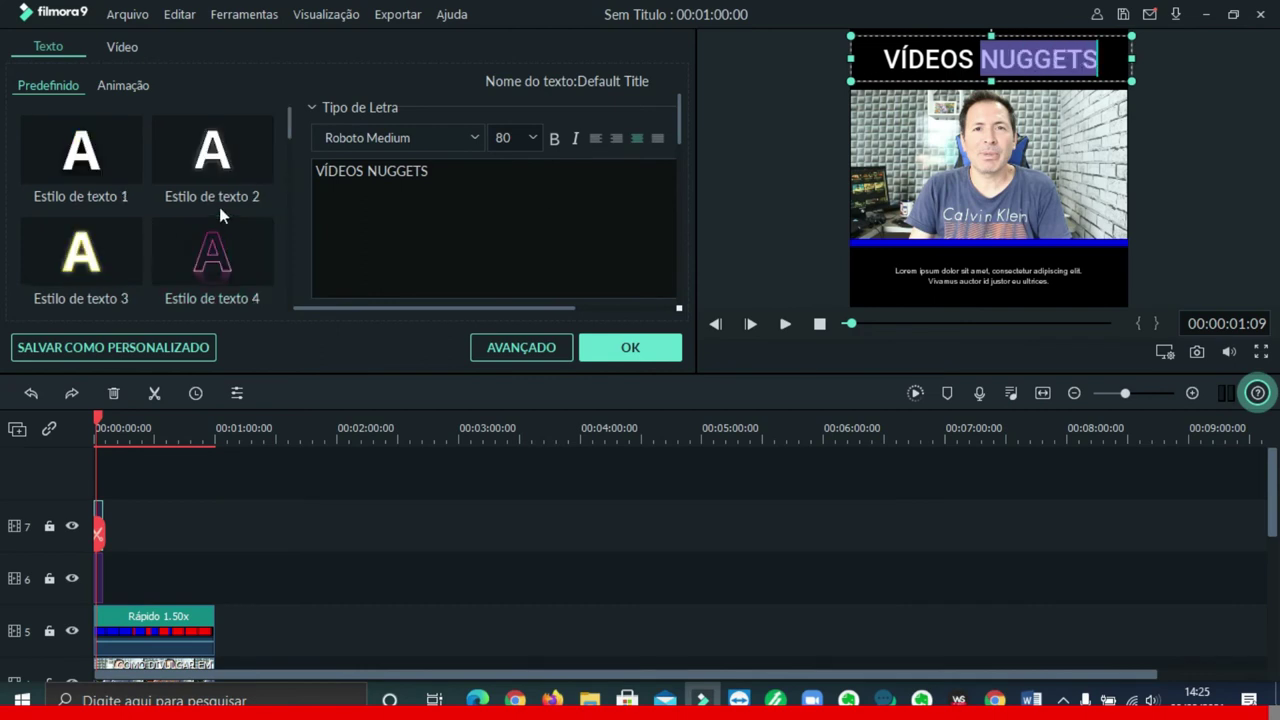
left_click(88, 258)
left_click(799, 151)
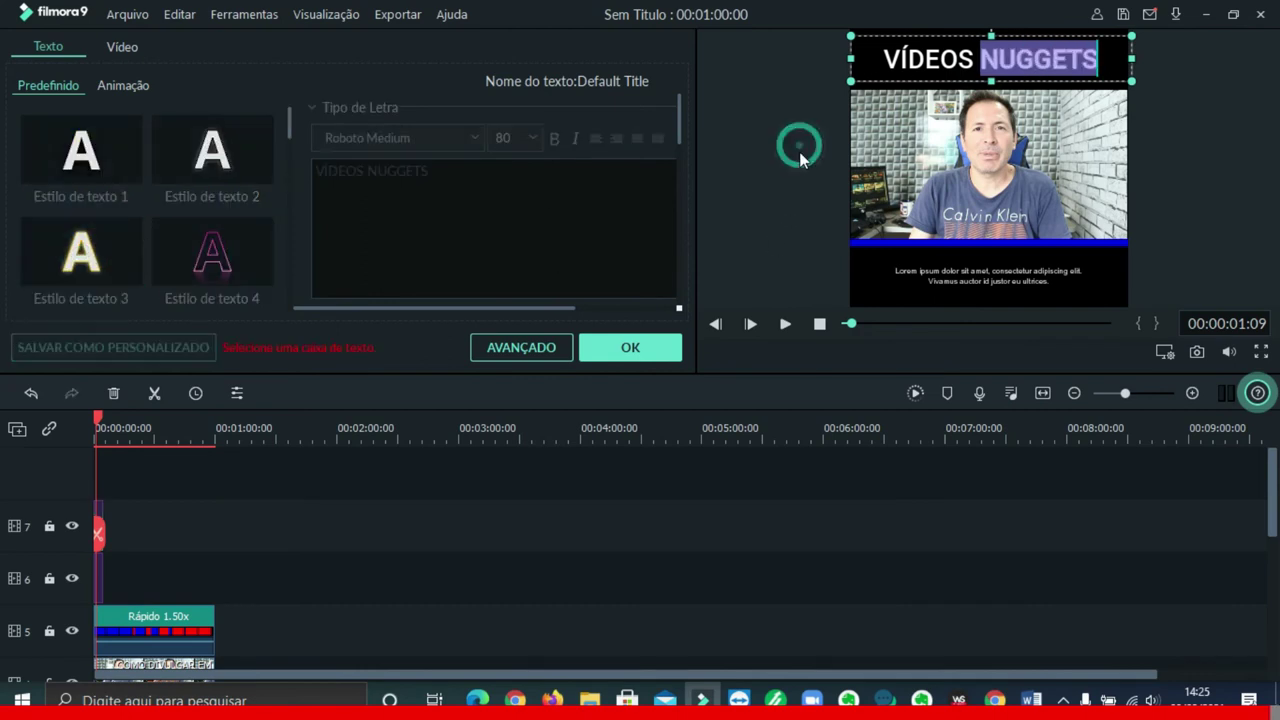
left_click(1069, 66)
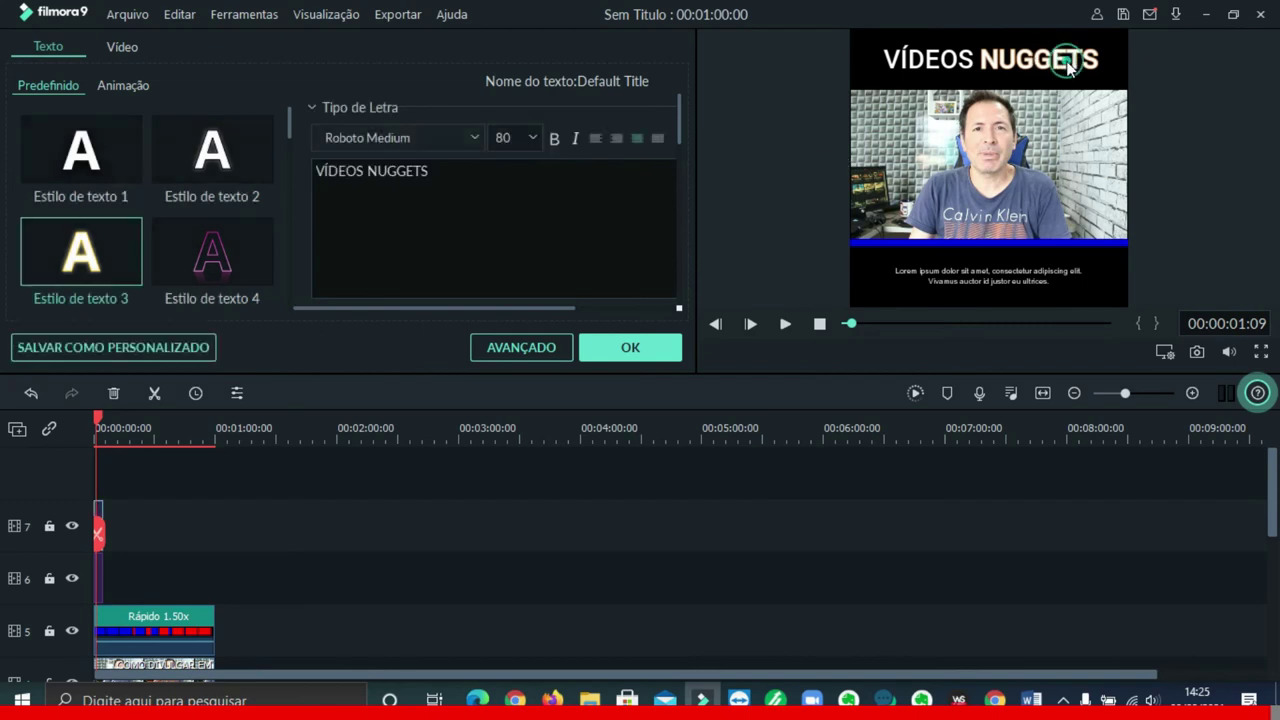
Extend the title on track 7 and the caption on track 6 to the video's one-minute end, and preview playback
left_click(1049, 290)
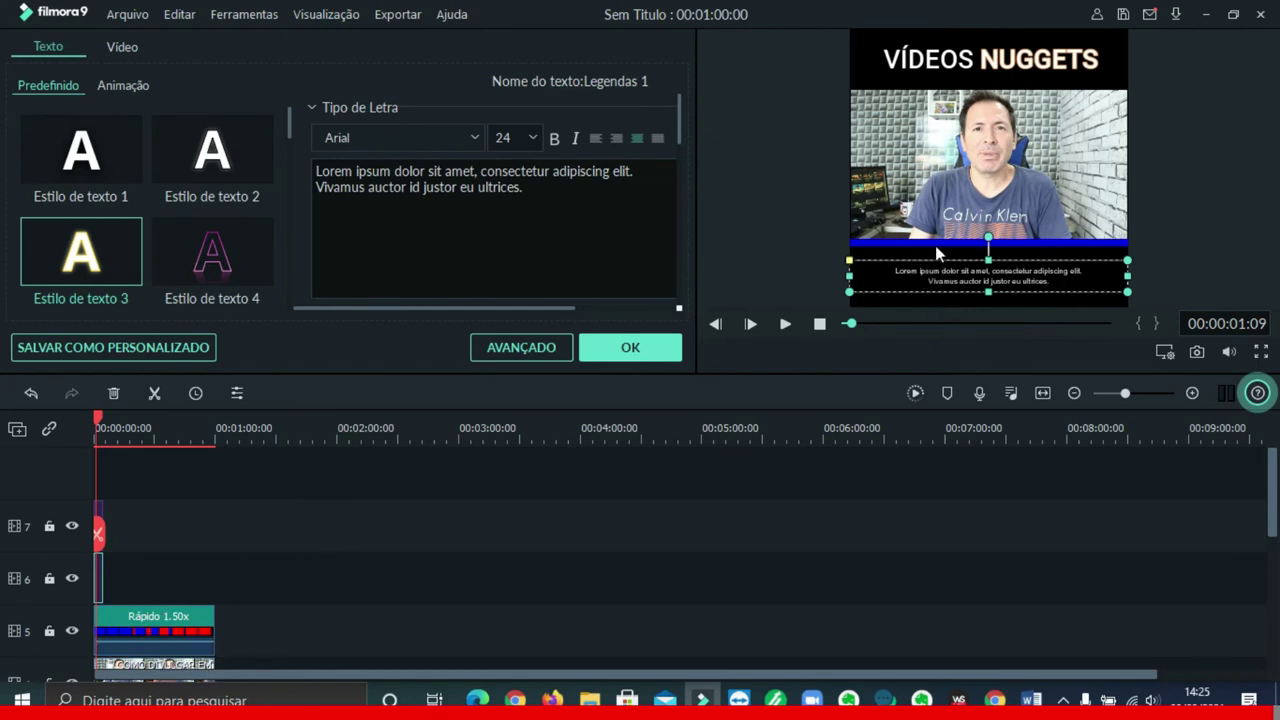
left_click_drag(100, 421, 141, 430)
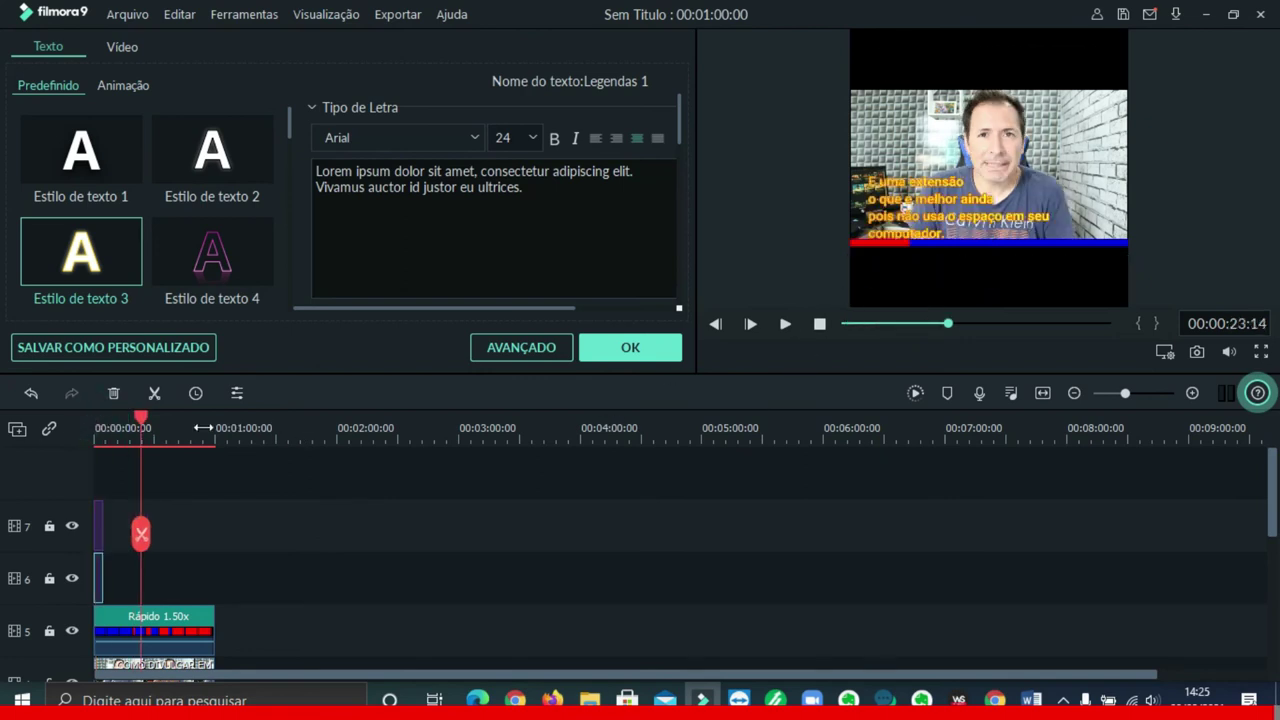
left_click_drag(143, 425, 159, 425)
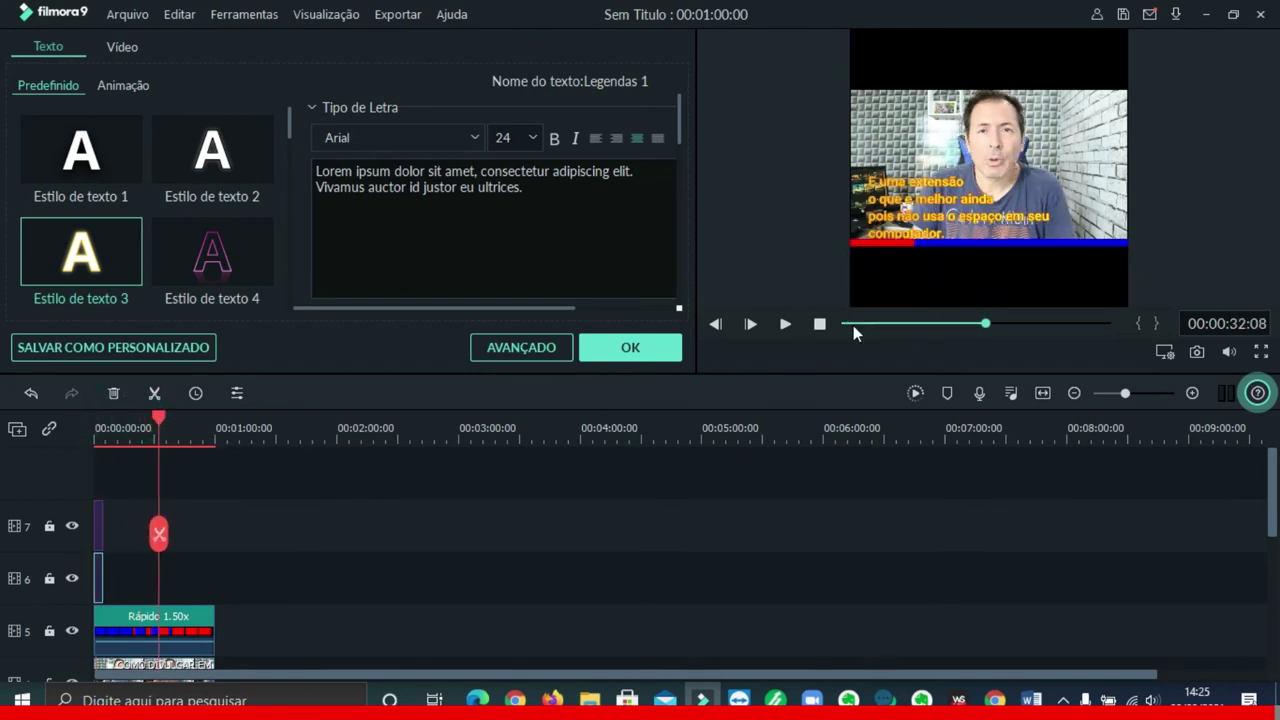
left_click_drag(101, 525, 214, 526)
left_click_drag(102, 576, 212, 583)
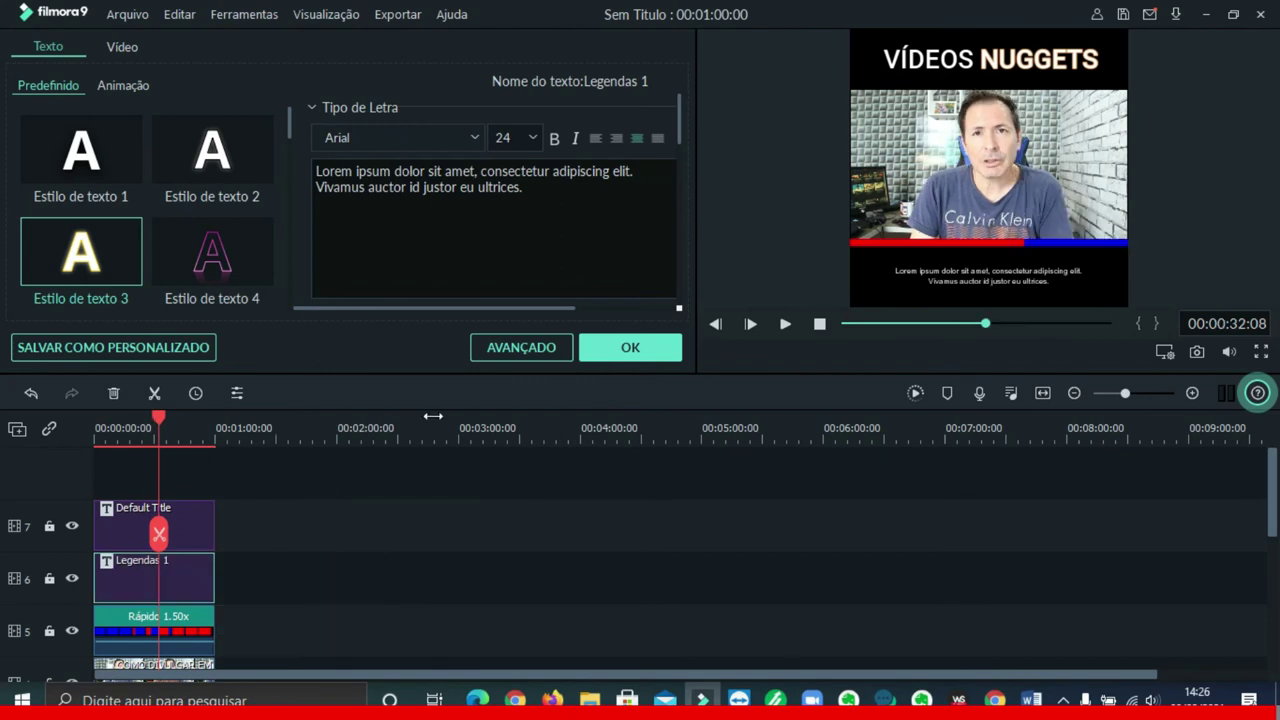
left_click(786, 325)
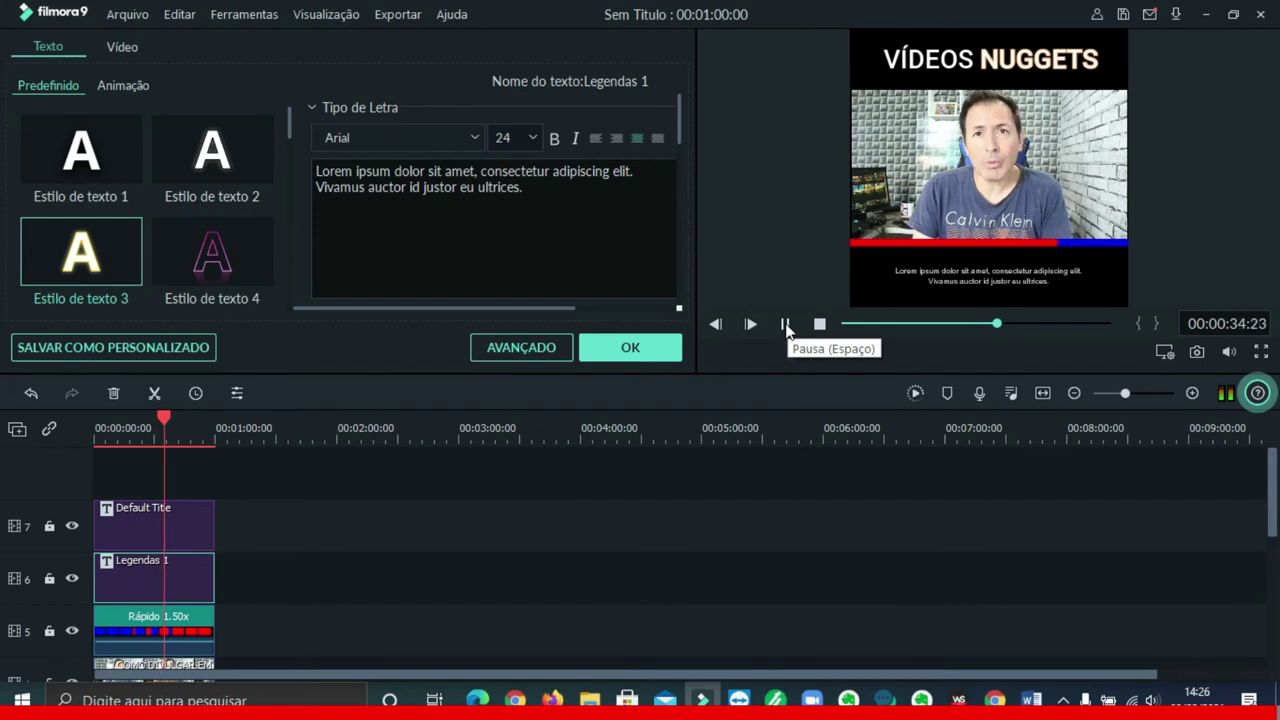
left_click(786, 325)
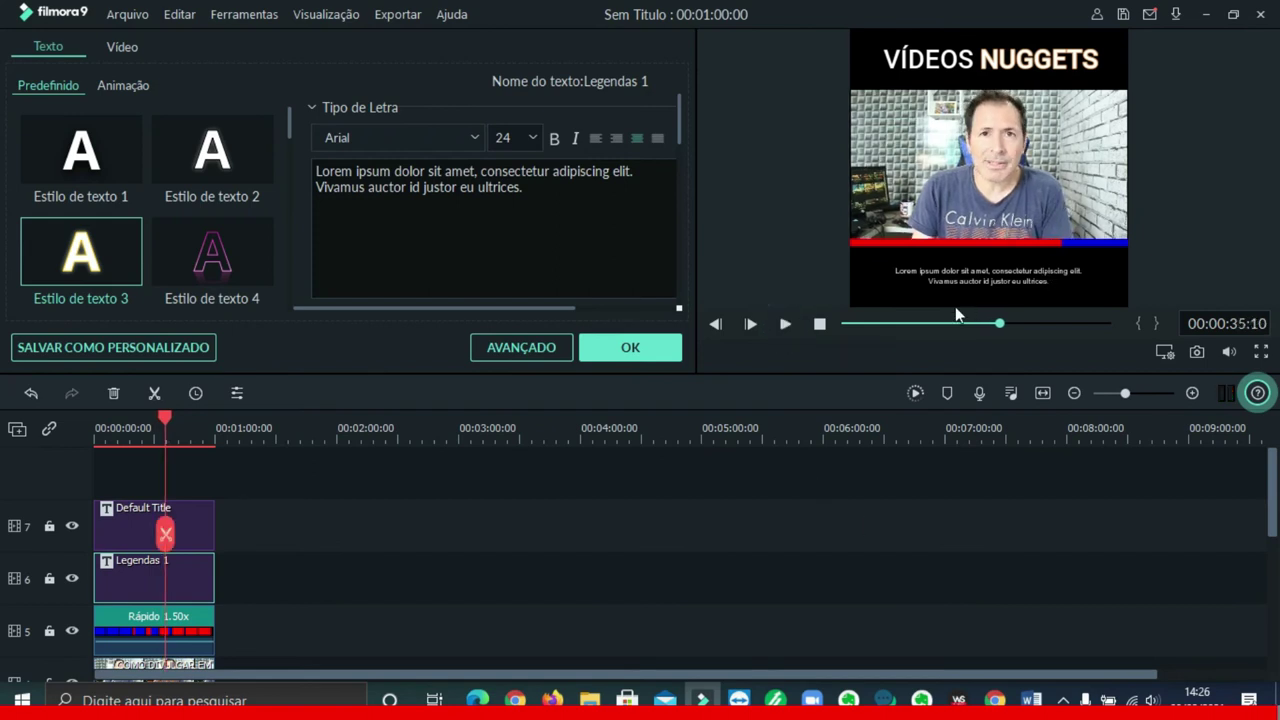